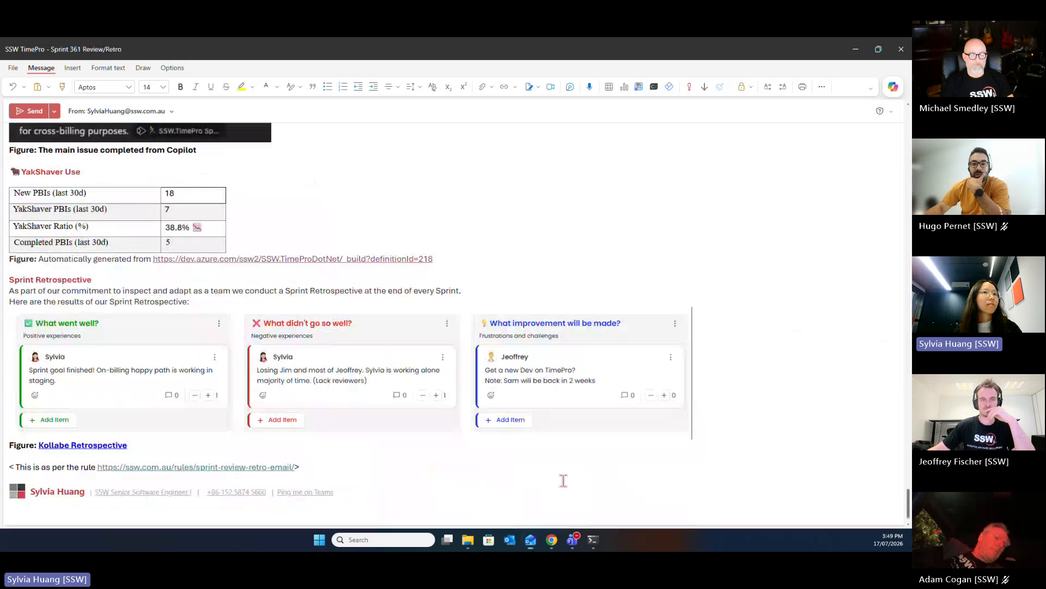
Switch from the email to Chrome and check the 17 July 2026 timesheets in the northwindau and northwindcn staging tenants
{"action": "scroll", "coordinate": [703, 377], "scroll_direction": "up", "scroll_amount": 20}
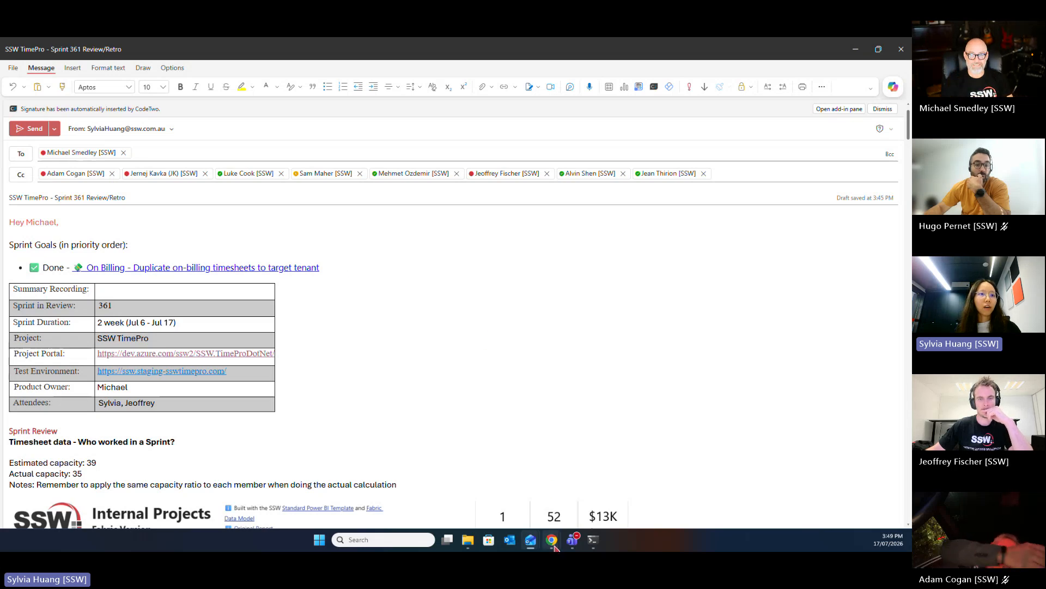
{"action": "mouse_move", "coordinate": [554, 545]}
{"action": "left_click", "coordinate": [469, 457]}
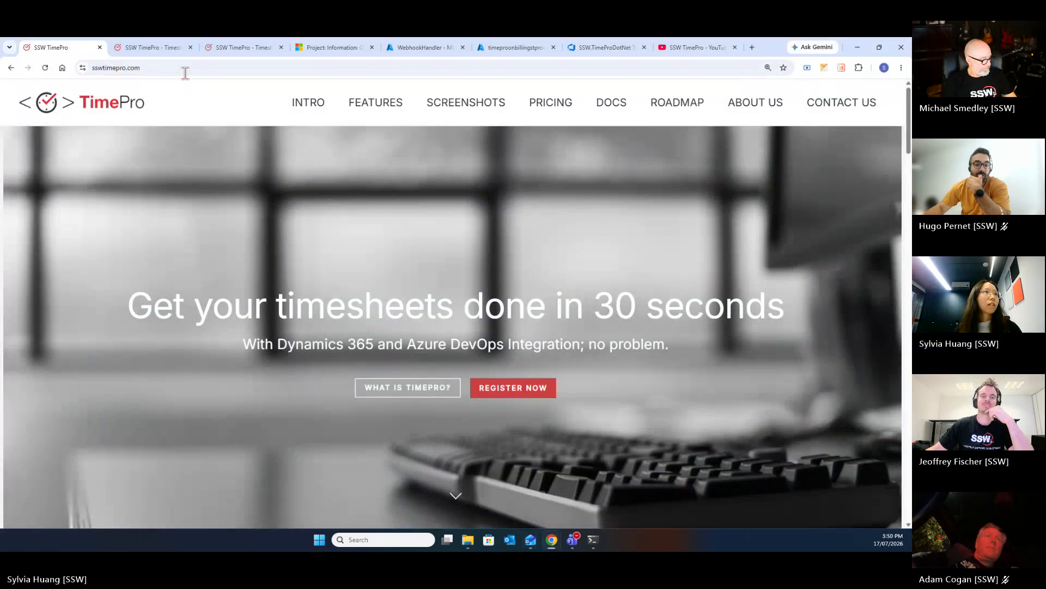
{"action": "left_click", "coordinate": [180, 48]}
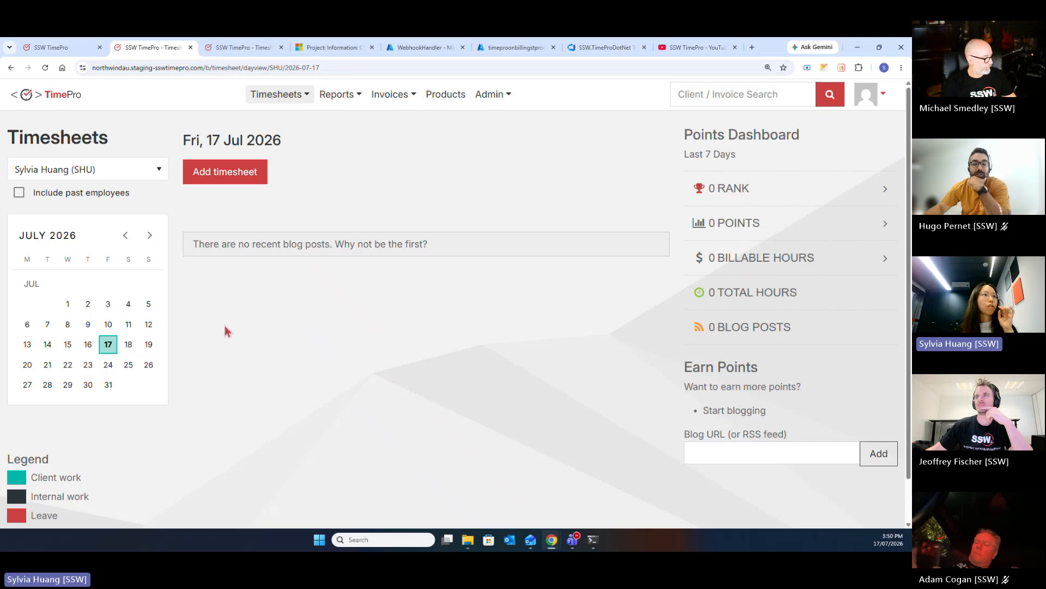
{"action": "left_click", "coordinate": [133, 345]}
{"action": "left_click", "coordinate": [109, 346]}
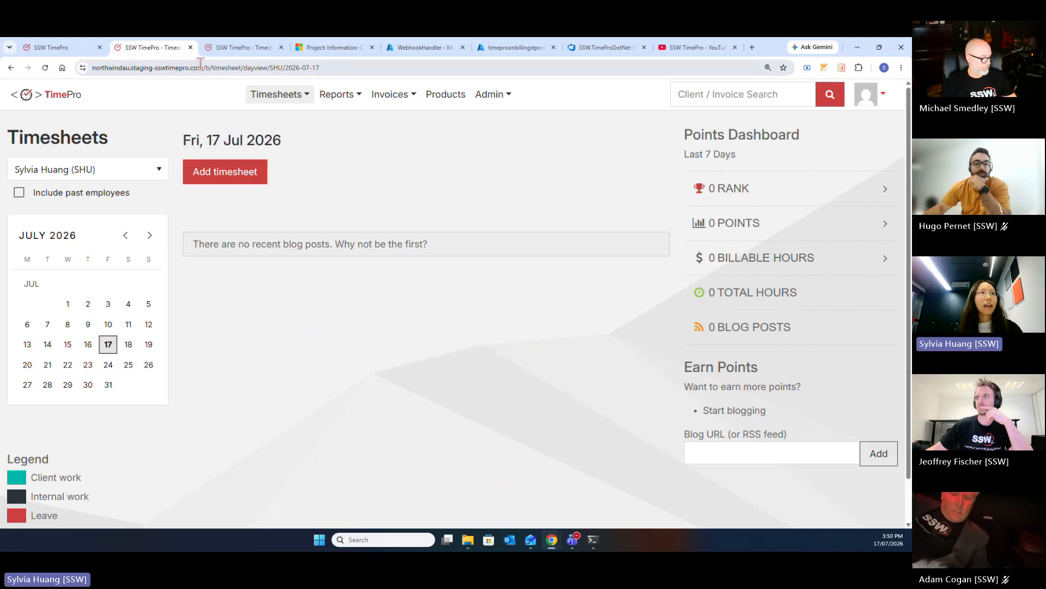
{"action": "left_click", "coordinate": [219, 48]}
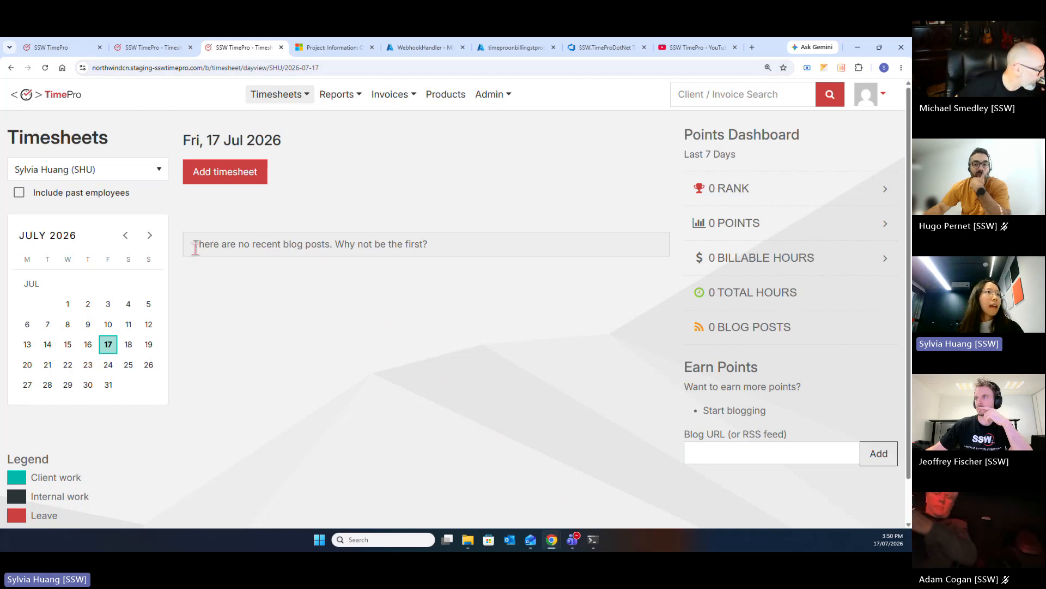
Review the client and On-Billing details of the Cloud Transition - Rapid Transit project in Dynamics 365
{"action": "left_click", "coordinate": [326, 48]}
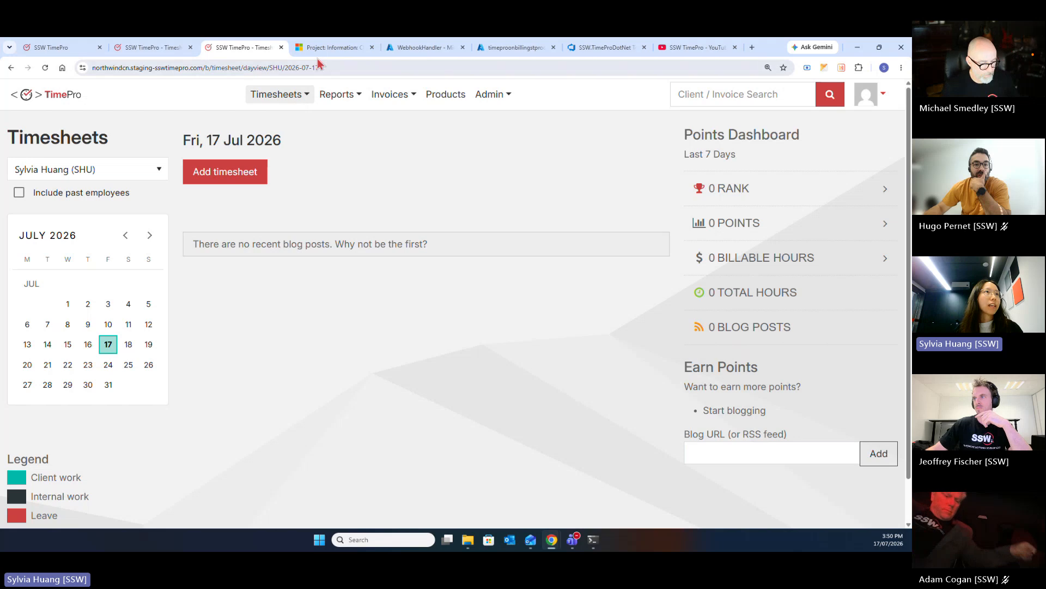
{"action": "scroll", "coordinate": [246, 180], "scroll_direction": "up", "scroll_amount": 2}
{"action": "left_click_drag", "start_coordinate": [241, 167], "coordinate": [312, 167]}
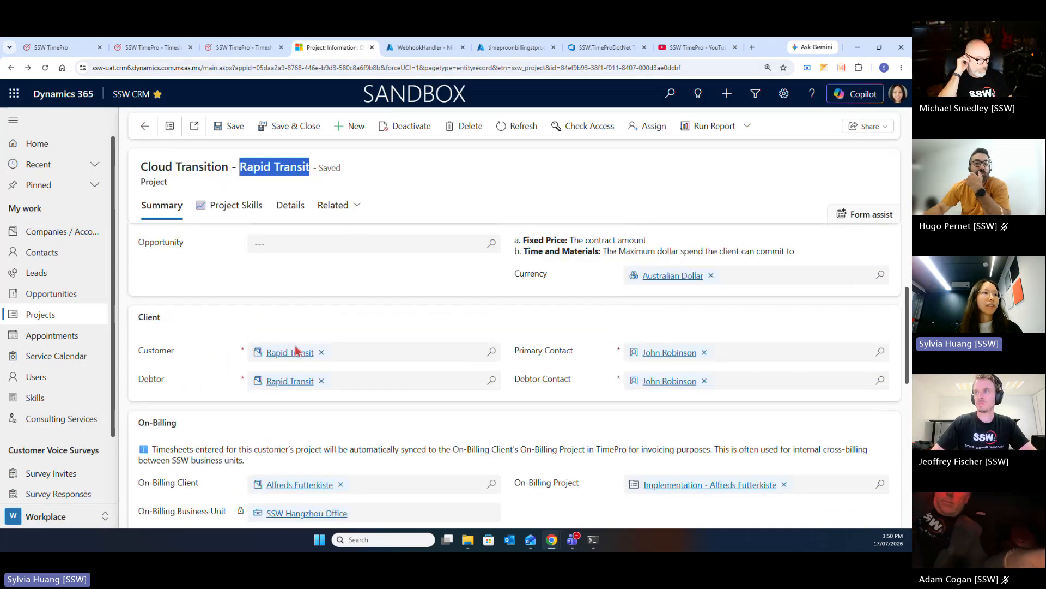
{"action": "scroll", "coordinate": [272, 399], "scroll_direction": "down", "scroll_amount": 3}
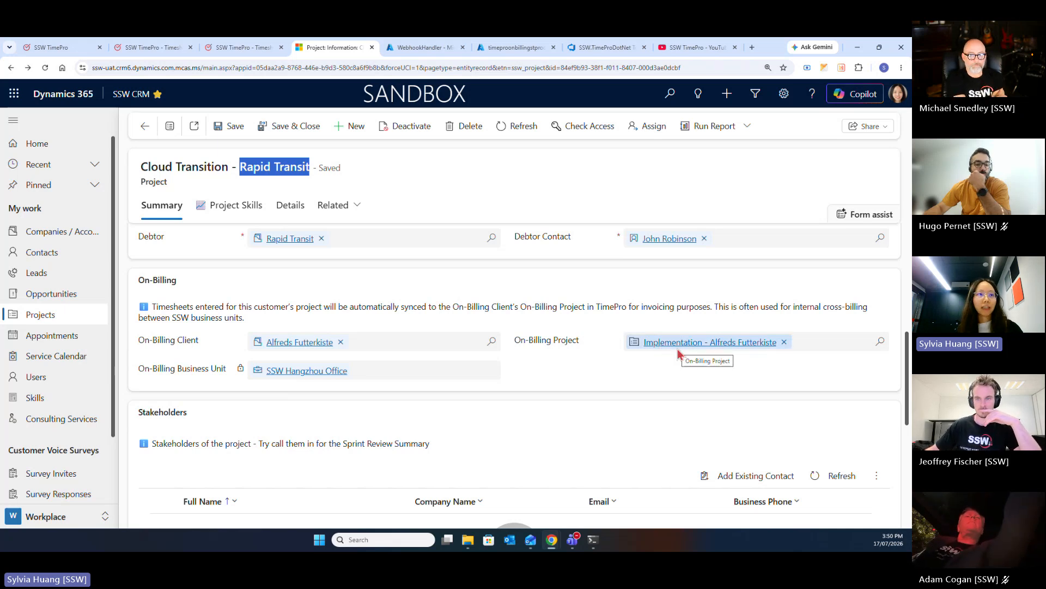
Return to the TimePro staging tenants and recheck the 17 July timesheets, reloading that day in northwindcn
{"action": "left_click", "coordinate": [57, 50]}
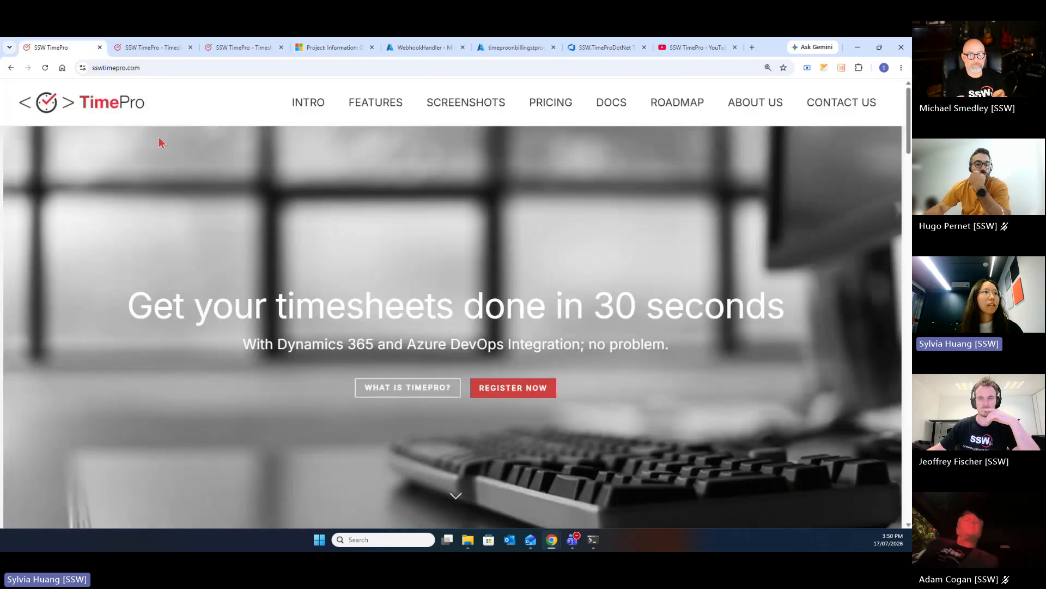
{"action": "left_click", "coordinate": [151, 48]}
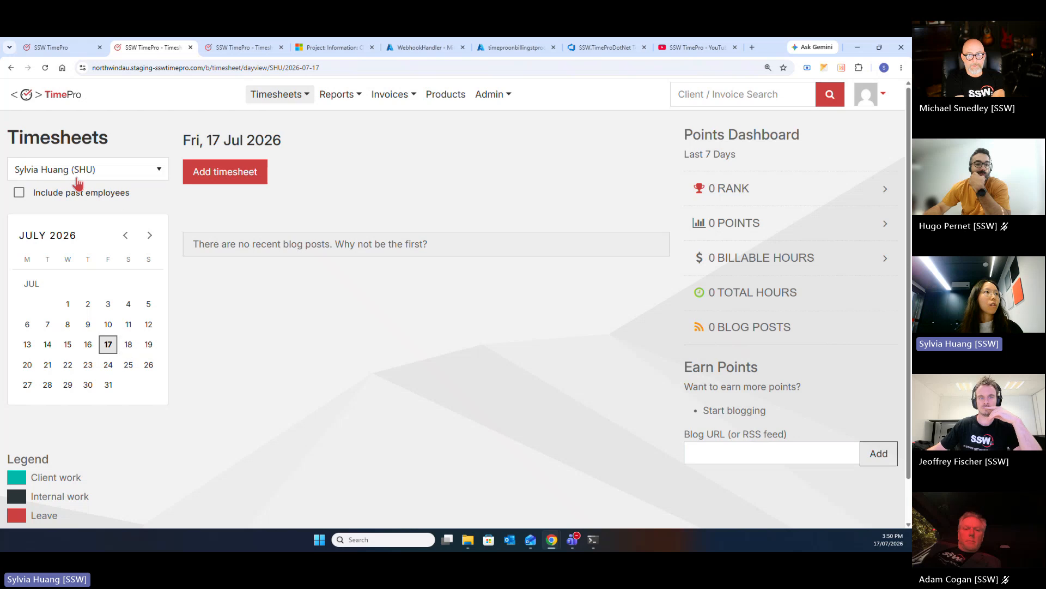
{"action": "left_click", "coordinate": [228, 49]}
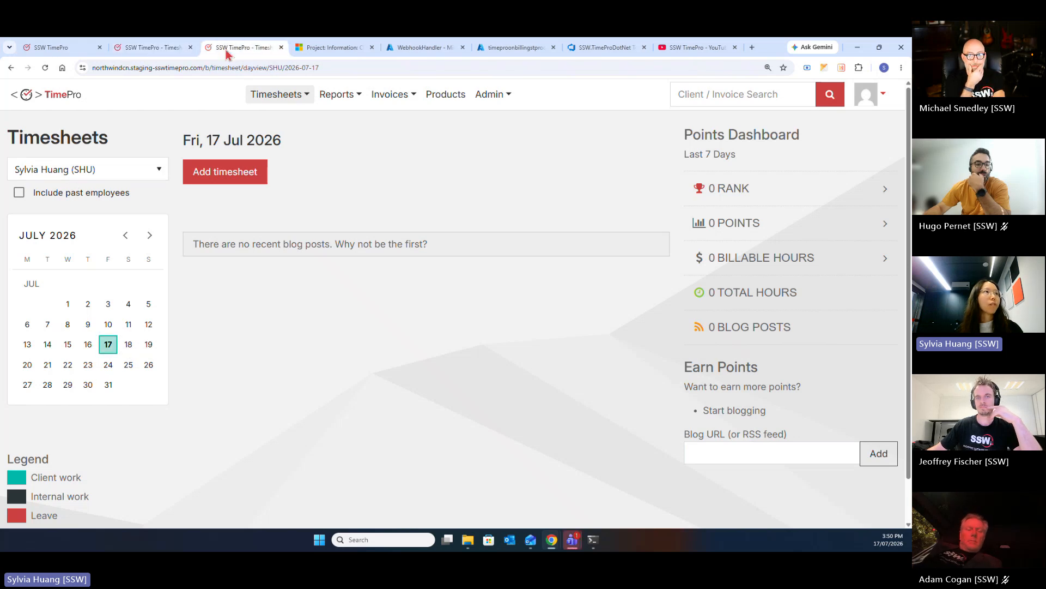
{"action": "left_click", "coordinate": [131, 343]}
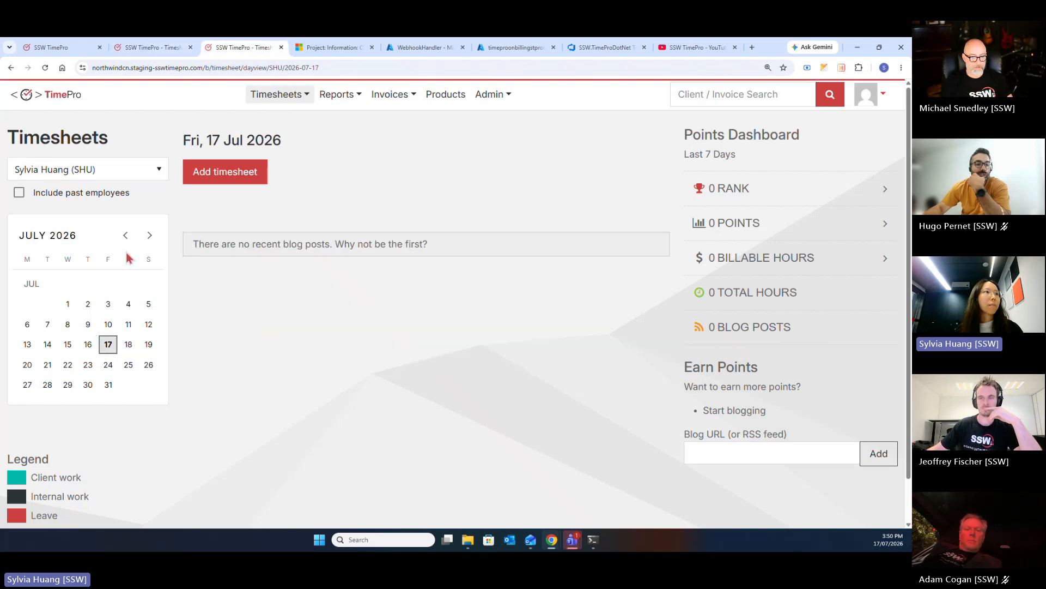
Start a new timesheet for Fri 17 Jul in the northwindau tenant and select Rapid Transit as the client
{"action": "left_click", "coordinate": [139, 48]}
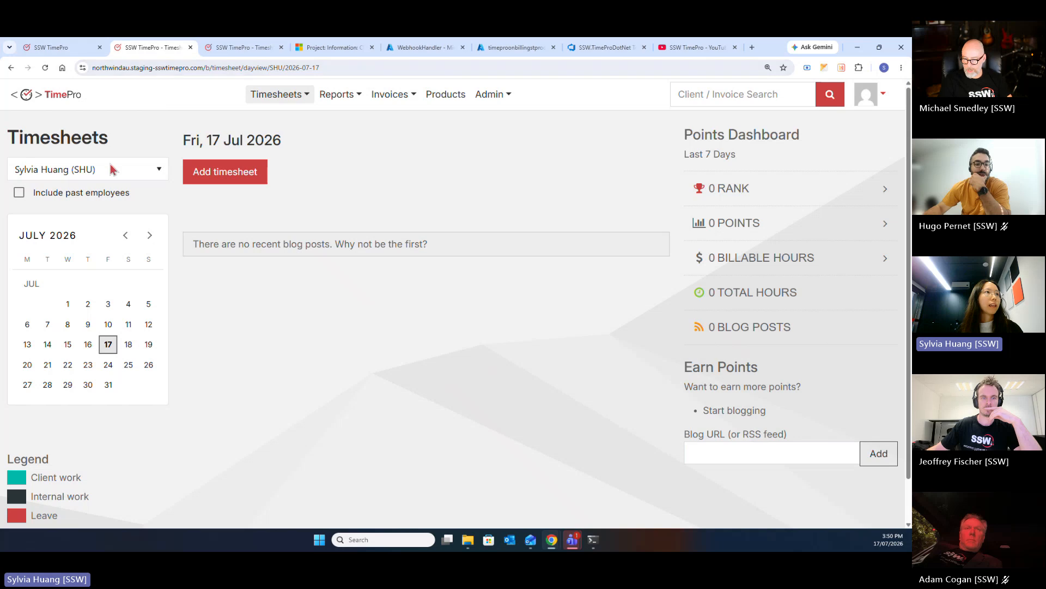
{"action": "left_click", "coordinate": [192, 185]}
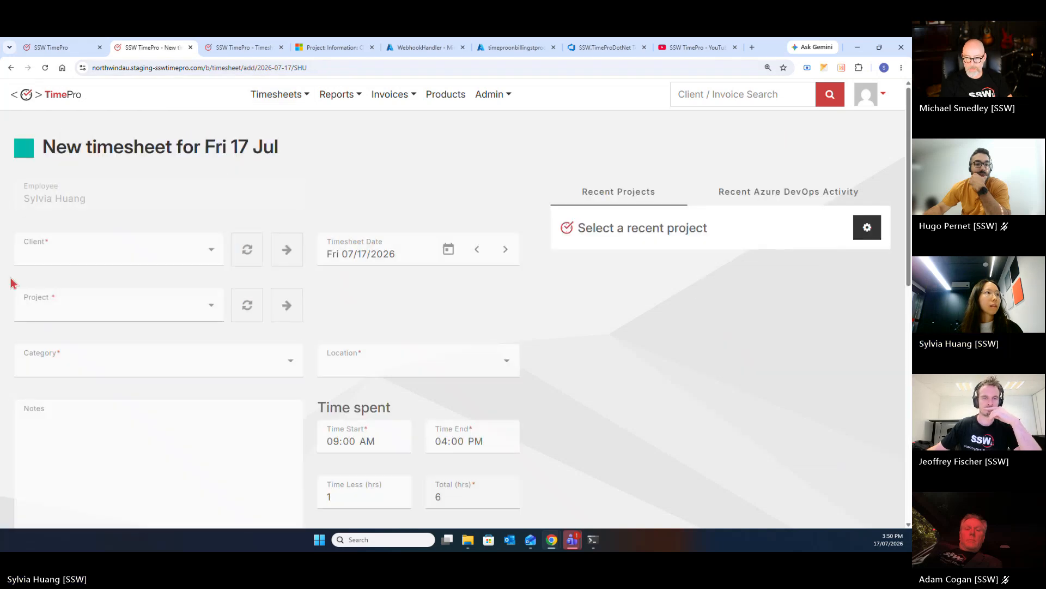
{"action": "left_click", "coordinate": [190, 262]}
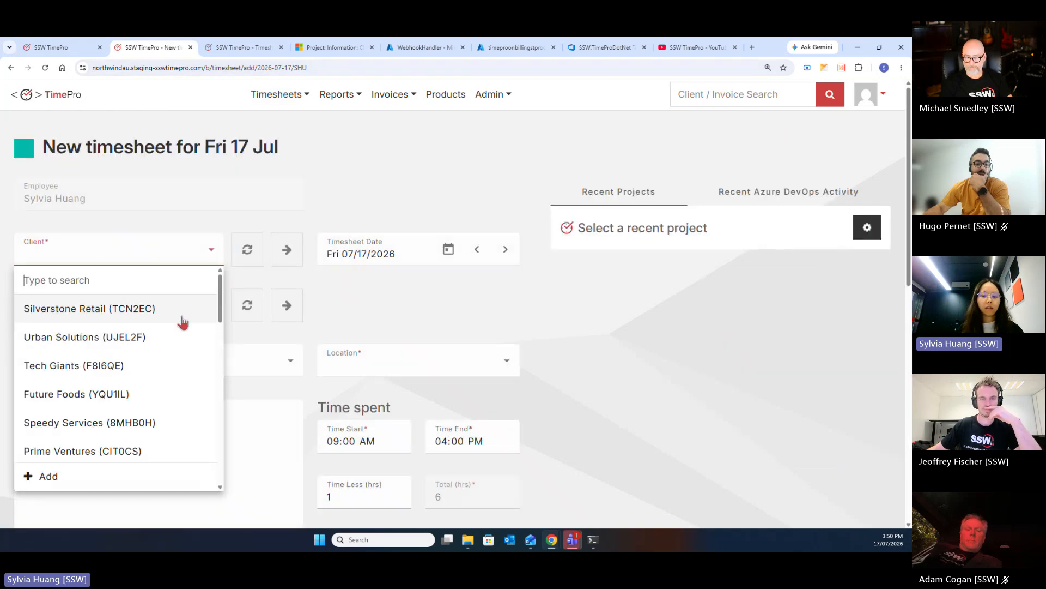
{"action": "type", "text": "ri"}
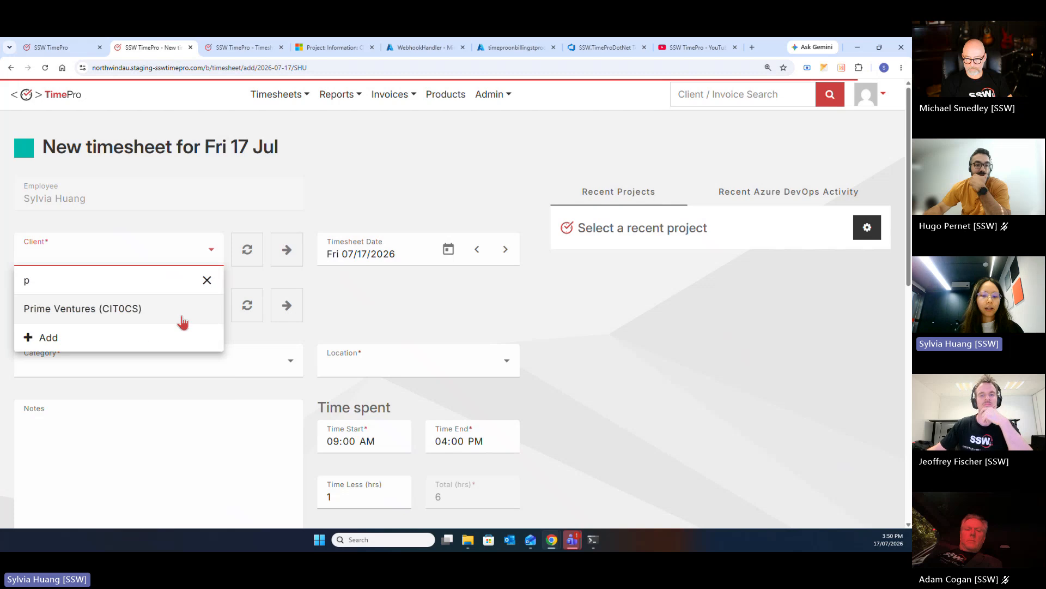
{"action": "key", "text": "BackSpace"}
{"action": "key", "text": "BackSpace"}
{"action": "type", "text": "rapid"}
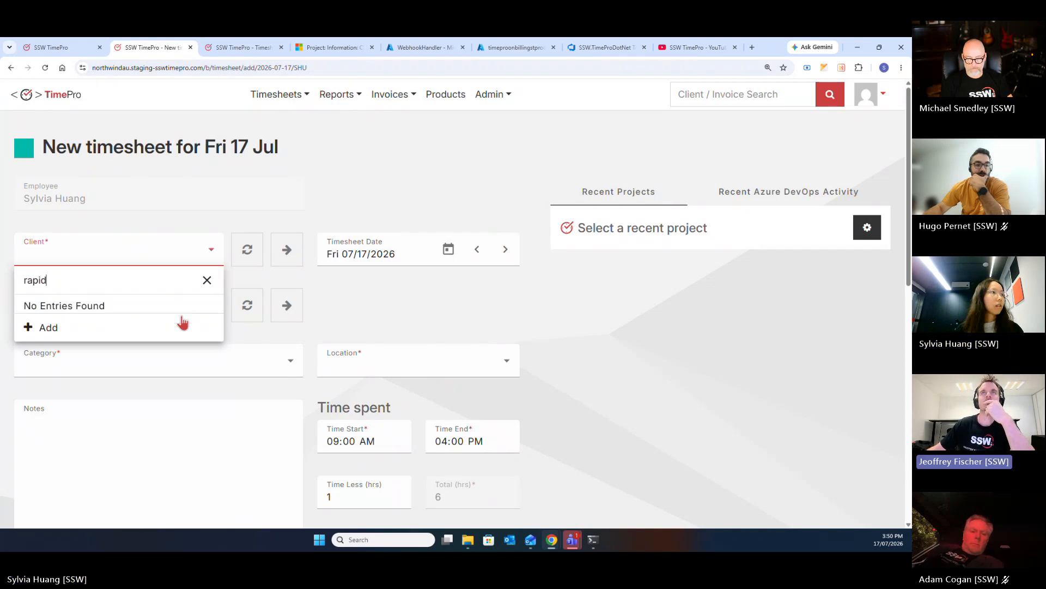
{"action": "left_click", "coordinate": [124, 315]}
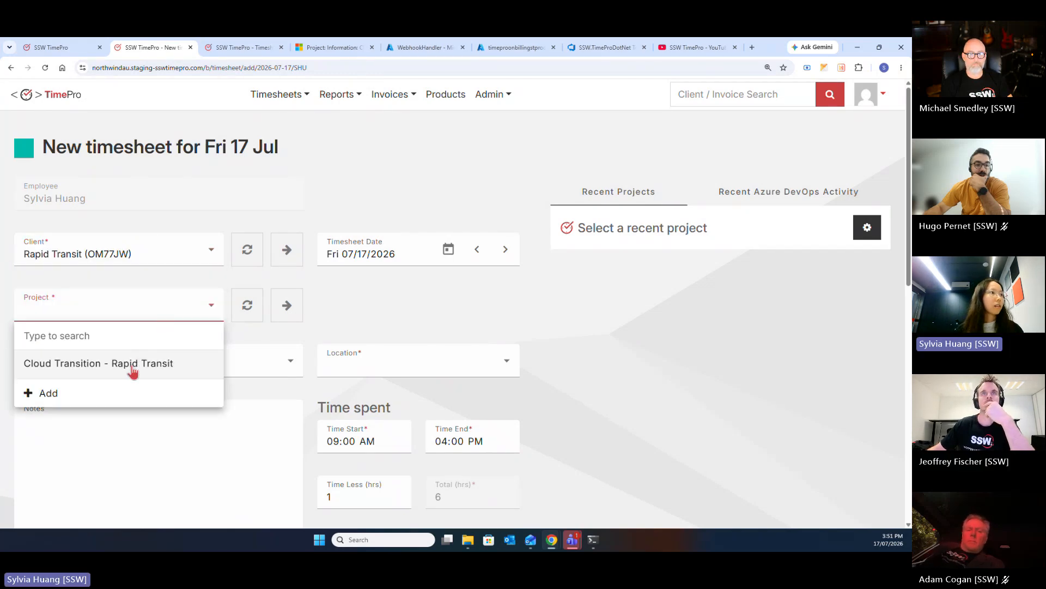
Set the timesheet's project to Cloud Transition - Rapid Transit and its category to General Consulting
{"action": "left_click", "coordinate": [132, 371]}
{"action": "scroll", "coordinate": [218, 359], "scroll_direction": "down", "scroll_amount": 1}
{"action": "left_click", "coordinate": [222, 323]}
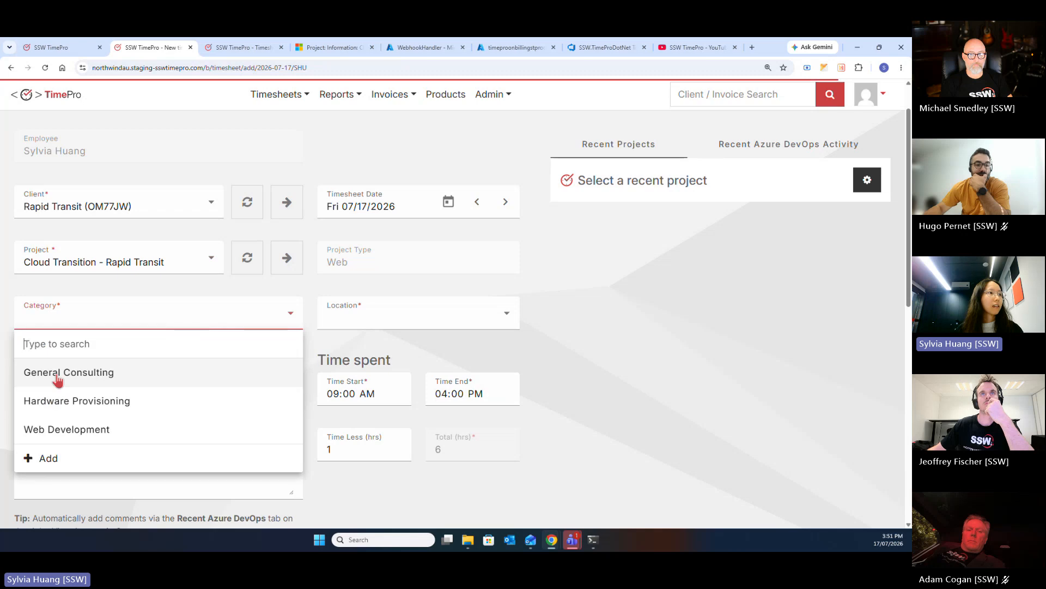
{"action": "left_click", "coordinate": [58, 380]}
Enter "- test onbilling" as the timesheet's notes
{"action": "type", "text": "- "}
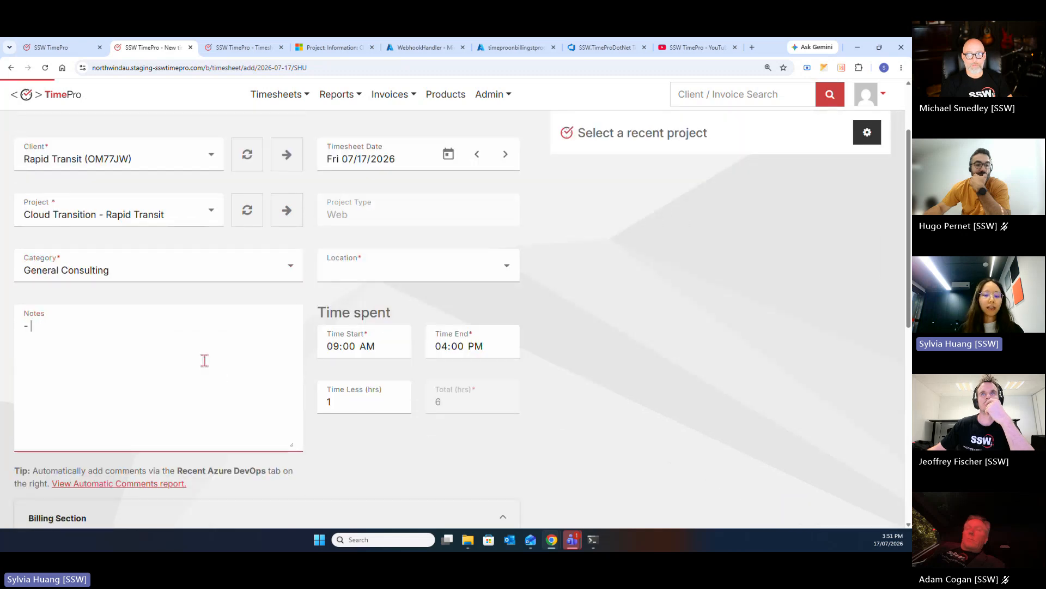
{"action": "type", "text": "test"}
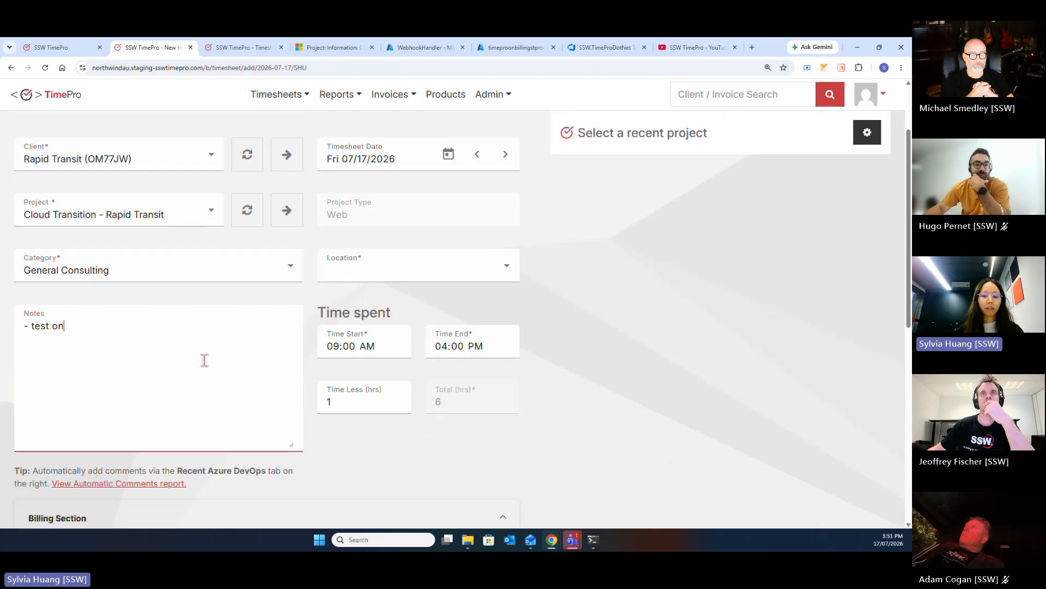
{"action": "type", "text": " on"}
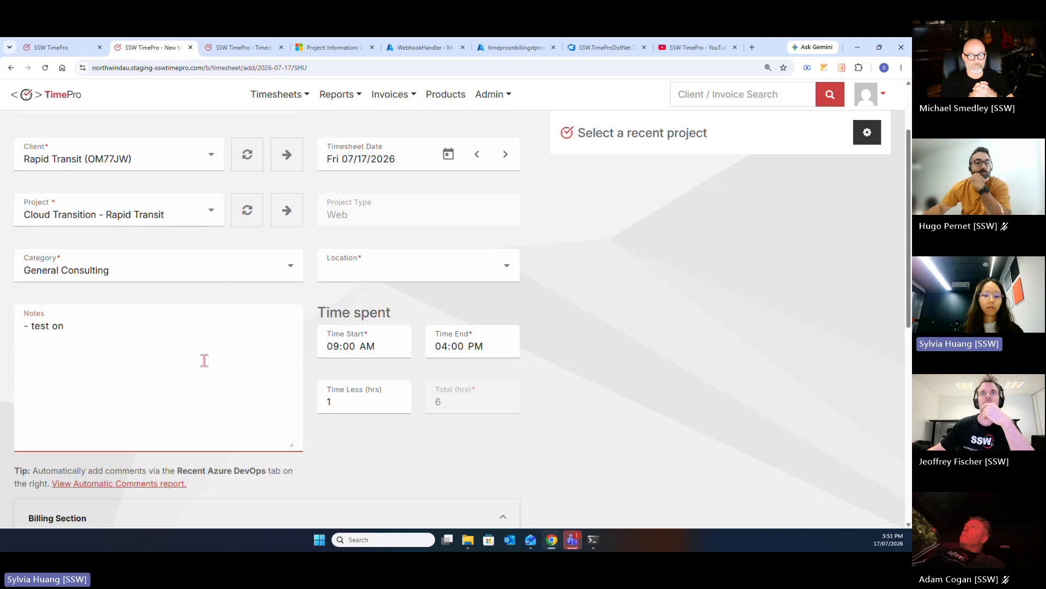
{"action": "type", "text": "billing"}
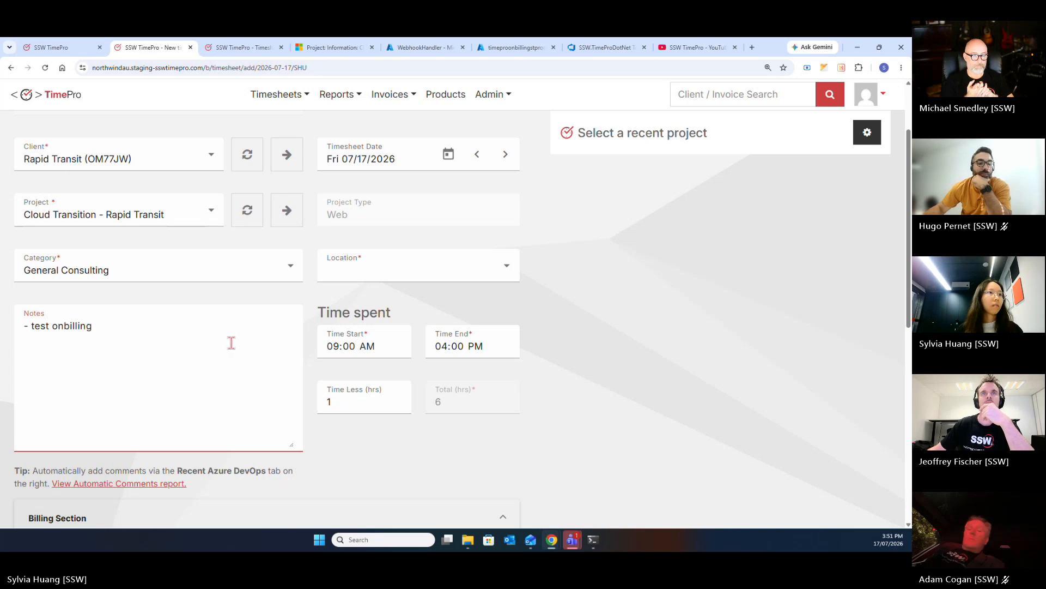
Set the timesheet's location to At My Company and its end time to 06:00 PM
{"action": "left_click", "coordinate": [380, 267]}
{"action": "left_click", "coordinate": [376, 305]}
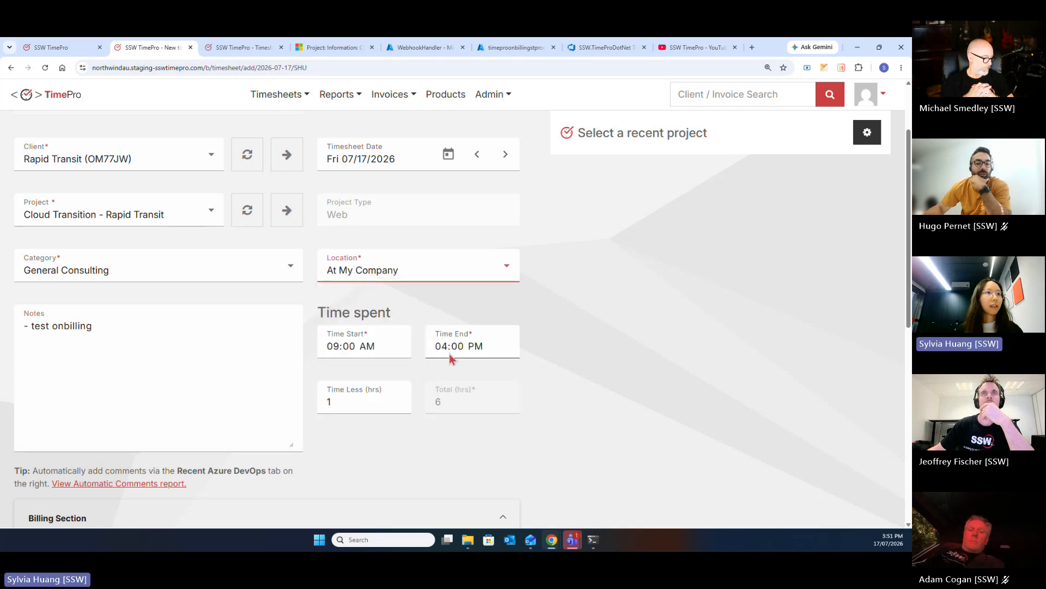
{"action": "left_click", "coordinate": [450, 354]}
{"action": "type", "text": "6"}
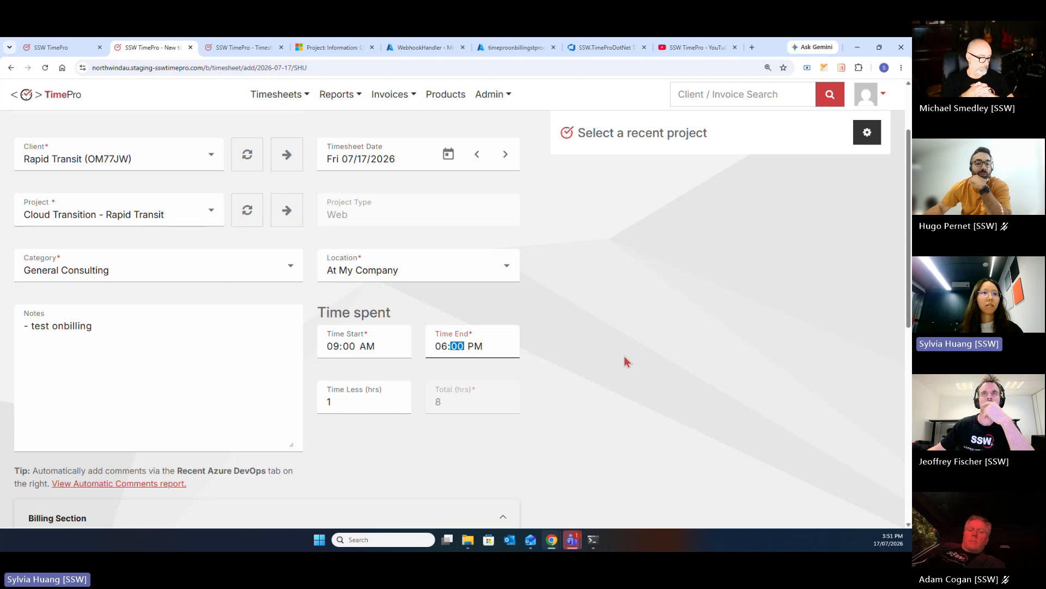
{"action": "left_click", "coordinate": [623, 355]}
Add the completed Rapid Transit timesheet to 17 July
{"action": "scroll", "coordinate": [621, 357], "scroll_direction": "down", "scroll_amount": 2}
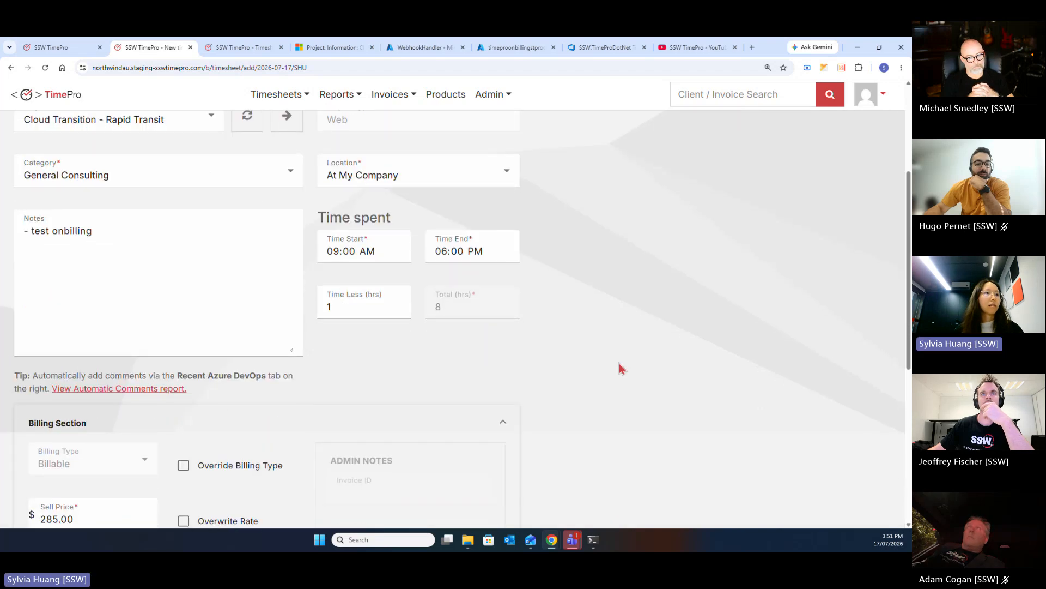
{"action": "scroll", "coordinate": [619, 363], "scroll_direction": "down", "scroll_amount": 7}
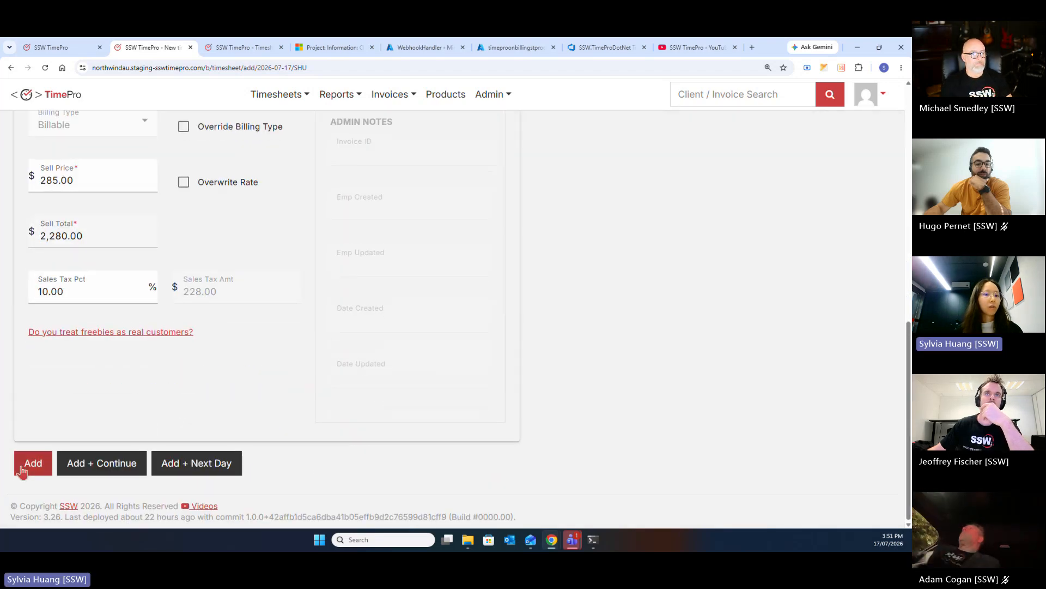
{"action": "left_click", "coordinate": [24, 466]}
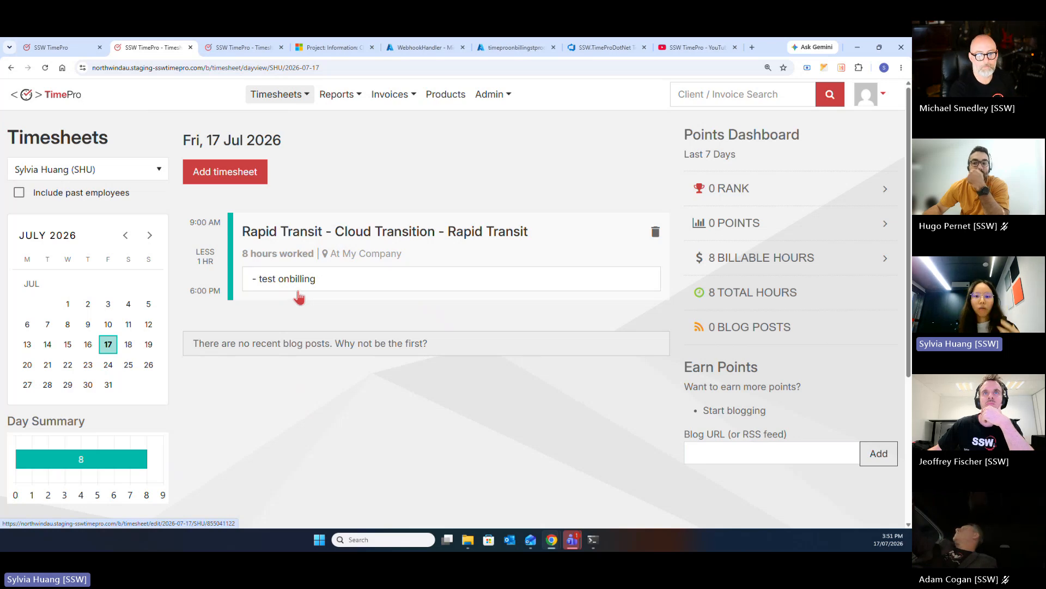
Open the northwindau tenant's webhook settings and examine the On-Billing subscriber's endpoint URL
{"action": "left_click", "coordinate": [490, 95]}
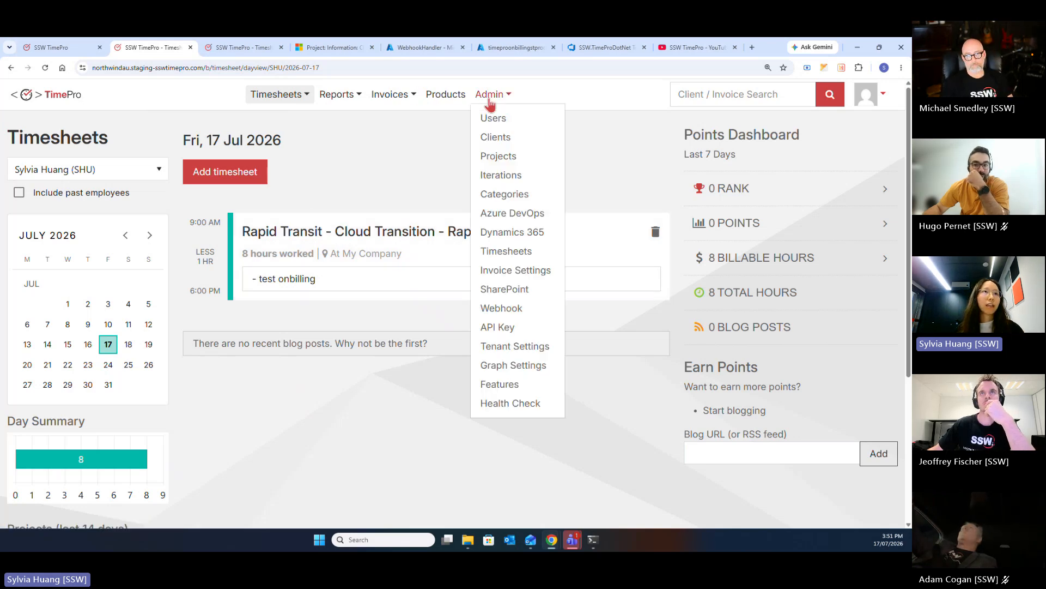
{"action": "left_click", "coordinate": [502, 309]}
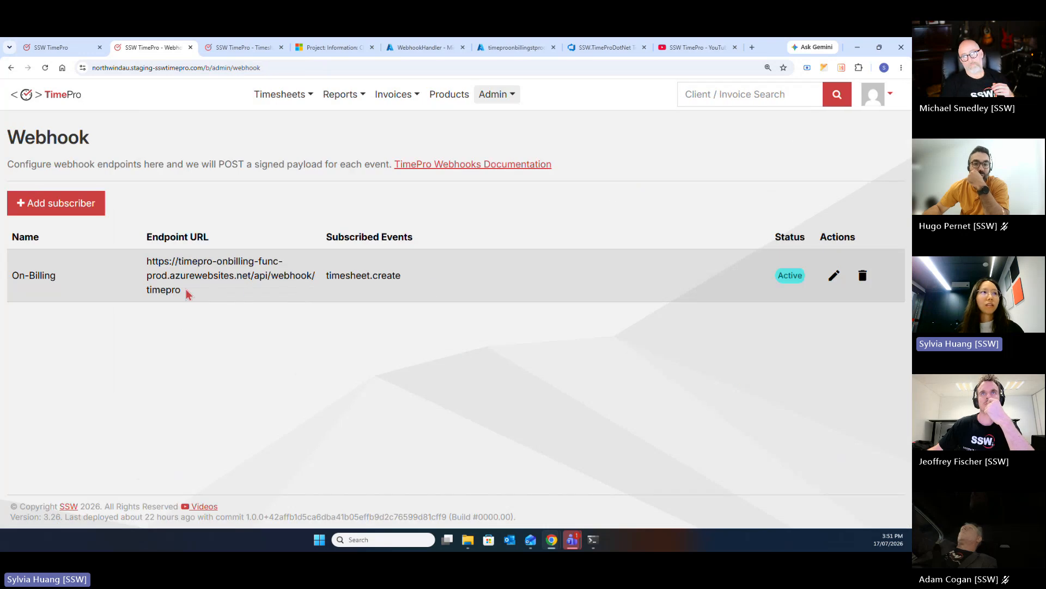
{"action": "left_click_drag", "start_coordinate": [186, 290], "coordinate": [146, 260]}
{"action": "left_click", "coordinate": [208, 316]}
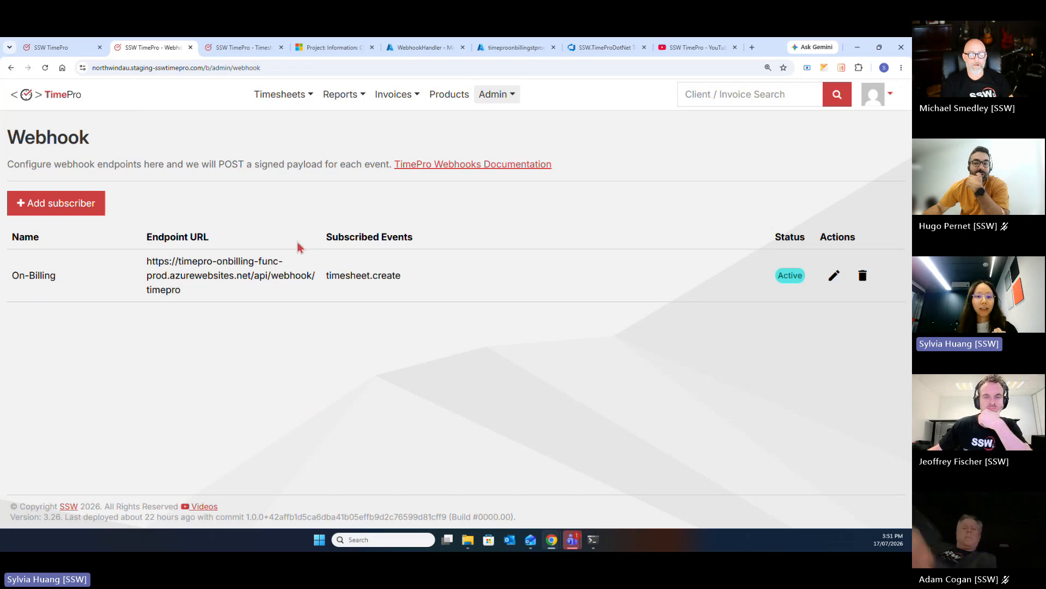
Refresh the OnBillingIntersection table in the Azure storage browser and examine the entity's timesheet, tenant and status columns at 125% zoom
{"action": "left_click", "coordinate": [507, 48]}
{"action": "left_click", "coordinate": [340, 155]}
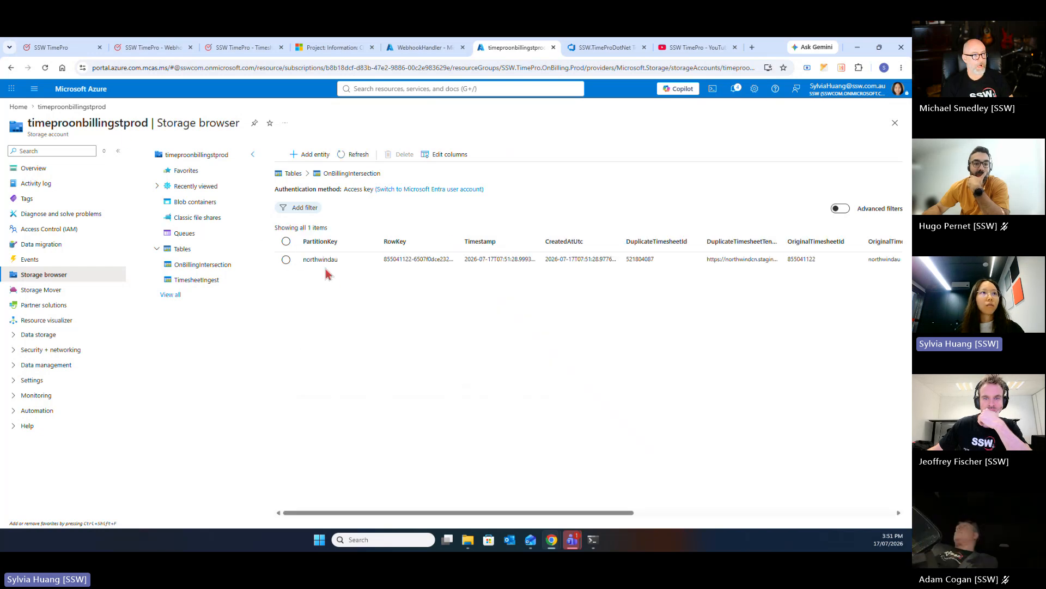
{"action": "left_click_drag", "start_coordinate": [457, 517], "coordinate": [569, 519]}
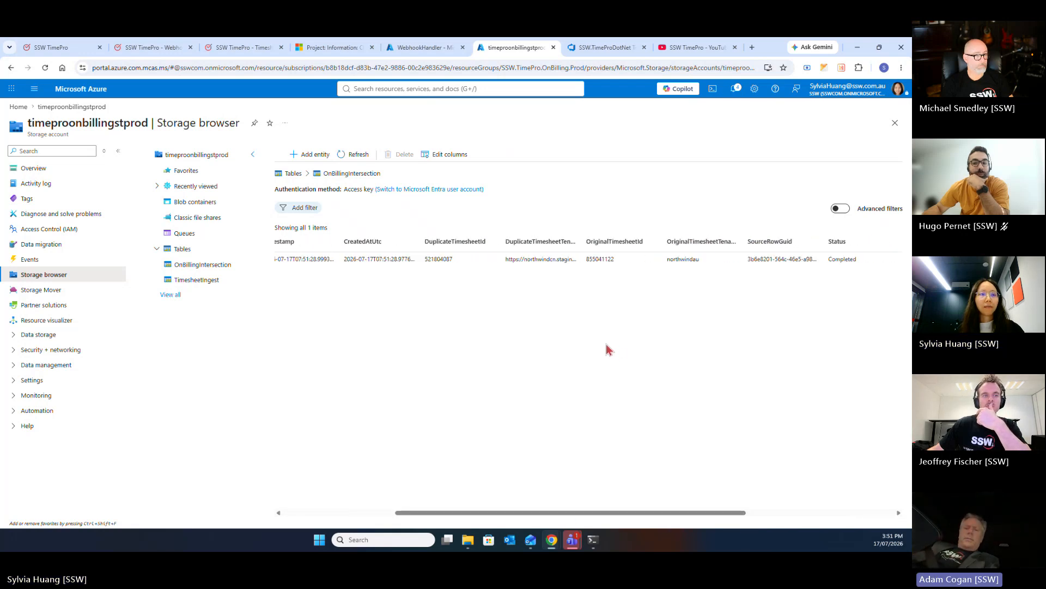
{"action": "key", "text": "ctrl+plus"}
{"action": "key", "text": "ctrl+plus"}
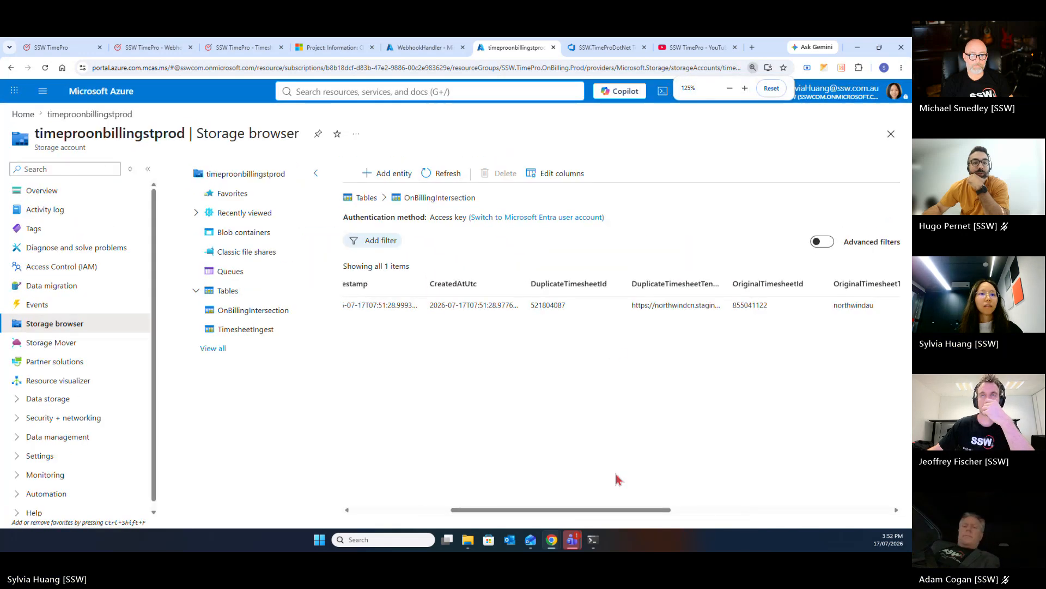
{"action": "left_click_drag", "start_coordinate": [621, 511], "coordinate": [715, 511]}
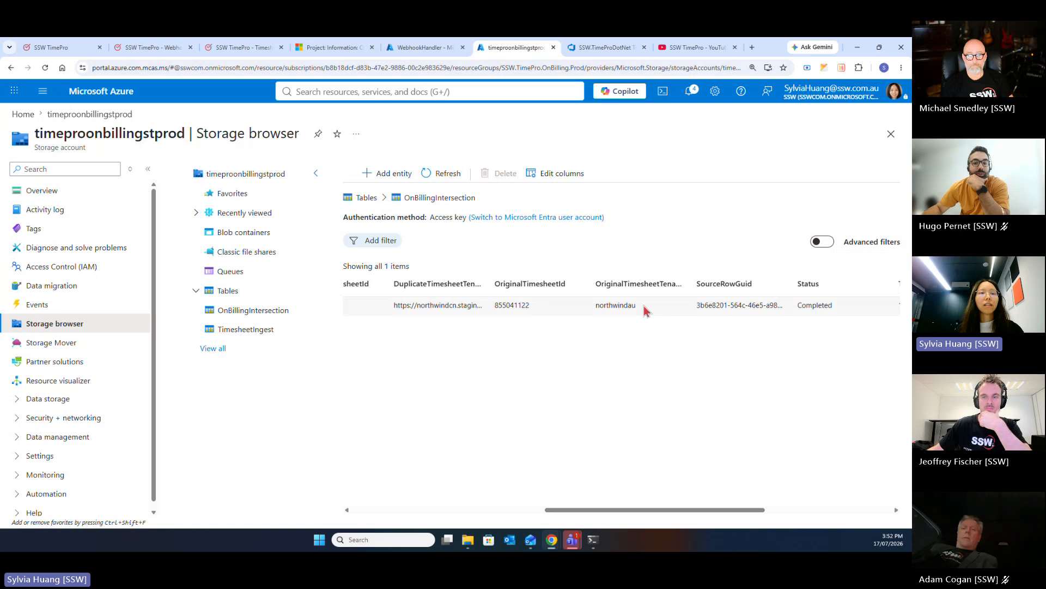
Highlight the entity's original and duplicate tenant values, and reload northwindcn's timesheet day view for 17 July
{"action": "left_click_drag", "start_coordinate": [643, 307], "coordinate": [593, 315]}
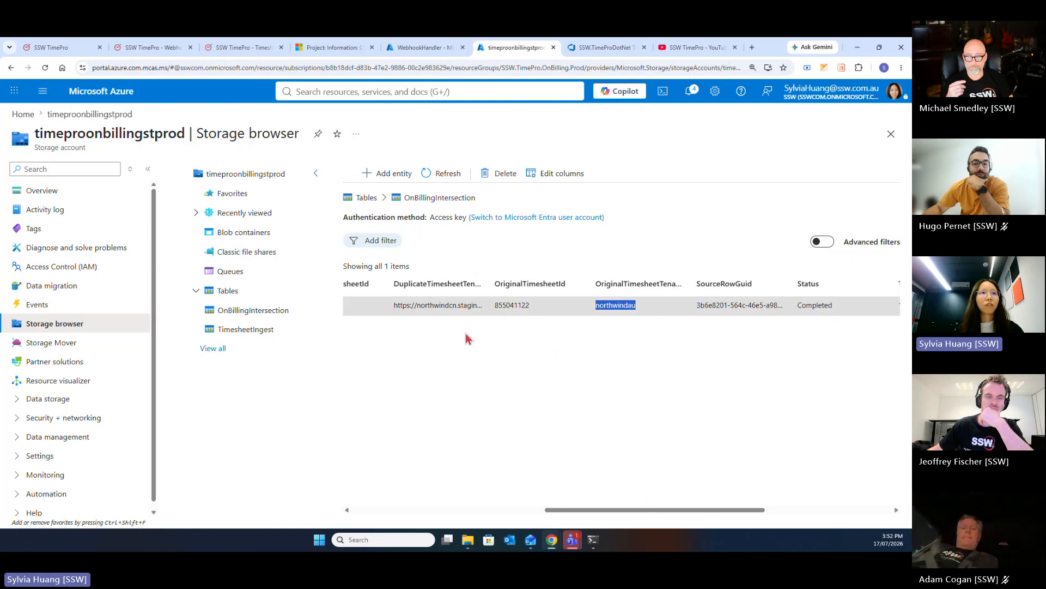
{"action": "left_click_drag", "start_coordinate": [417, 308], "coordinate": [472, 315]}
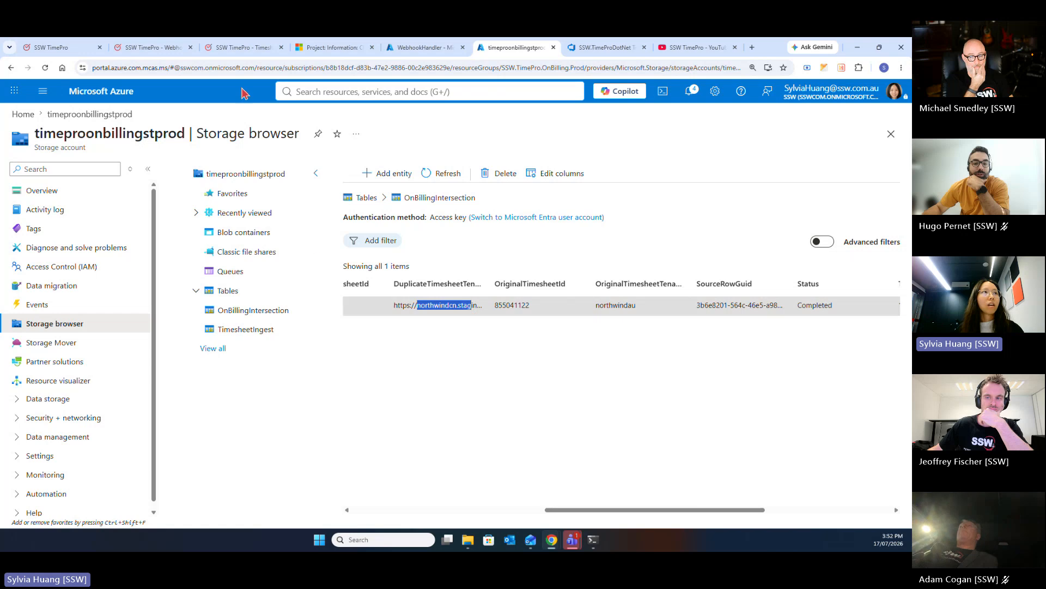
{"action": "left_click", "coordinate": [240, 47]}
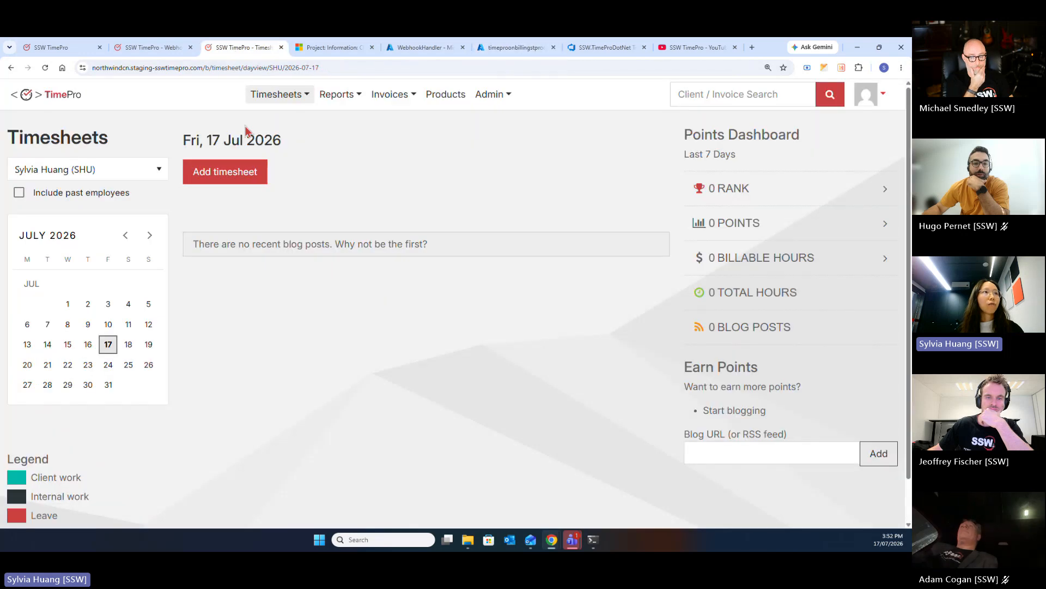
{"action": "left_click", "coordinate": [45, 68]}
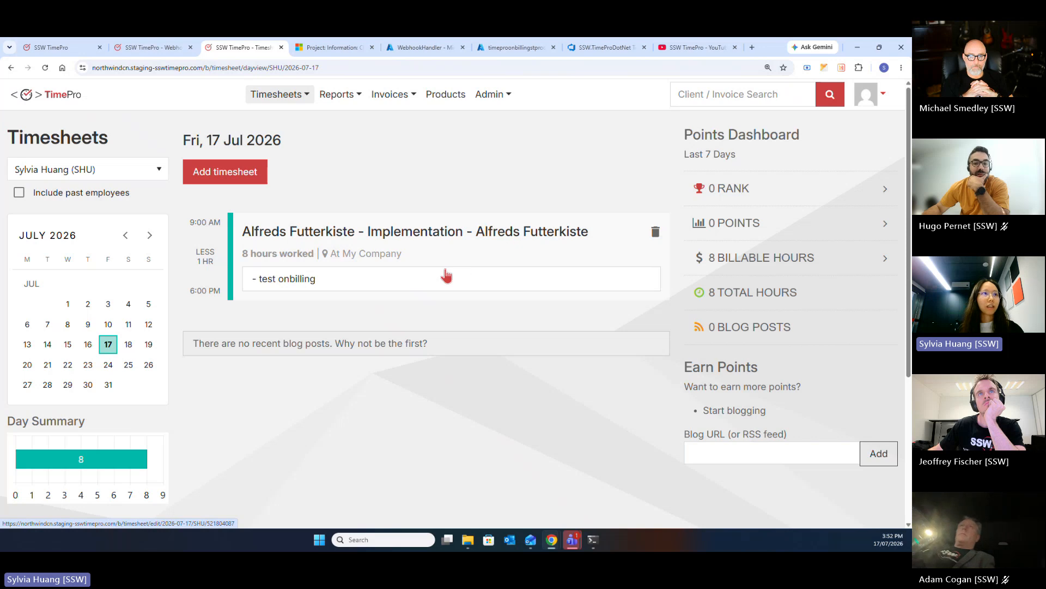
Open the duplicated Alfreds Futterkiste timesheet in northwindcn and examine its project, notes, time spent and billing details
{"action": "left_click", "coordinate": [446, 276]}
{"action": "scroll", "coordinate": [463, 289], "scroll_direction": "down", "scroll_amount": 1}
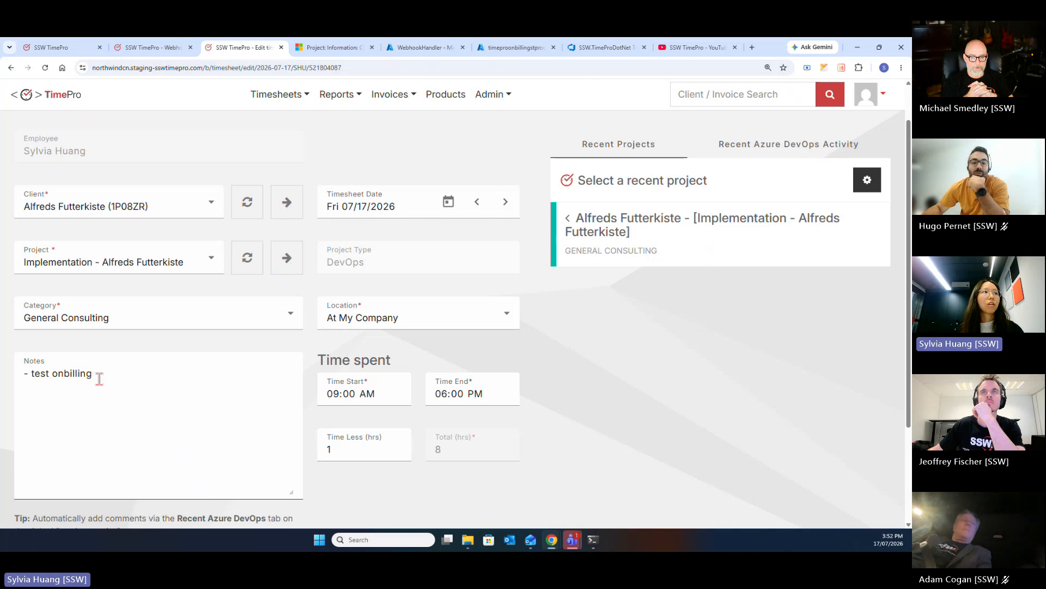
{"action": "scroll", "coordinate": [173, 335], "scroll_direction": "down", "scroll_amount": 3}
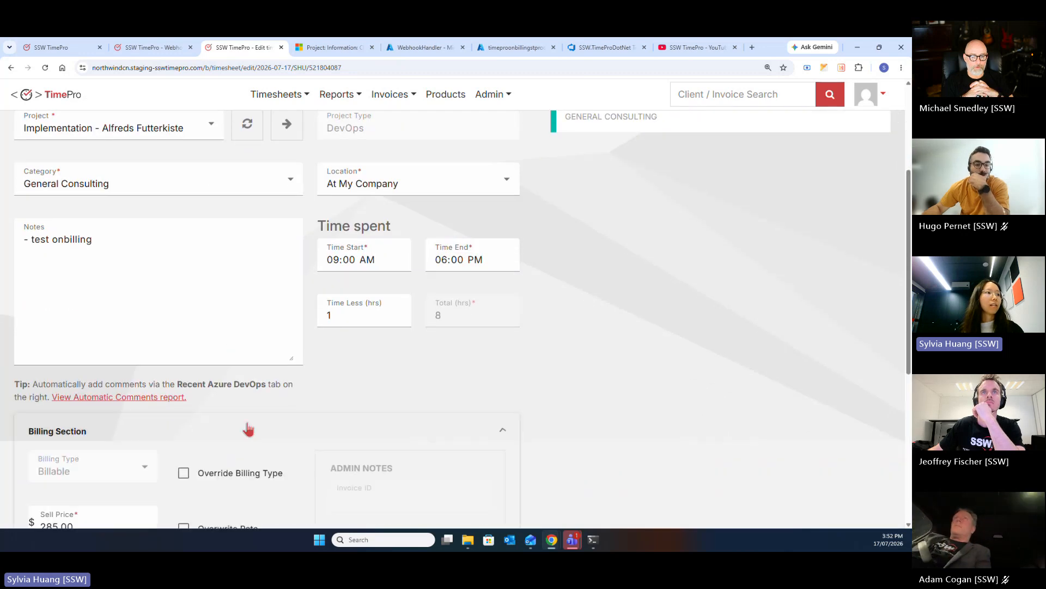
{"action": "scroll", "coordinate": [229, 434], "scroll_direction": "down", "scroll_amount": 2}
{"action": "scroll", "coordinate": [507, 366], "scroll_direction": "up", "scroll_amount": 2}
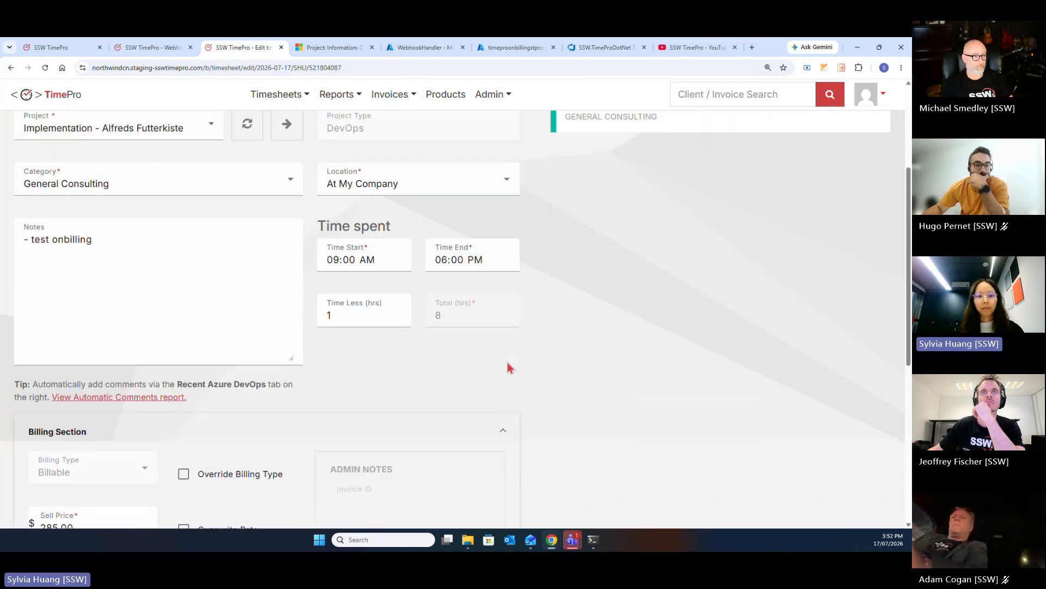
{"action": "scroll", "coordinate": [507, 368], "scroll_direction": "up", "scroll_amount": 3}
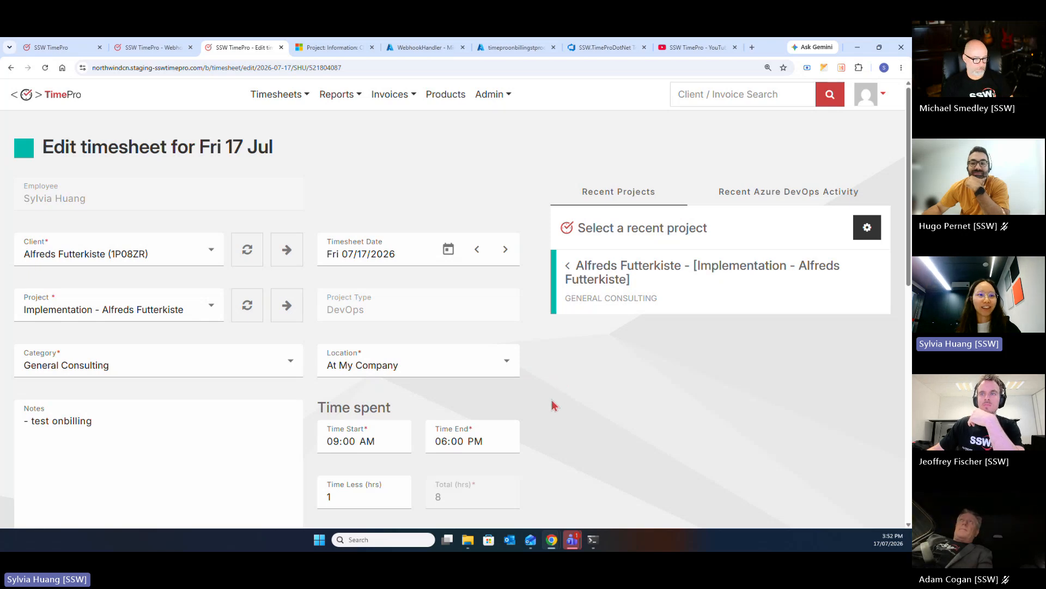
Switch to the SSW TimePro Sprint 361 Review/Retro email draft and examine the sprint summary and the estimated and actual capacity
{"action": "mouse_move", "coordinate": [550, 540]}
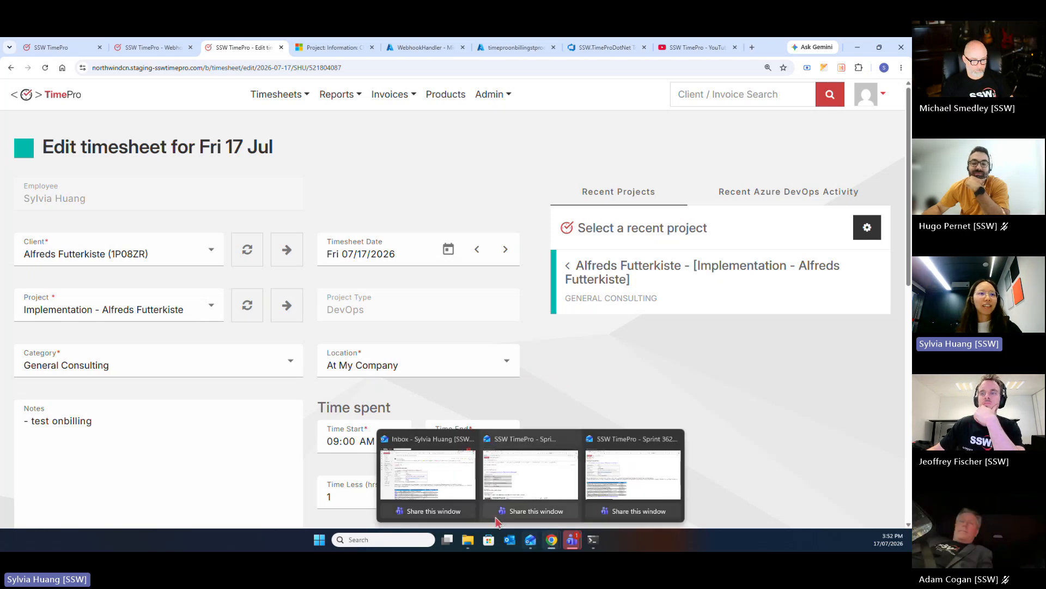
{"action": "left_click", "coordinate": [515, 486]}
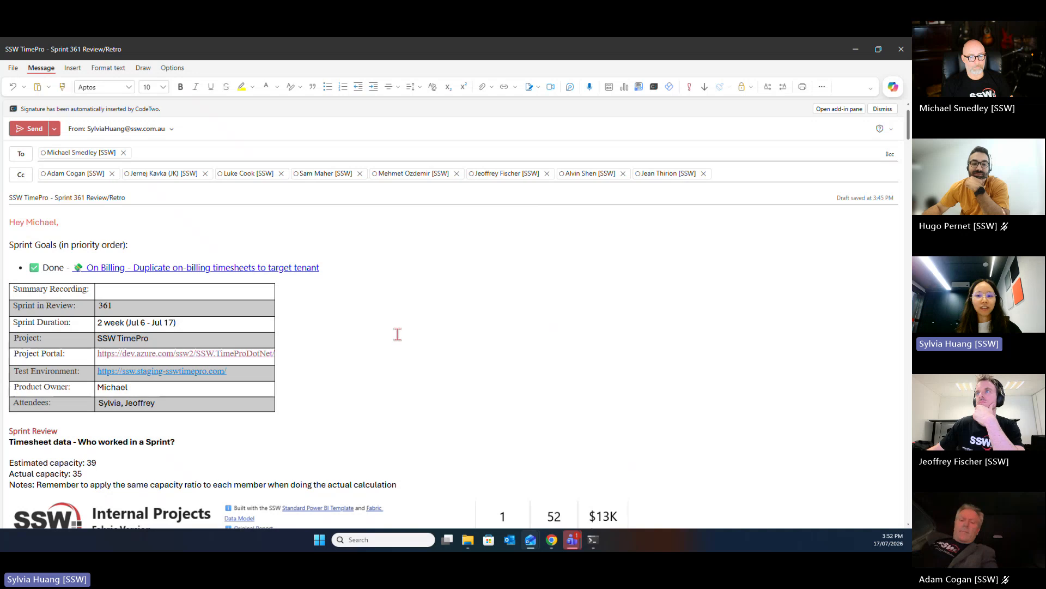
{"action": "scroll", "coordinate": [386, 339], "scroll_direction": "down", "scroll_amount": 3}
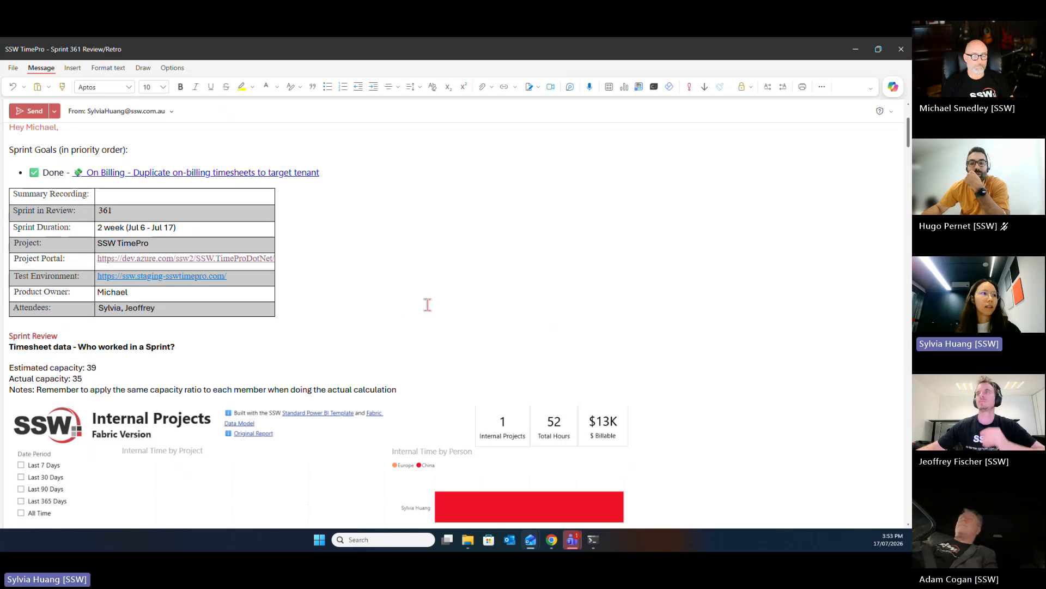
{"action": "scroll", "coordinate": [433, 310], "scroll_direction": "down", "scroll_amount": 3}
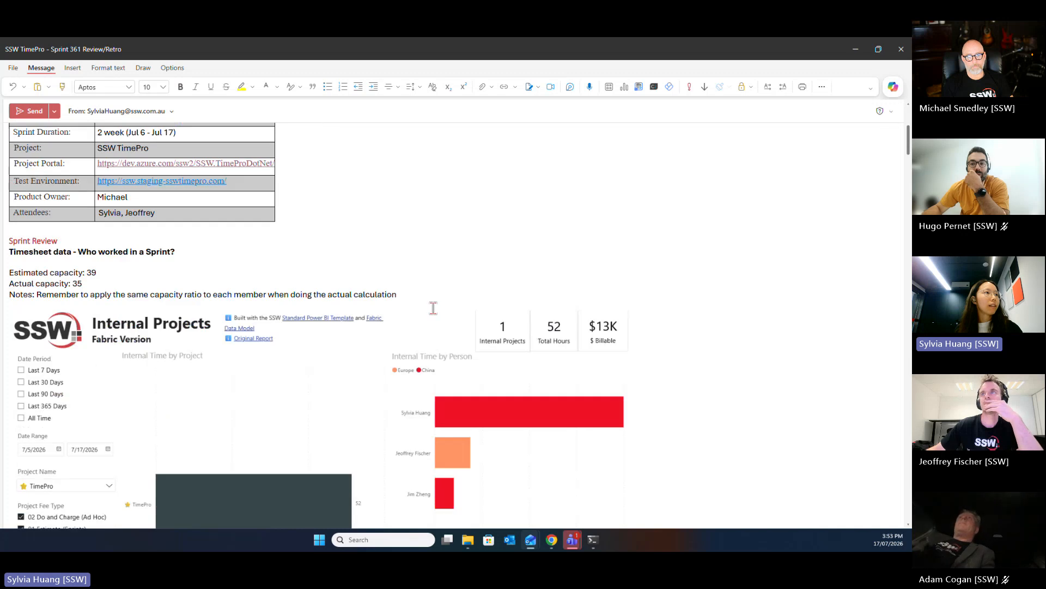
{"action": "scroll", "coordinate": [501, 274], "scroll_direction": "down", "scroll_amount": 2}
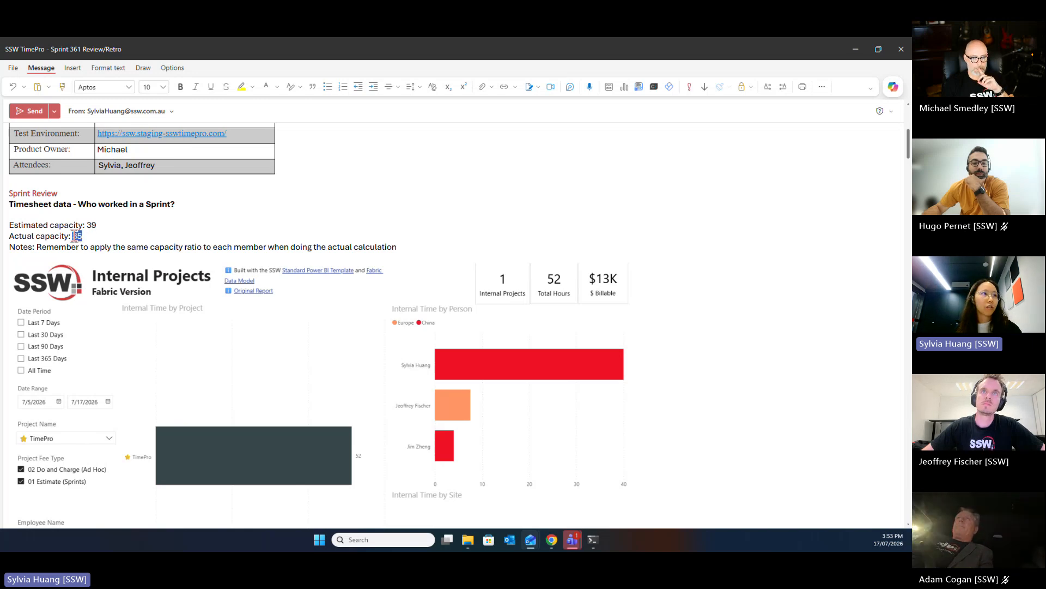
{"action": "type", "text": "35"}
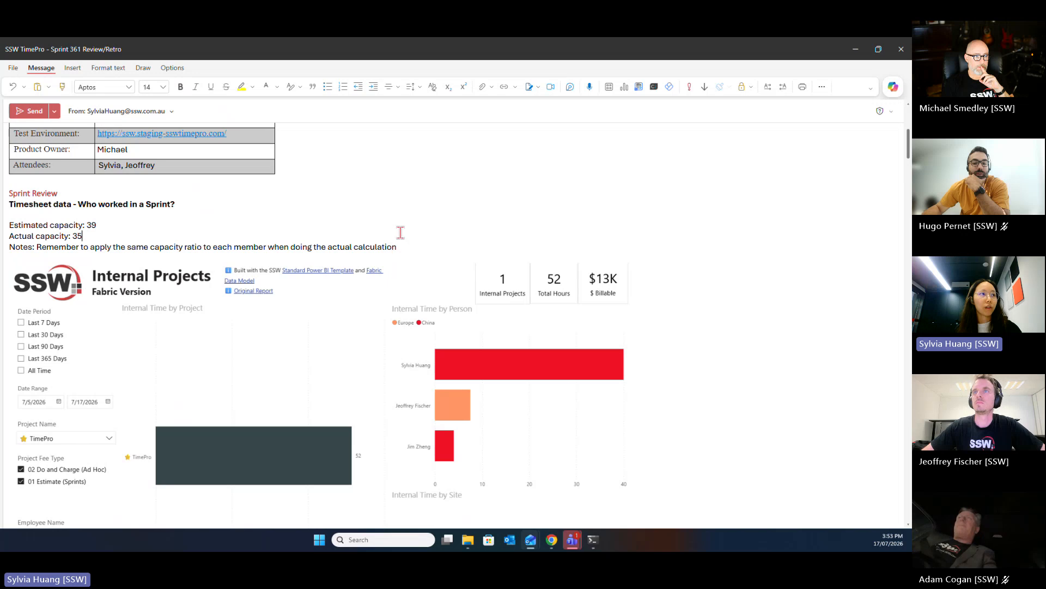
Examine the email's internal time charts and the Sprint Backlog table's states and effort columns
{"action": "scroll", "coordinate": [400, 232], "scroll_direction": "down", "scroll_amount": 5}
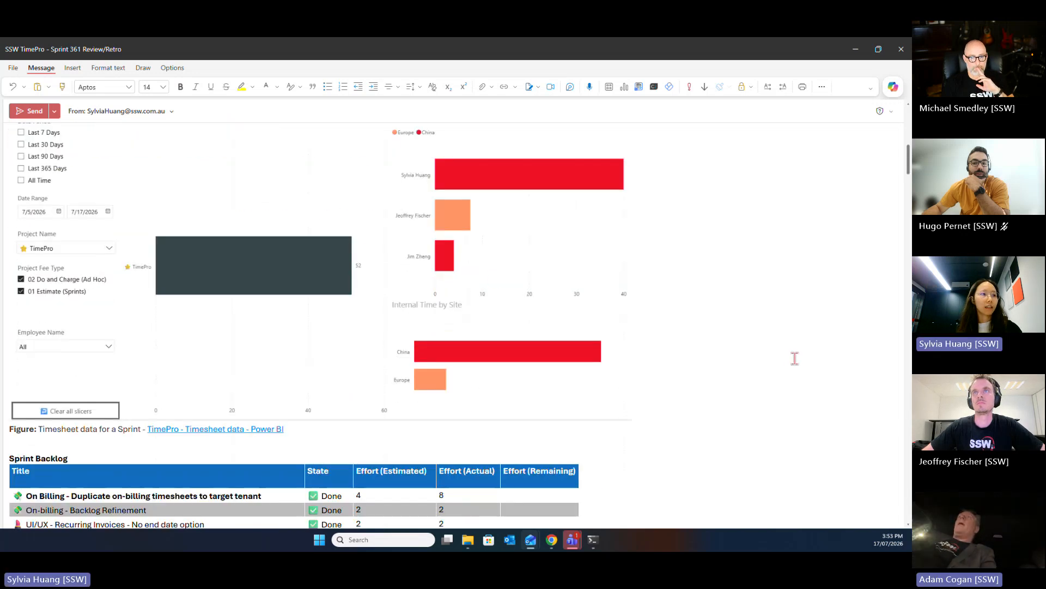
{"action": "scroll", "coordinate": [794, 359], "scroll_direction": "down", "scroll_amount": 1}
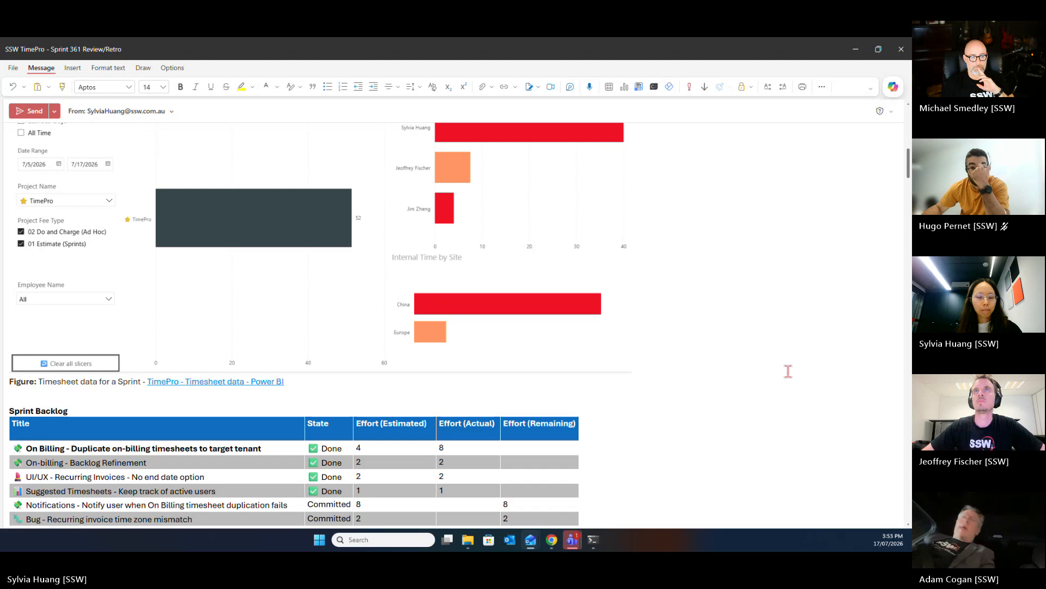
{"action": "scroll", "coordinate": [788, 370], "scroll_direction": "up", "scroll_amount": 2}
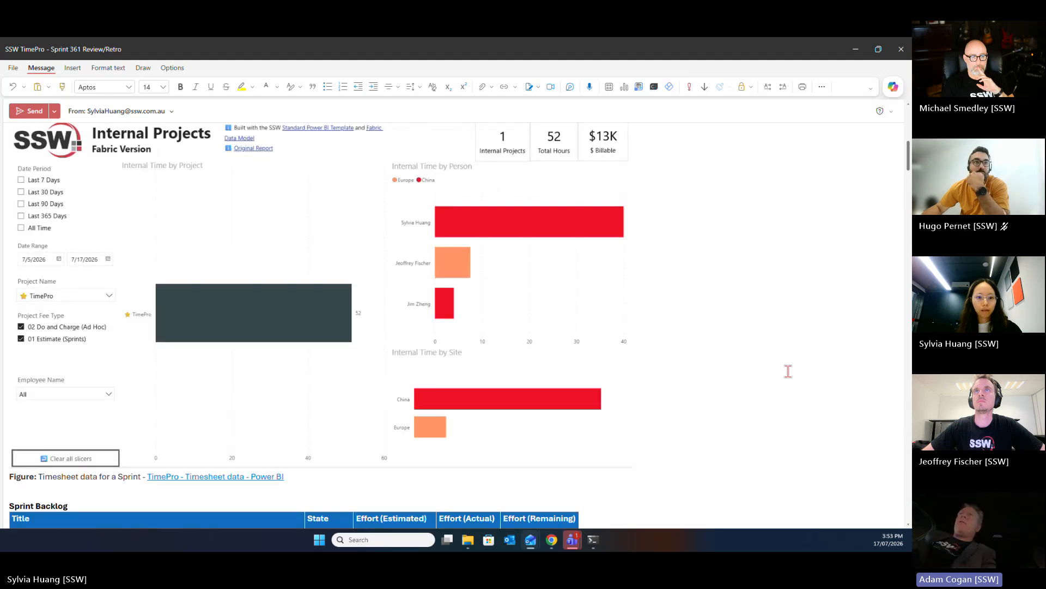
{"action": "scroll", "coordinate": [788, 371], "scroll_direction": "up", "scroll_amount": 2}
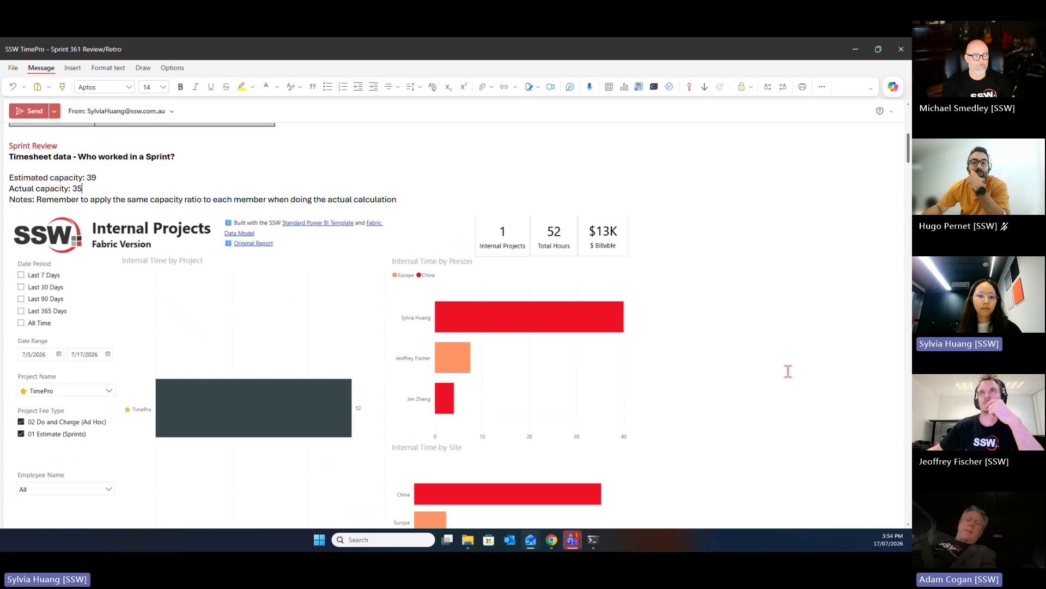
{"action": "scroll", "coordinate": [788, 370], "scroll_direction": "down", "scroll_amount": 3}
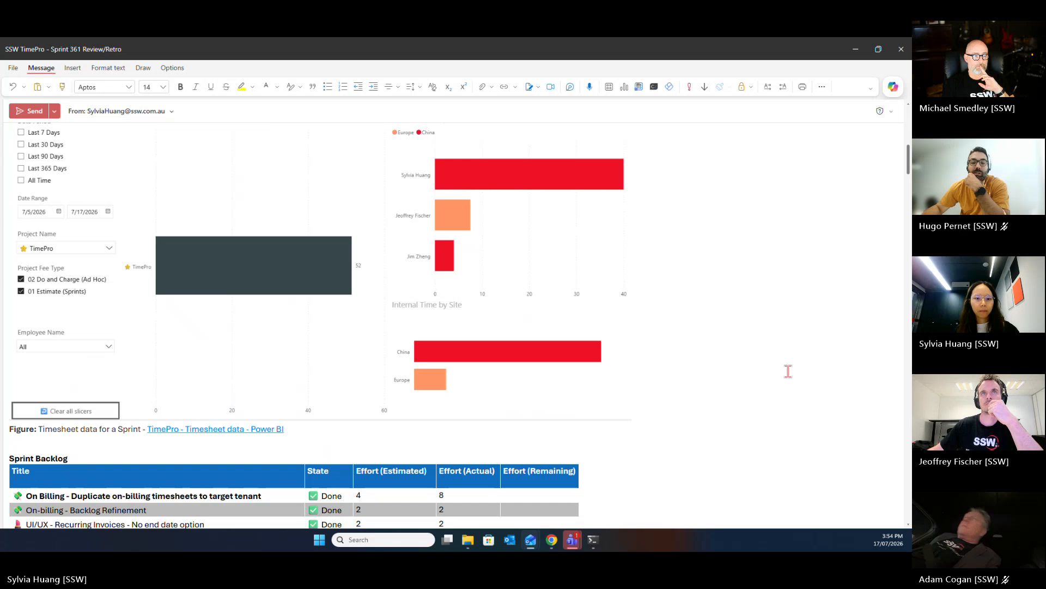
{"action": "scroll", "coordinate": [788, 371], "scroll_direction": "down", "scroll_amount": 2}
{"action": "scroll", "coordinate": [788, 370], "scroll_direction": "down", "scroll_amount": 2}
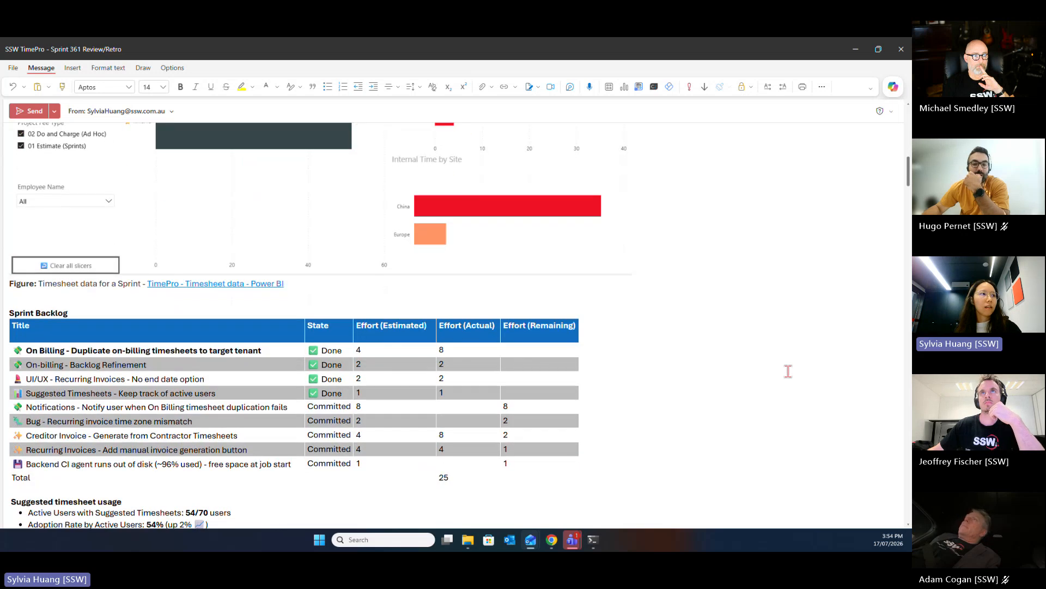
{"action": "scroll", "coordinate": [407, 367], "scroll_direction": "down", "scroll_amount": 1}
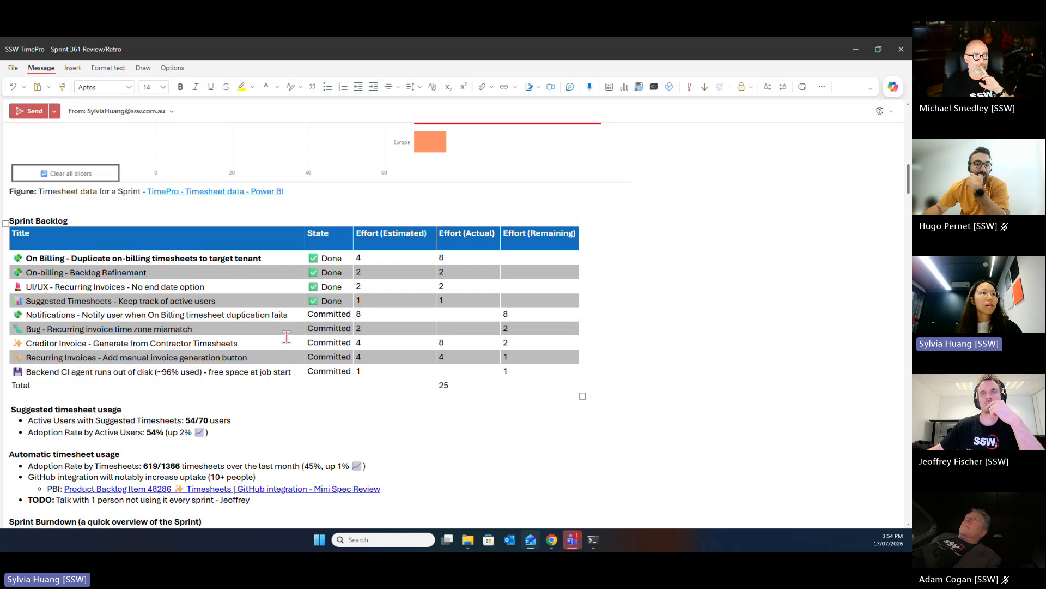
{"action": "left_click", "coordinate": [259, 262]}
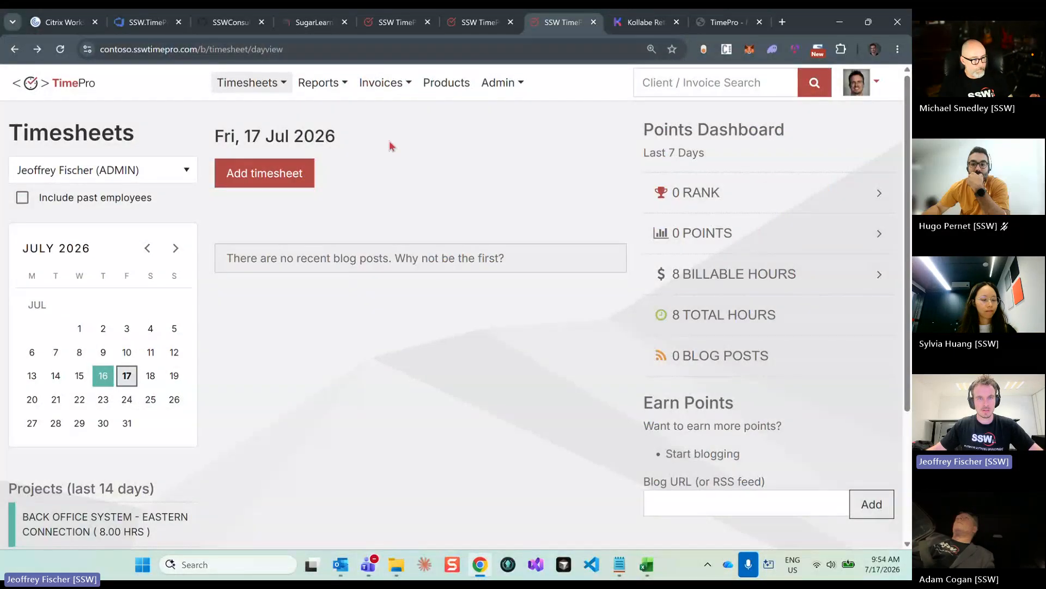
Close the open contoso timesheet page and reopen the contoso tenant from the portal's tenant list
{"action": "key", "text": "ctrl+w"}
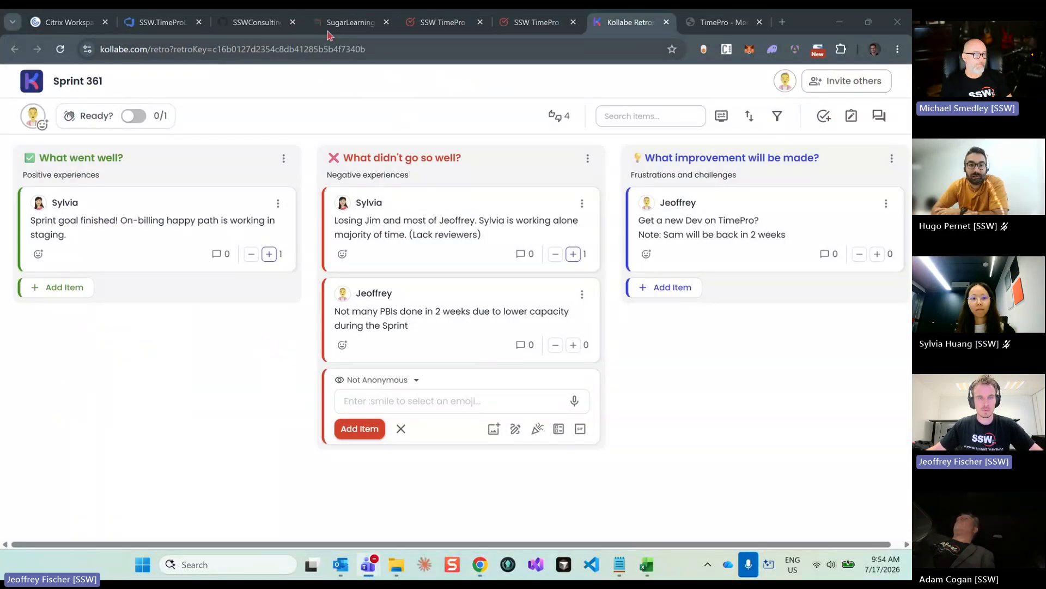
{"action": "left_click", "coordinate": [442, 24]}
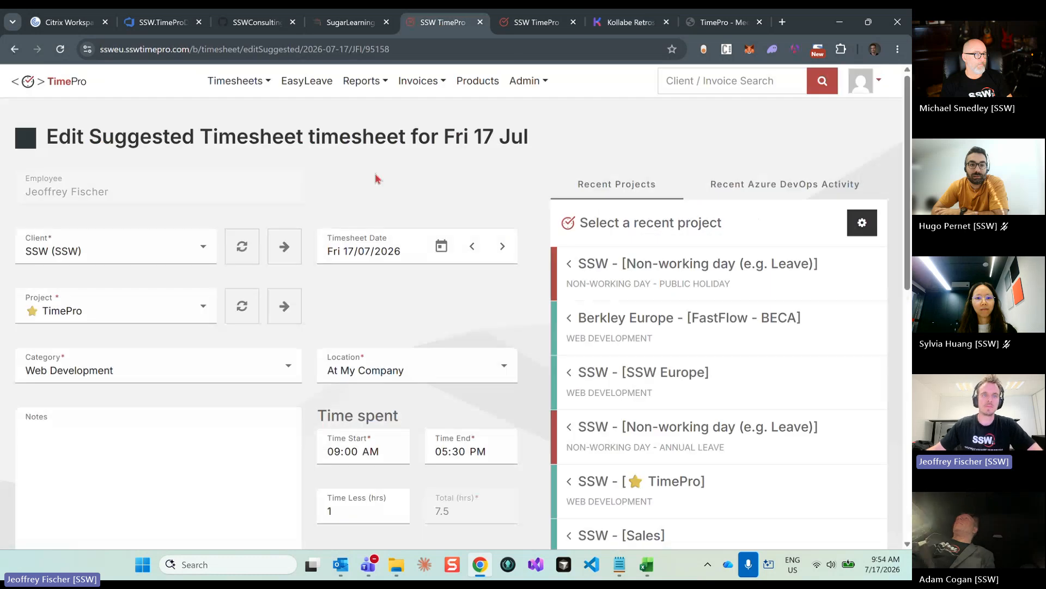
{"action": "key", "text": "ctrl+Tab"}
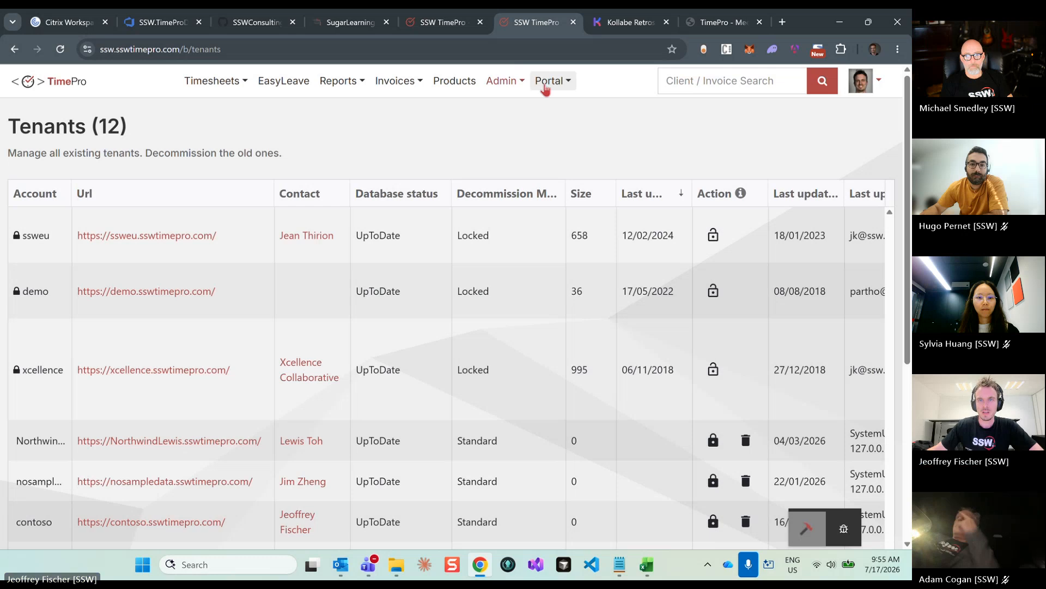
{"action": "left_click", "coordinate": [548, 82]}
{"action": "left_click", "coordinate": [562, 107]}
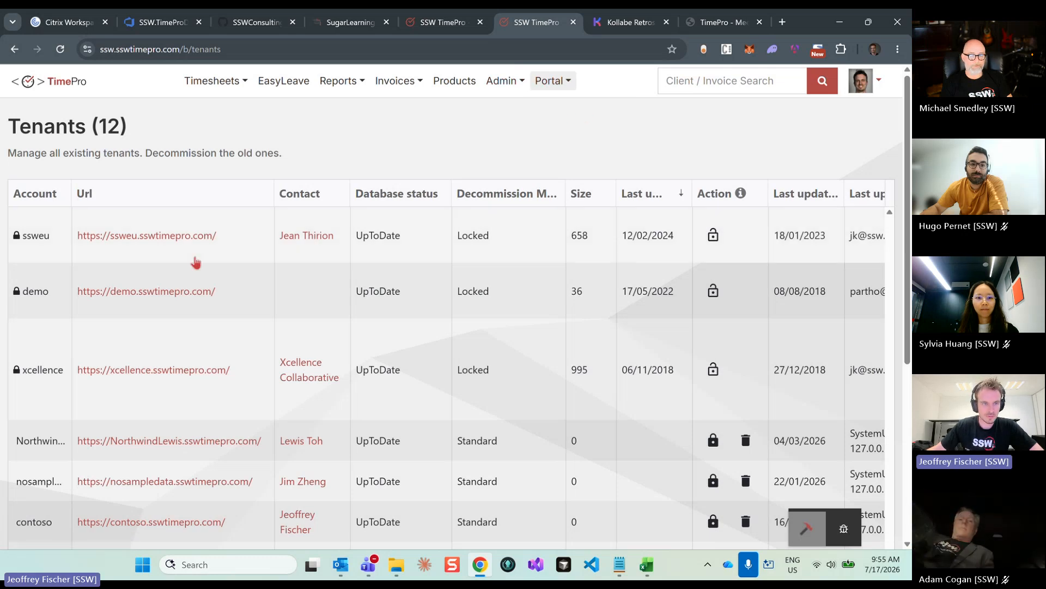
{"action": "scroll", "coordinate": [153, 333], "scroll_direction": "down", "scroll_amount": 5}
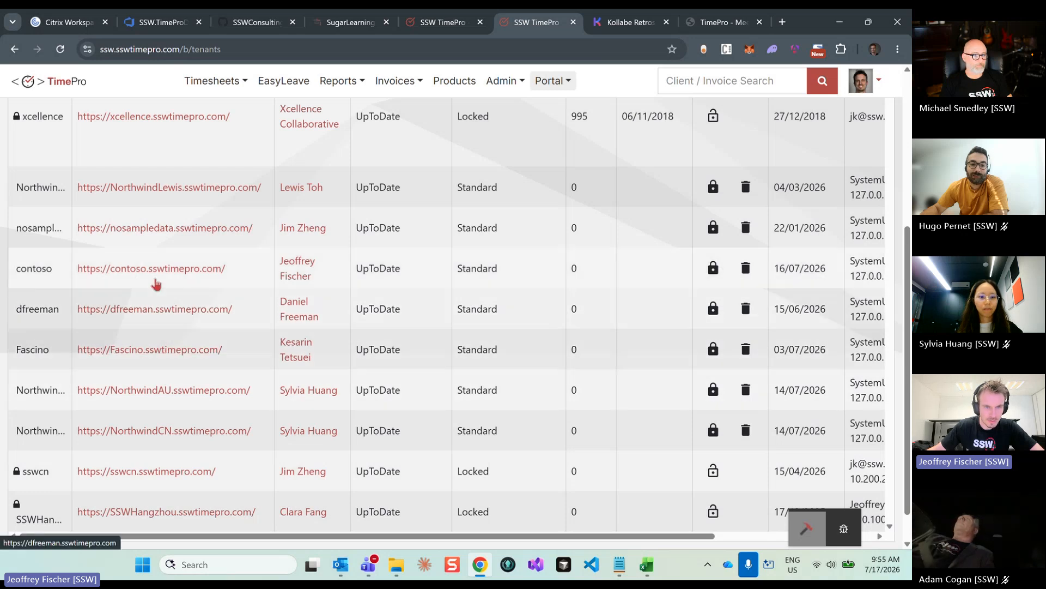
{"action": "left_click", "coordinate": [160, 269]}
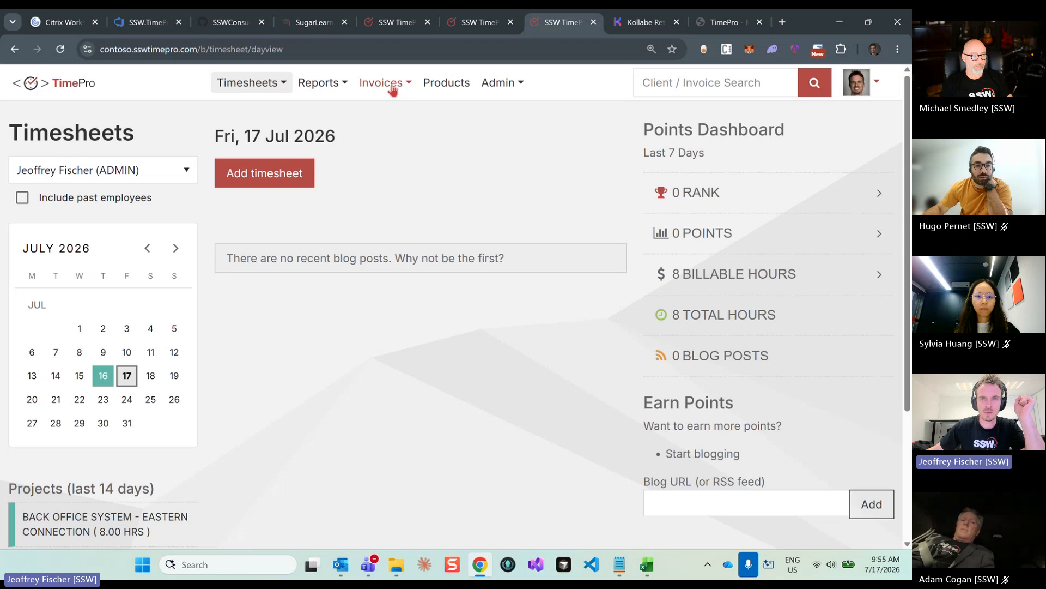
Start a new recurring invoice template for the client Eastern Connection (EASTC) with Month as its recurrence
{"action": "left_click", "coordinate": [393, 86]}
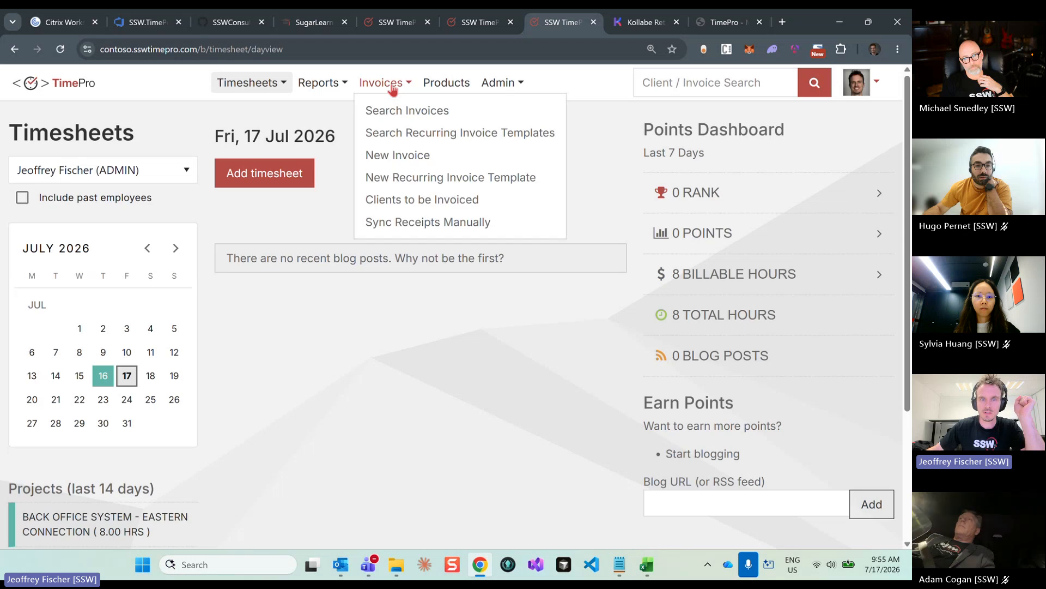
{"action": "left_click", "coordinate": [413, 178]}
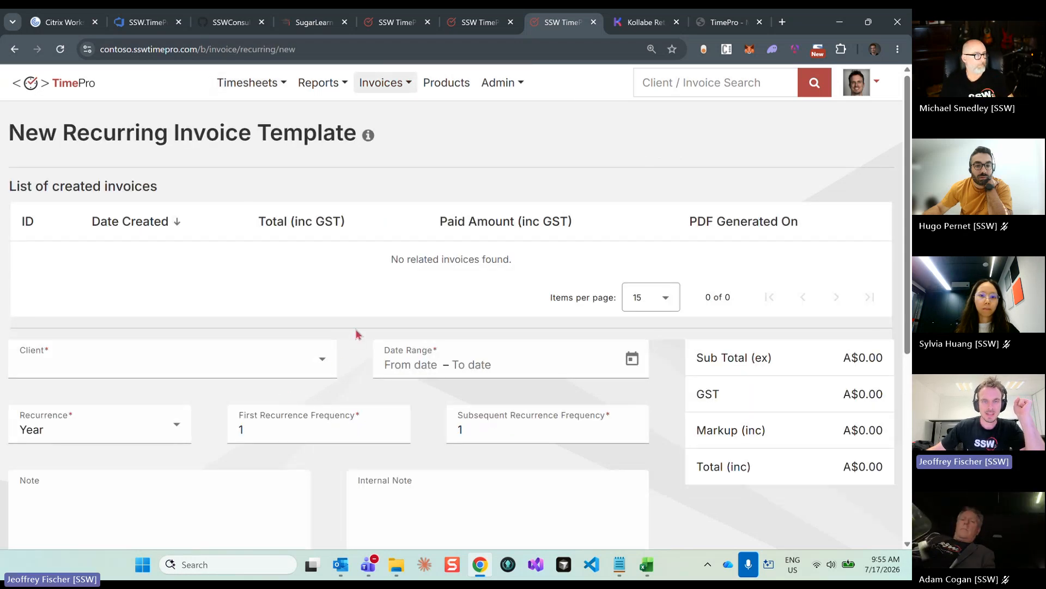
{"action": "scroll", "coordinate": [349, 327], "scroll_direction": "down", "scroll_amount": 2}
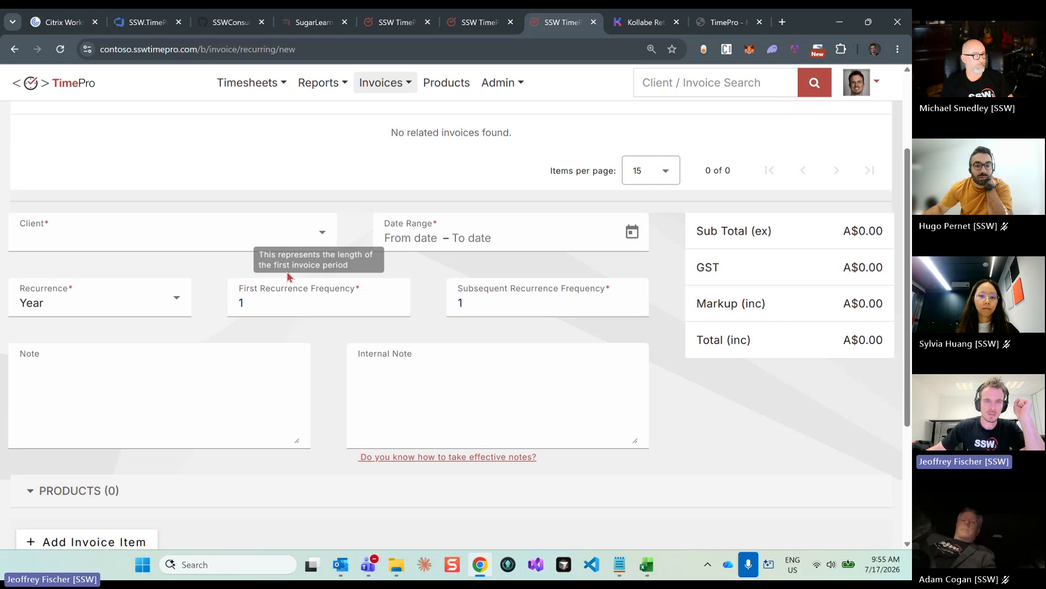
{"action": "left_click", "coordinate": [292, 236]}
{"action": "left_click", "coordinate": [259, 303]}
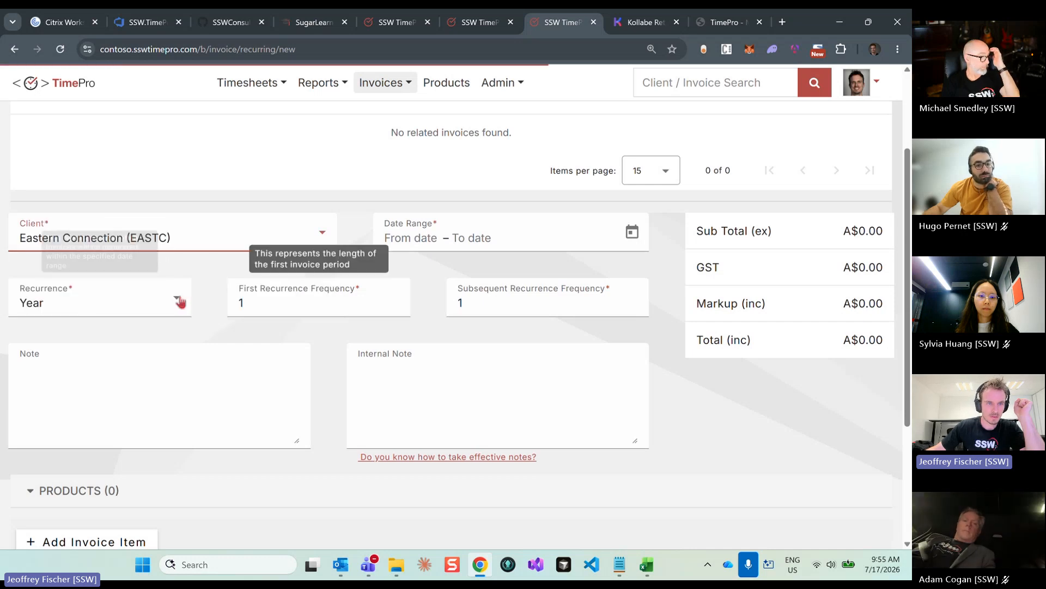
{"action": "left_click", "coordinate": [140, 302]}
{"action": "left_click", "coordinate": [131, 372]}
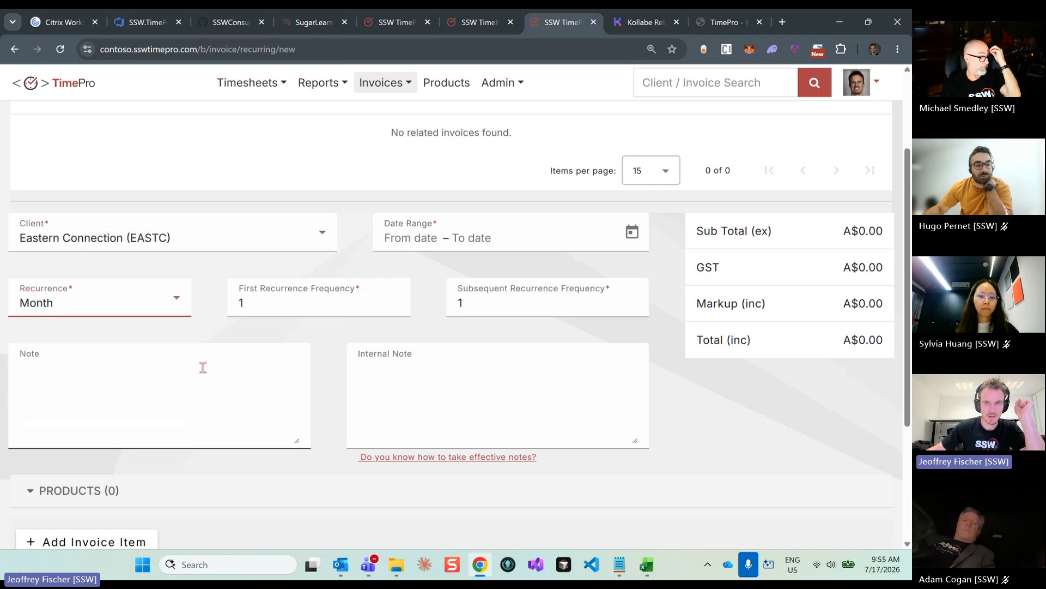
Set the recurring invoice template's date range to start on Fri 17/07/2026 with no end date
{"action": "left_click", "coordinate": [636, 236]}
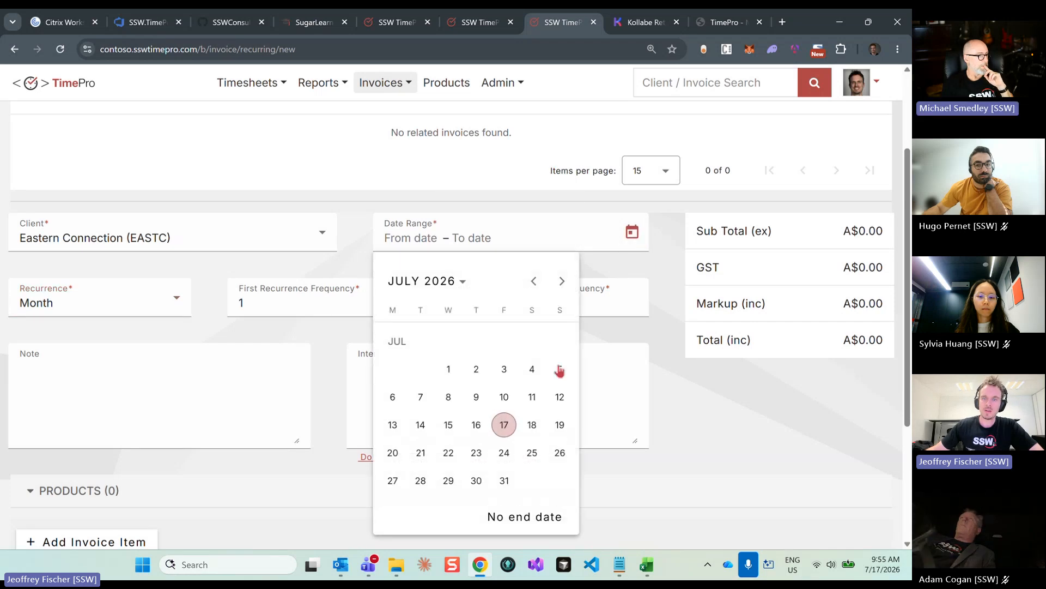
{"action": "scroll", "coordinate": [557, 370], "scroll_direction": "down", "scroll_amount": 1}
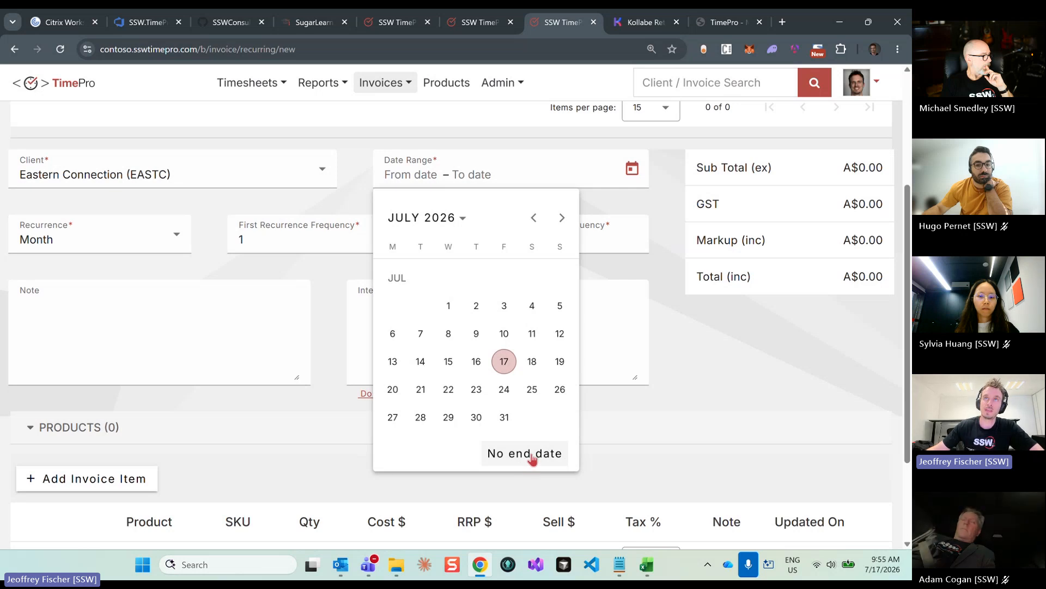
{"action": "left_click", "coordinate": [532, 458]}
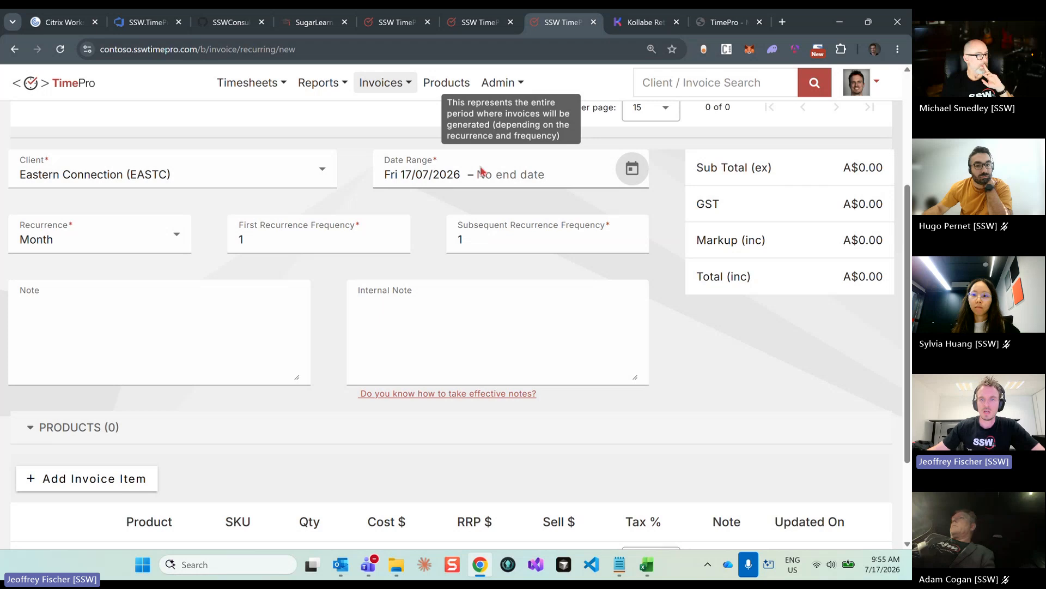
Set the template's date range to run from Wed 01/07/2026 to Fri 31/07/2026
{"action": "left_click", "coordinate": [635, 175]}
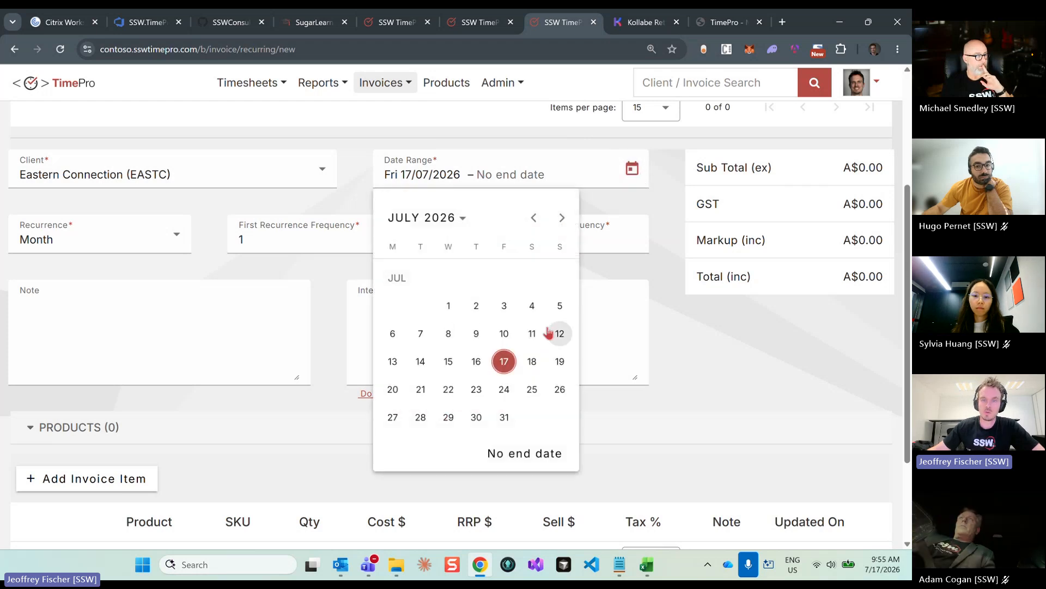
{"action": "left_click", "coordinate": [452, 308]}
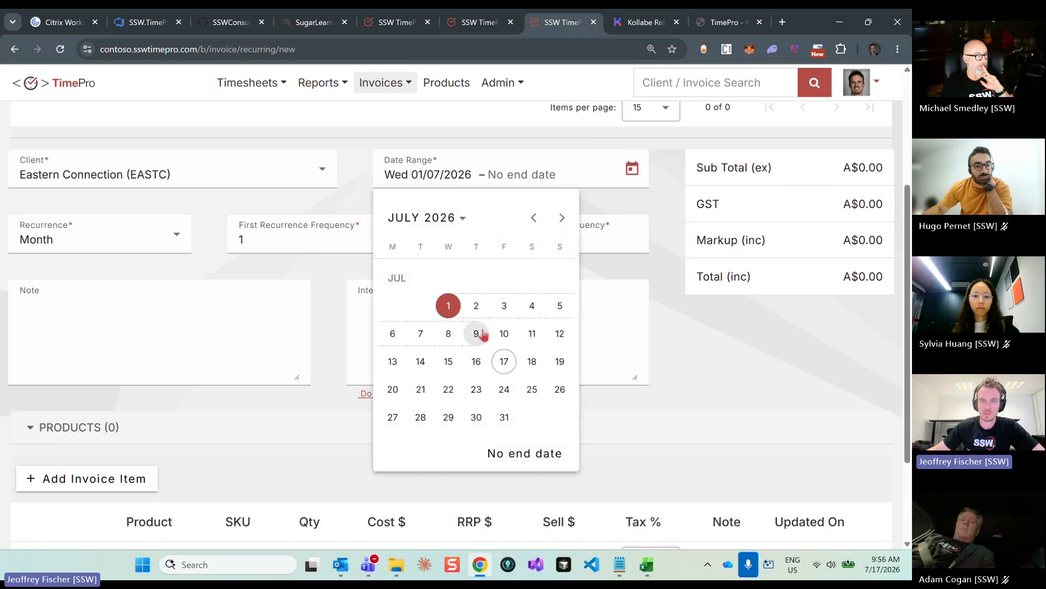
{"action": "left_click", "coordinate": [505, 418]}
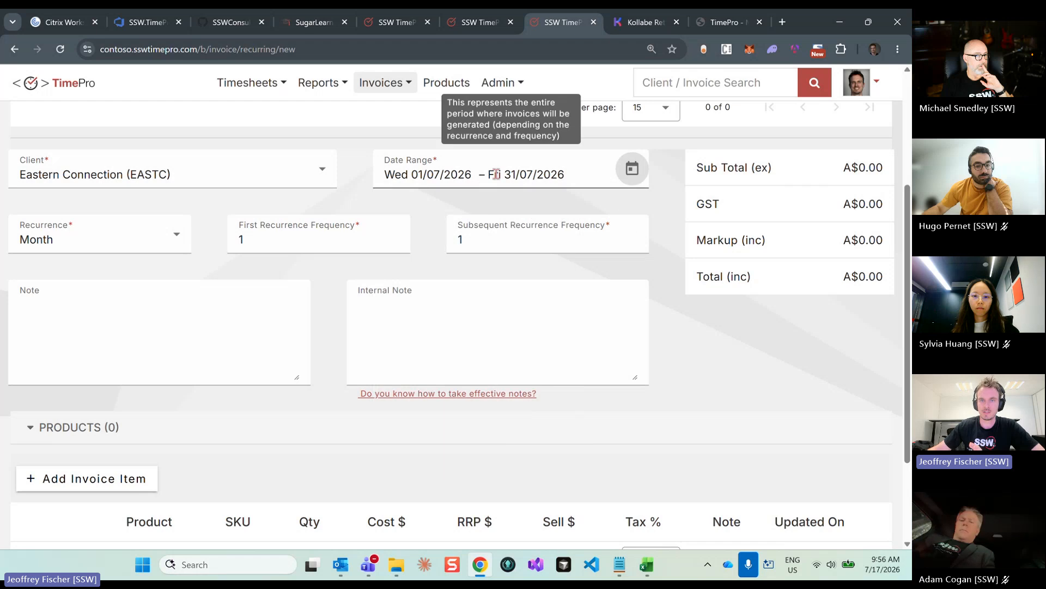
Replace the template's fixed end date with the No end date option, keeping the 01/07/2026 start
{"action": "left_click", "coordinate": [633, 168]}
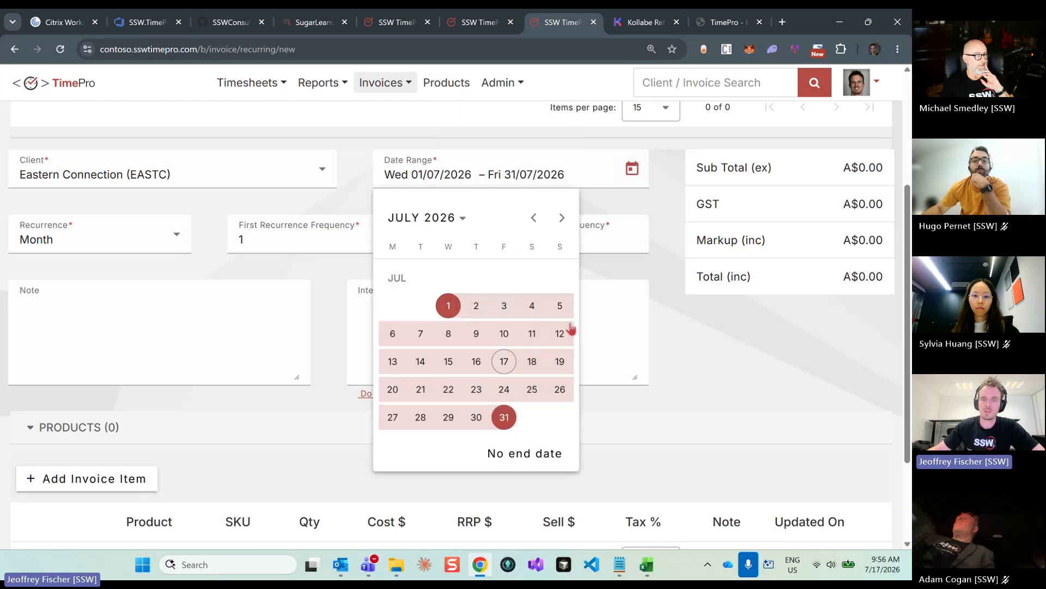
{"action": "left_click", "coordinate": [544, 452]}
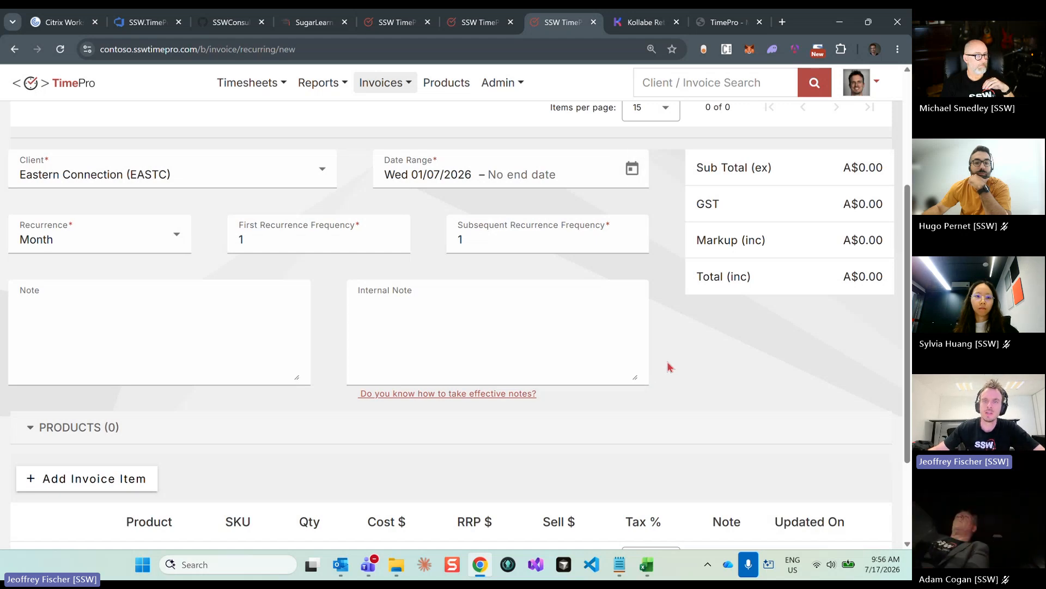
{"action": "scroll", "coordinate": [669, 365], "scroll_direction": "up", "scroll_amount": 2}
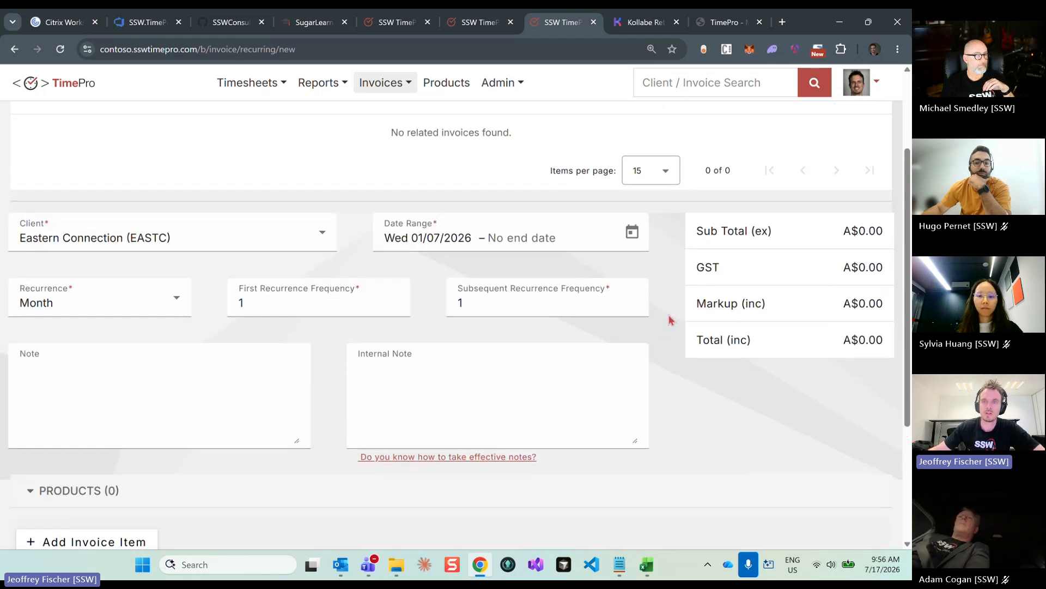
{"action": "left_click", "coordinate": [632, 232]}
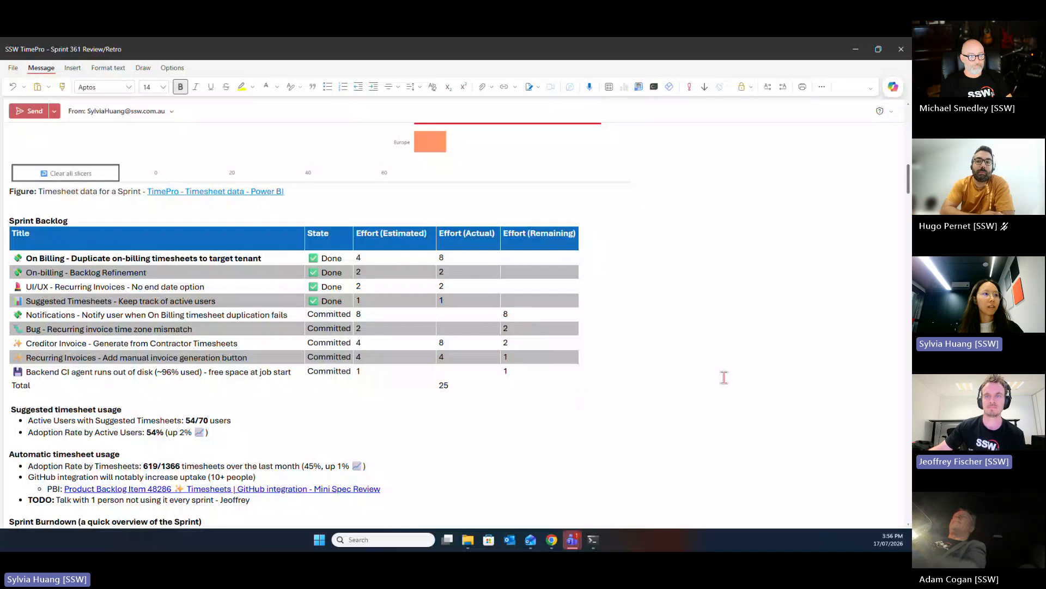
Examine the committed Sprint Backlog items and the suggested and automatic timesheet usage in the Sprint 361 Review/Retro email draft
{"action": "scroll", "coordinate": [708, 374], "scroll_direction": "down", "scroll_amount": 4}
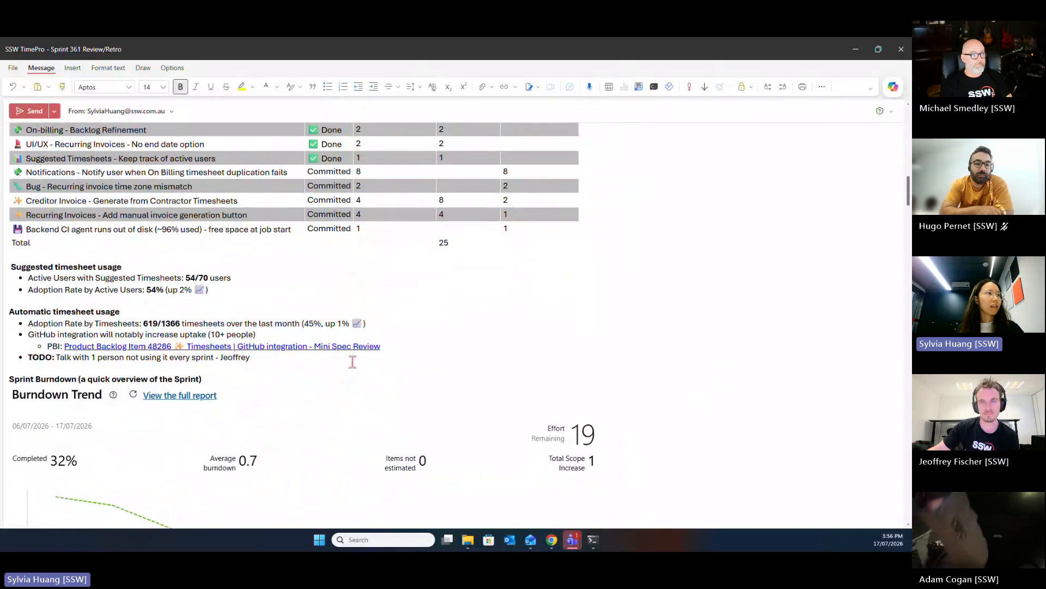
{"action": "scroll", "coordinate": [438, 305], "scroll_direction": "up", "scroll_amount": 3}
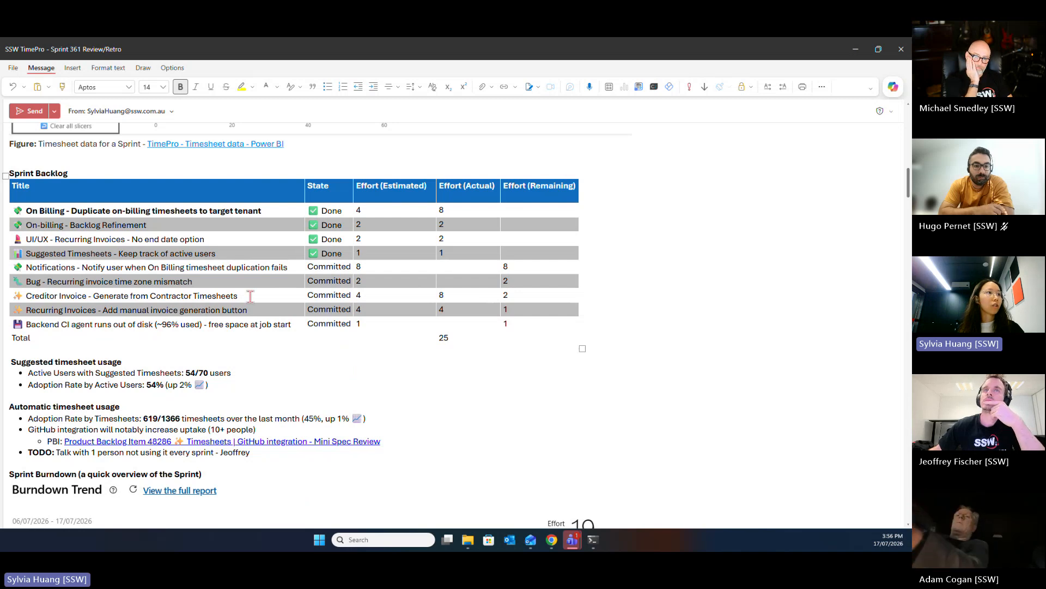
{"action": "scroll", "coordinate": [250, 295], "scroll_direction": "up", "scroll_amount": 1}
{"action": "left_click", "coordinate": [206, 342]}
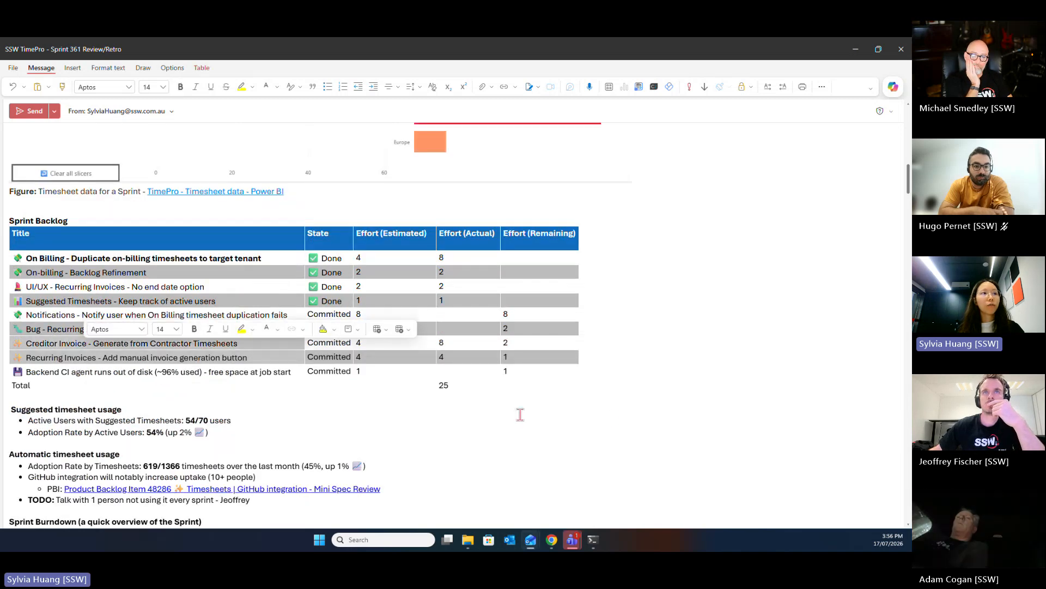
{"action": "left_click", "coordinate": [612, 416]}
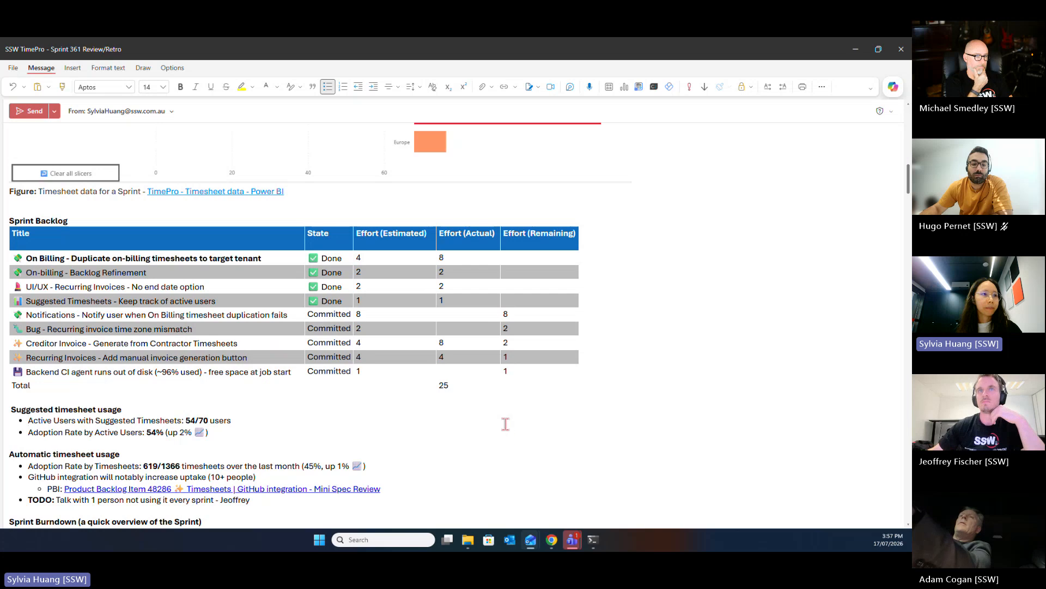
{"action": "scroll", "coordinate": [470, 415], "scroll_direction": "down", "scroll_amount": 2}
{"action": "scroll", "coordinate": [472, 418], "scroll_direction": "down", "scroll_amount": 3}
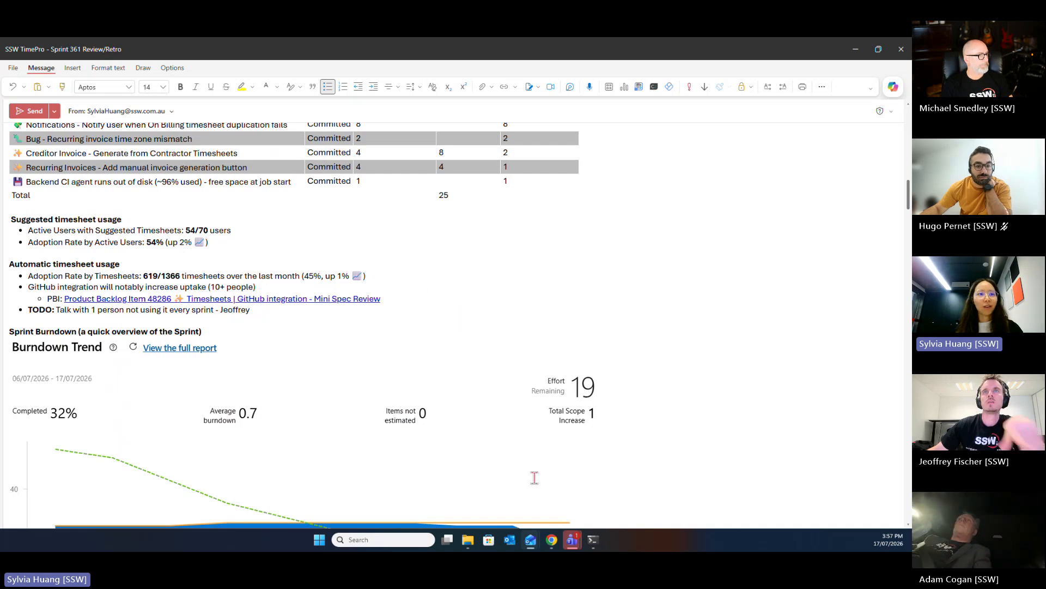
Switch to Azure DevOps in the browser and open 'Suggested Timesheets - Keep track of active users' from the sprint 361 backlog
{"action": "mouse_move", "coordinate": [554, 539]}
{"action": "left_click", "coordinate": [512, 480]}
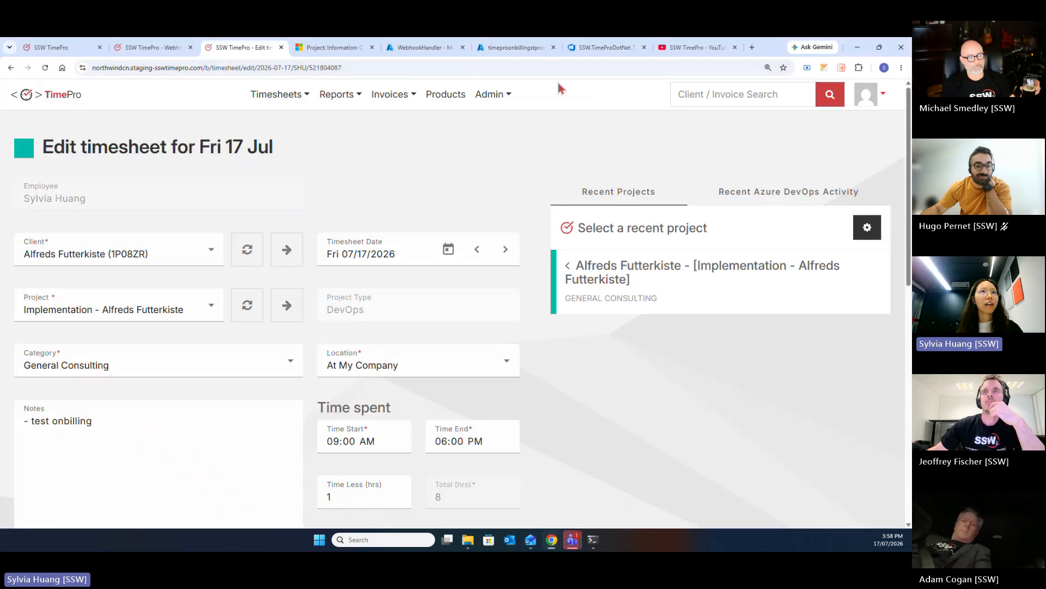
{"action": "left_click", "coordinate": [599, 47]}
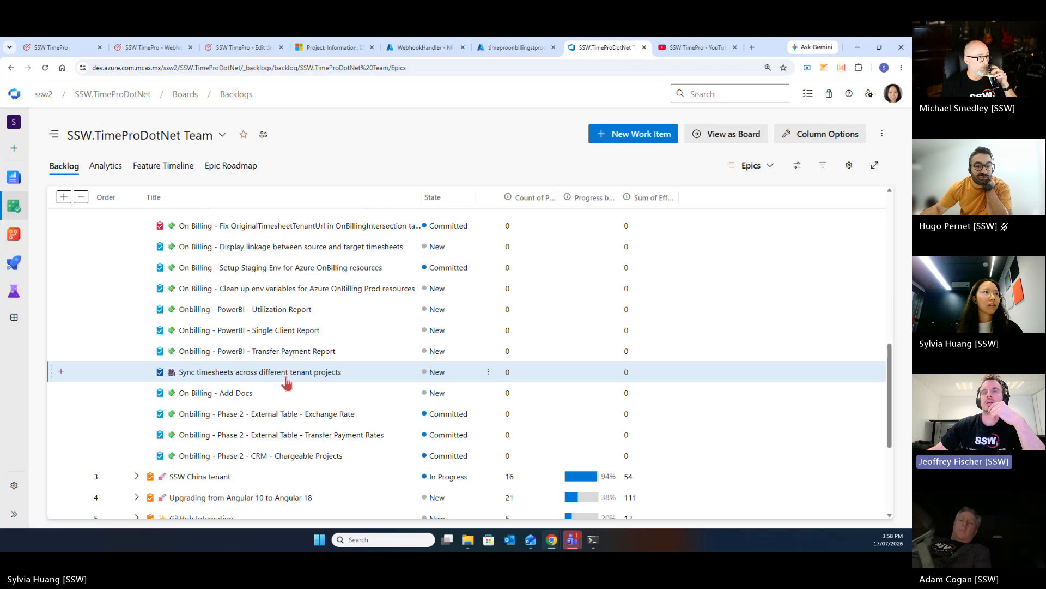
{"action": "mouse_move", "coordinate": [14, 206]}
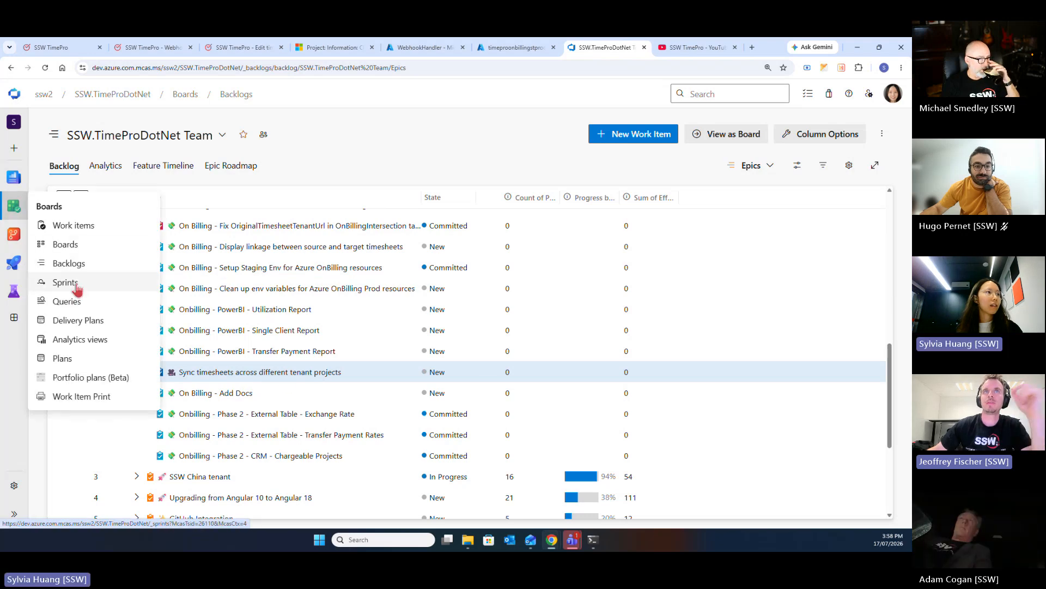
{"action": "left_click", "coordinate": [71, 300]}
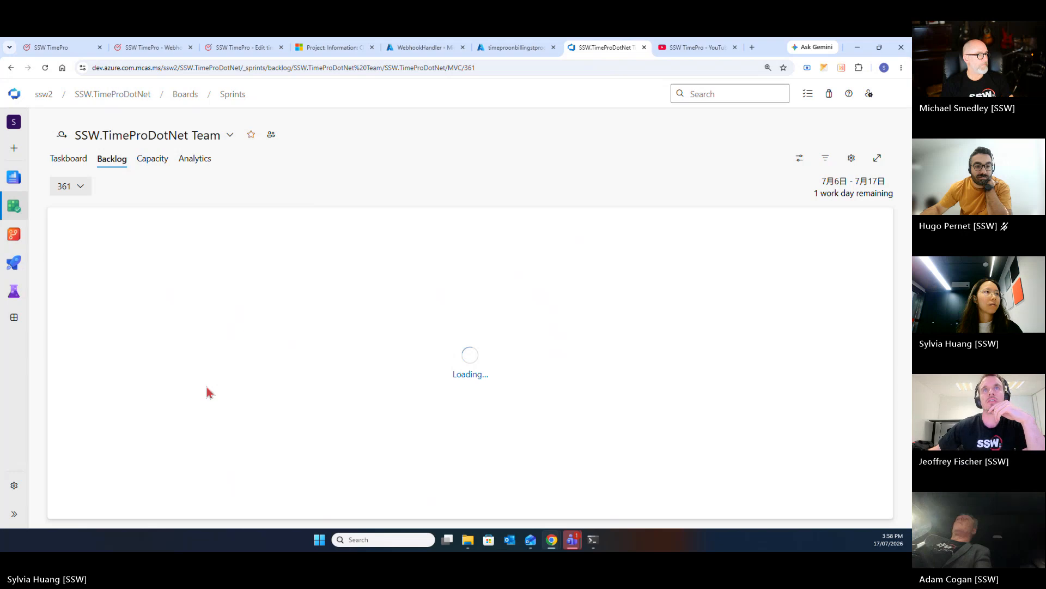
{"action": "left_click", "coordinate": [243, 305]}
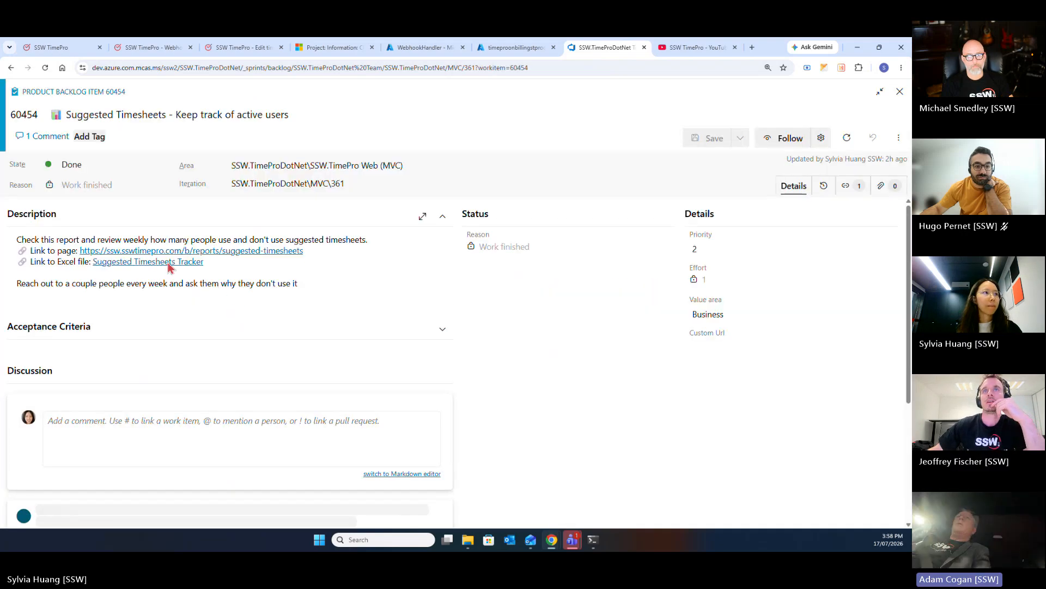
Open the linked Suggested Timesheets Tracker workbook, reloading the page, and examine the highlighted notes on low suggested-timesheet usage
{"action": "left_click", "coordinate": [168, 262]}
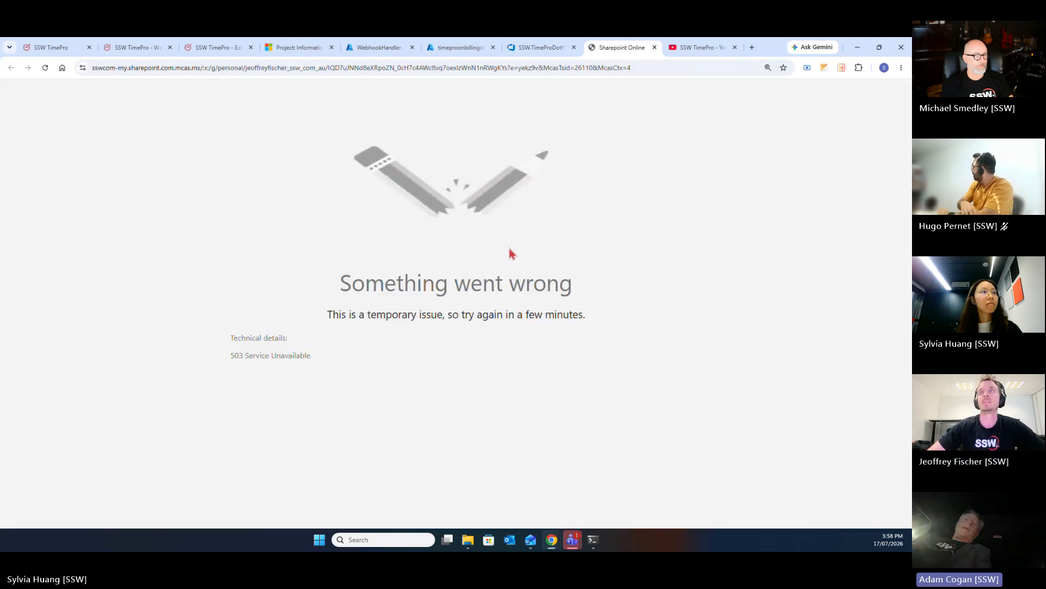
{"action": "left_click", "coordinate": [45, 68]}
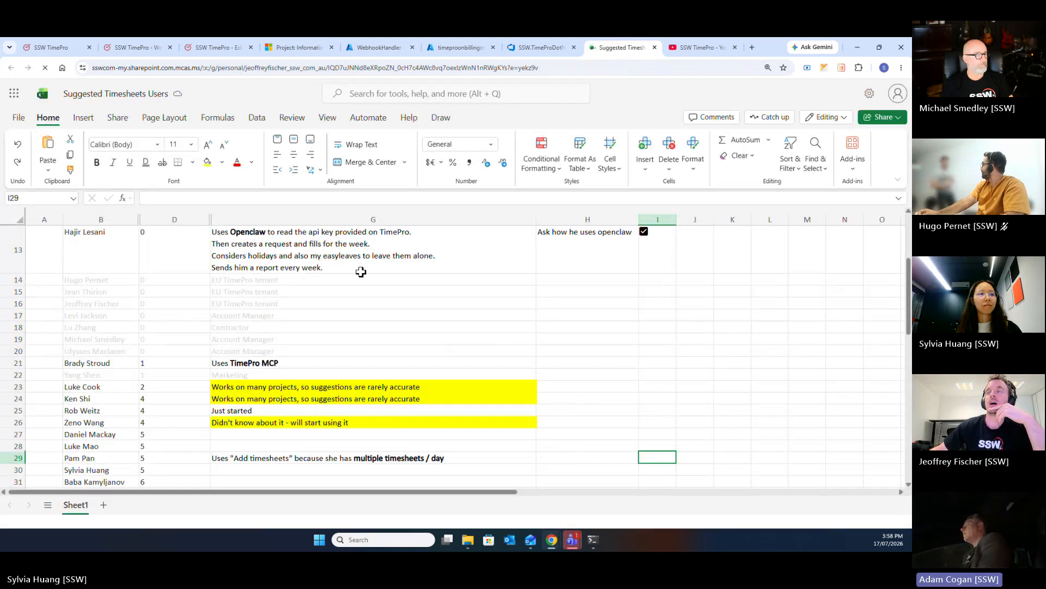
{"action": "scroll", "coordinate": [361, 272], "scroll_direction": "down", "scroll_amount": 1}
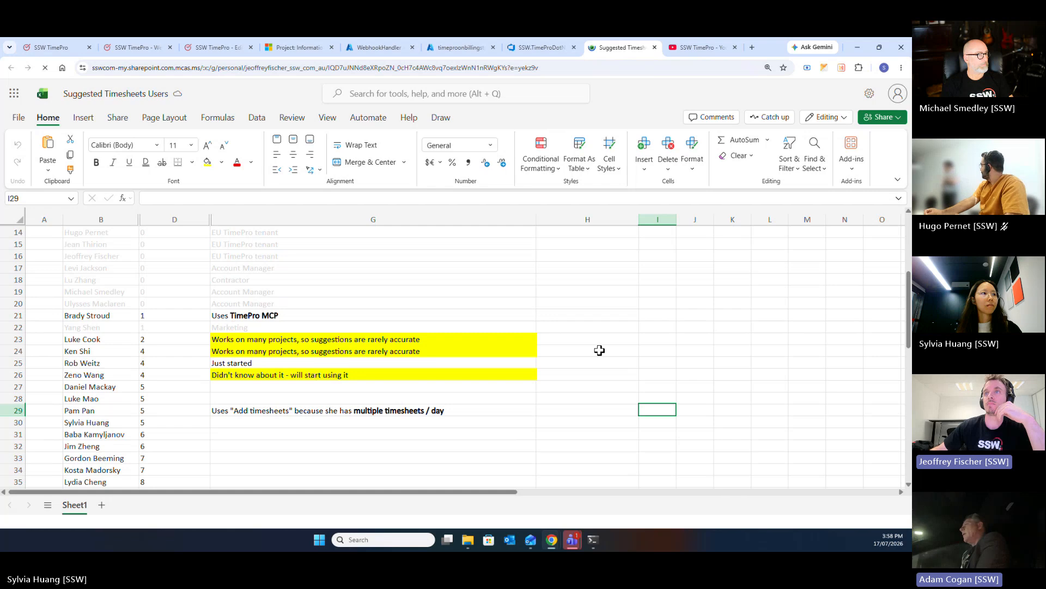
{"action": "left_click", "coordinate": [434, 348]}
{"action": "scroll", "coordinate": [456, 339], "scroll_direction": "down", "scroll_amount": 2}
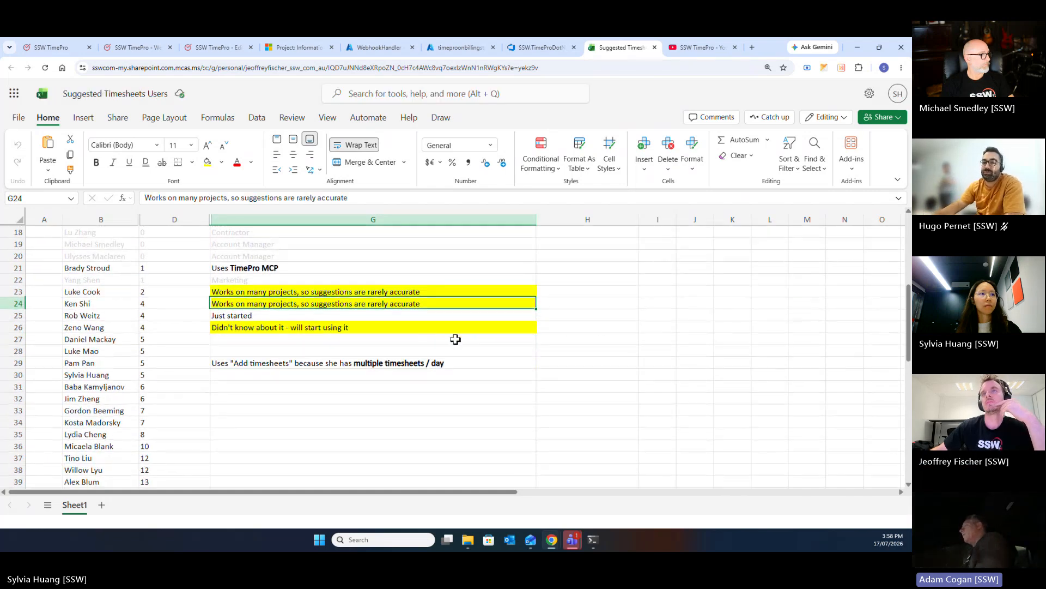
{"action": "left_click", "coordinate": [451, 292]}
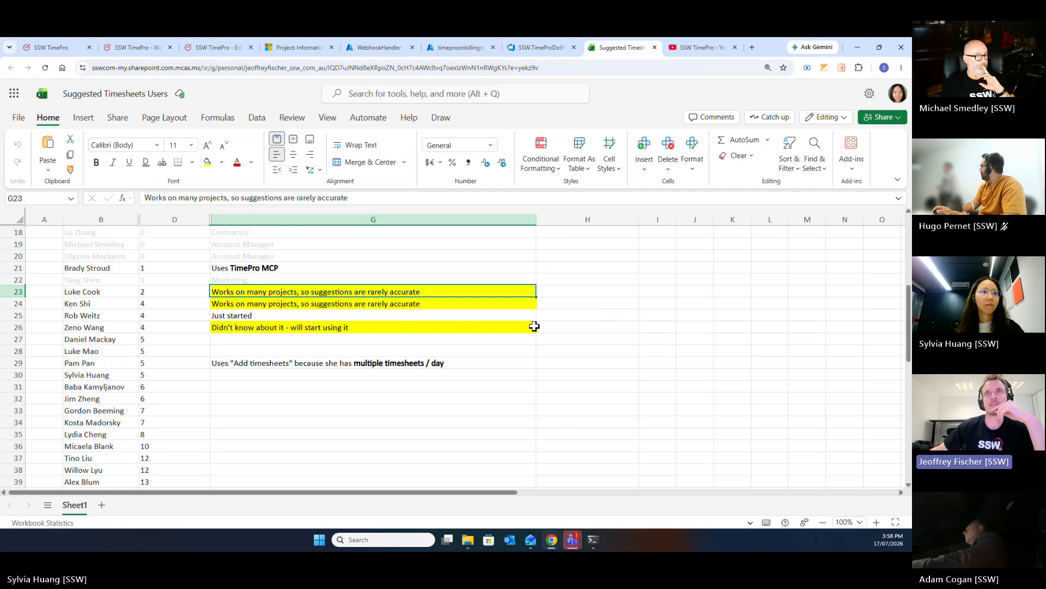
{"action": "left_click", "coordinate": [508, 329]}
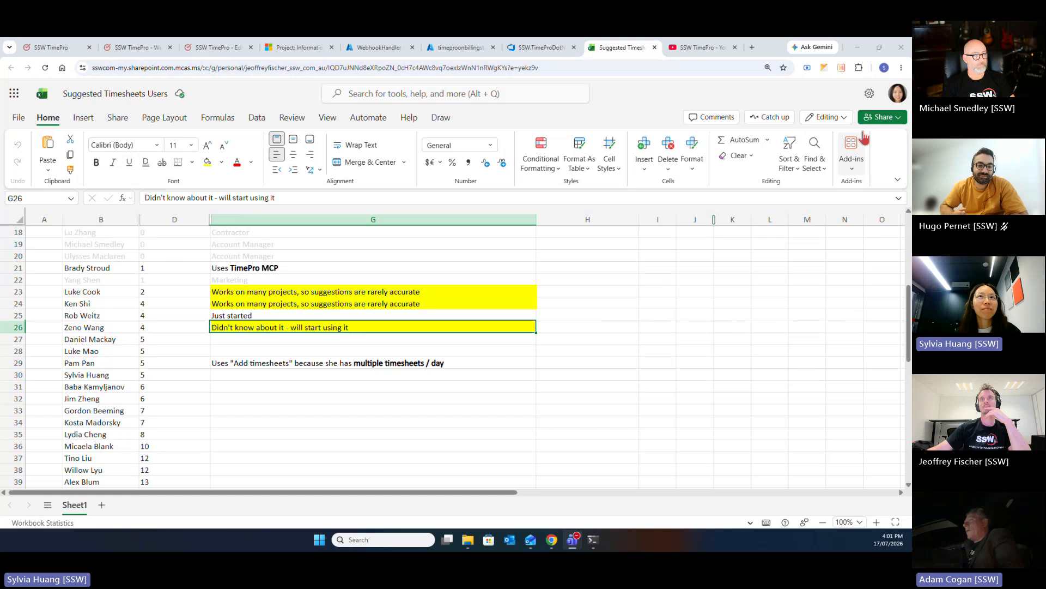
Return to the Sprint 361 Review/Retro email draft and examine the Sprint Burndown chart
{"action": "key", "text": "alt+Tab"}
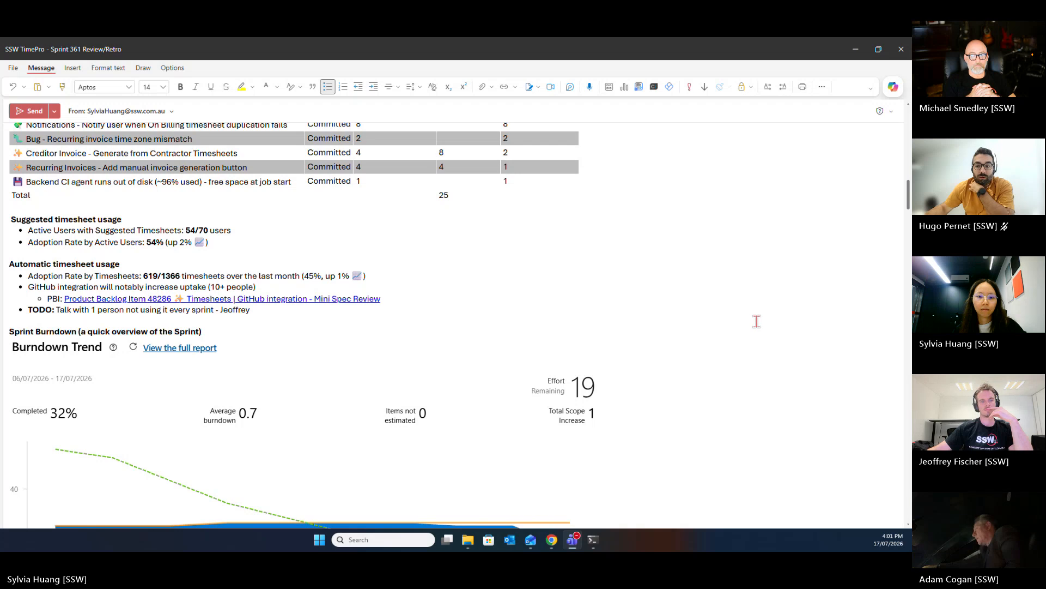
{"action": "left_click", "coordinate": [720, 332]}
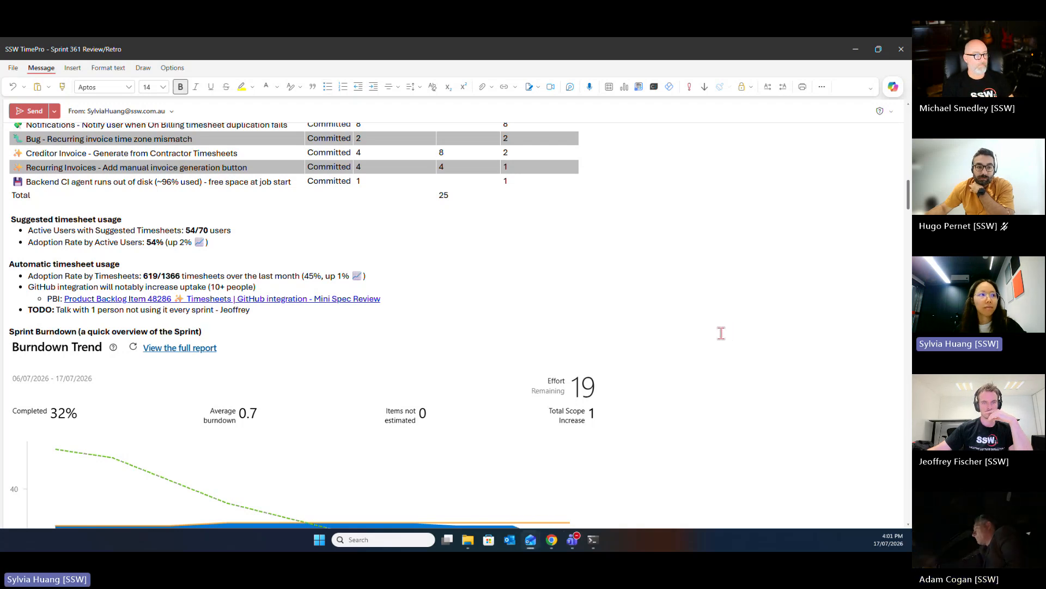
{"action": "scroll", "coordinate": [715, 333], "scroll_direction": "down", "scroll_amount": 5}
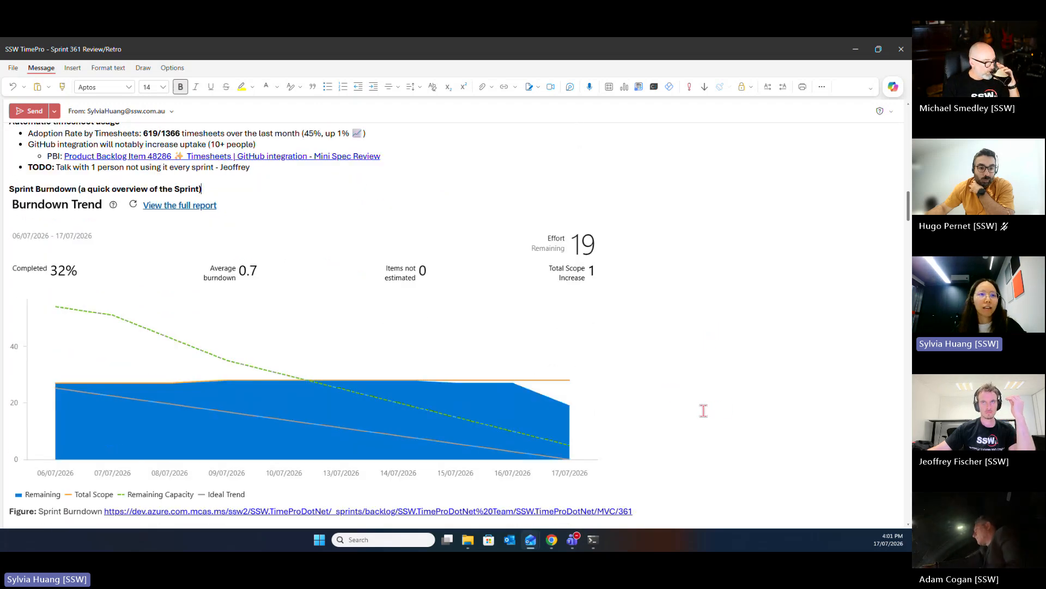
{"action": "scroll", "coordinate": [703, 408], "scroll_direction": "down", "scroll_amount": 2}
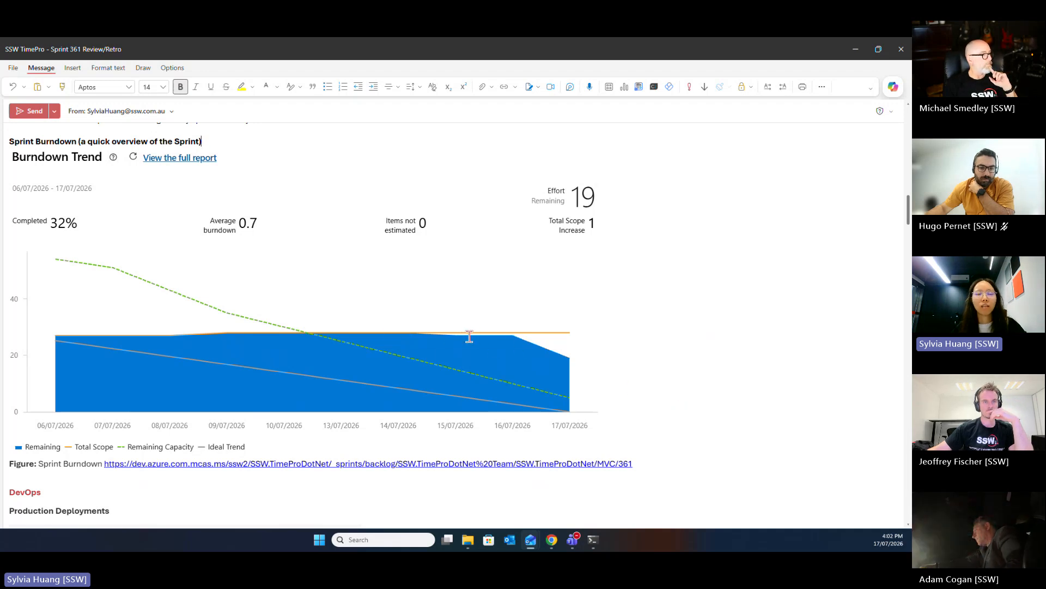
{"action": "scroll", "coordinate": [631, 362], "scroll_direction": "down", "scroll_amount": 3}
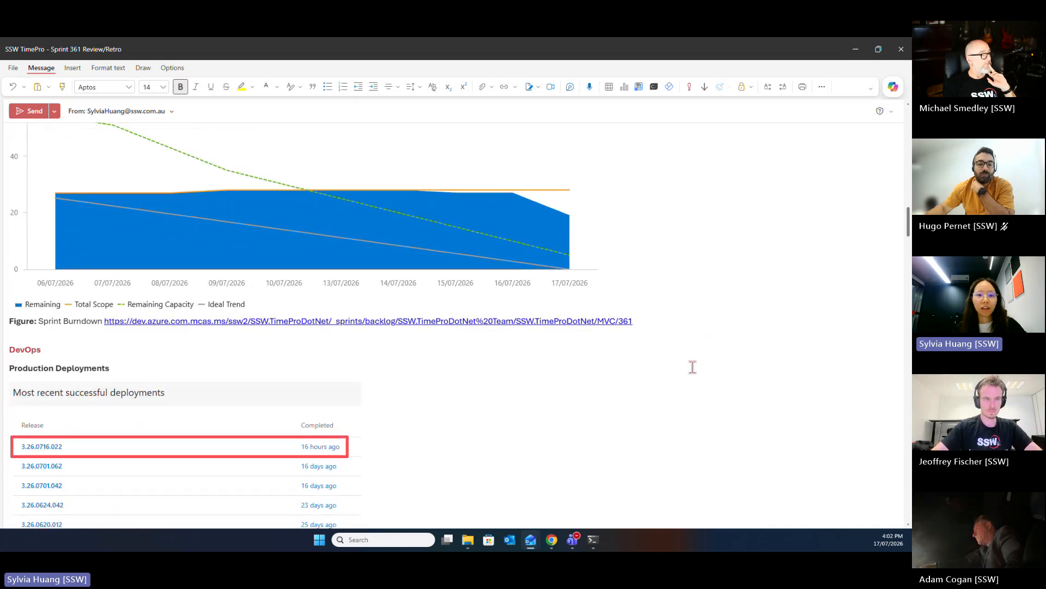
Examine the email's DevOps section, covering production deployments, test totals, code coverage and build pipeline health
{"action": "scroll", "coordinate": [692, 367], "scroll_direction": "down", "scroll_amount": 4}
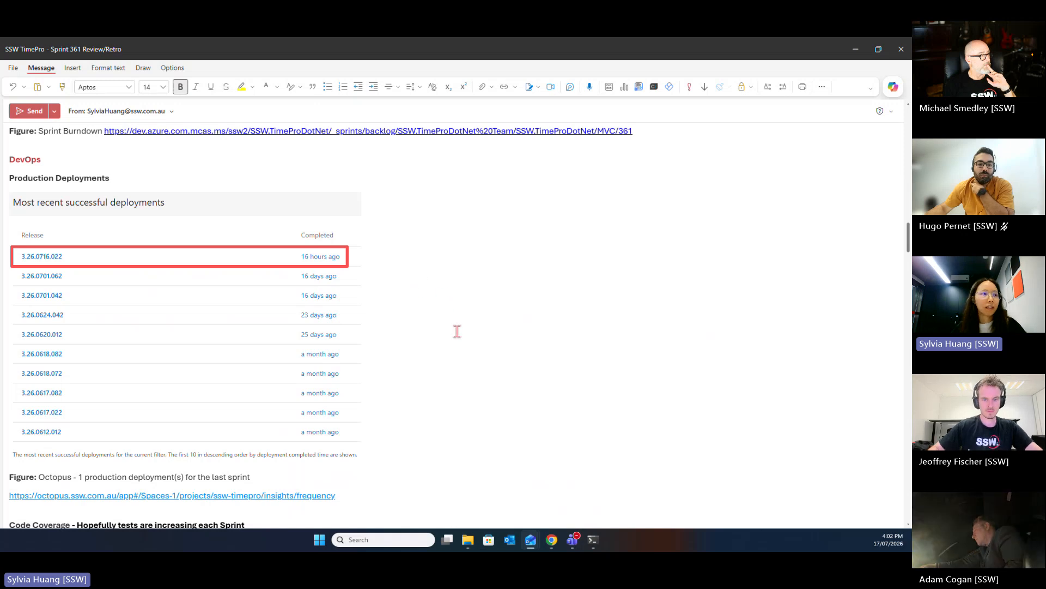
{"action": "scroll", "coordinate": [457, 331], "scroll_direction": "down", "scroll_amount": 3}
{"action": "scroll", "coordinate": [457, 330], "scroll_direction": "down", "scroll_amount": 4}
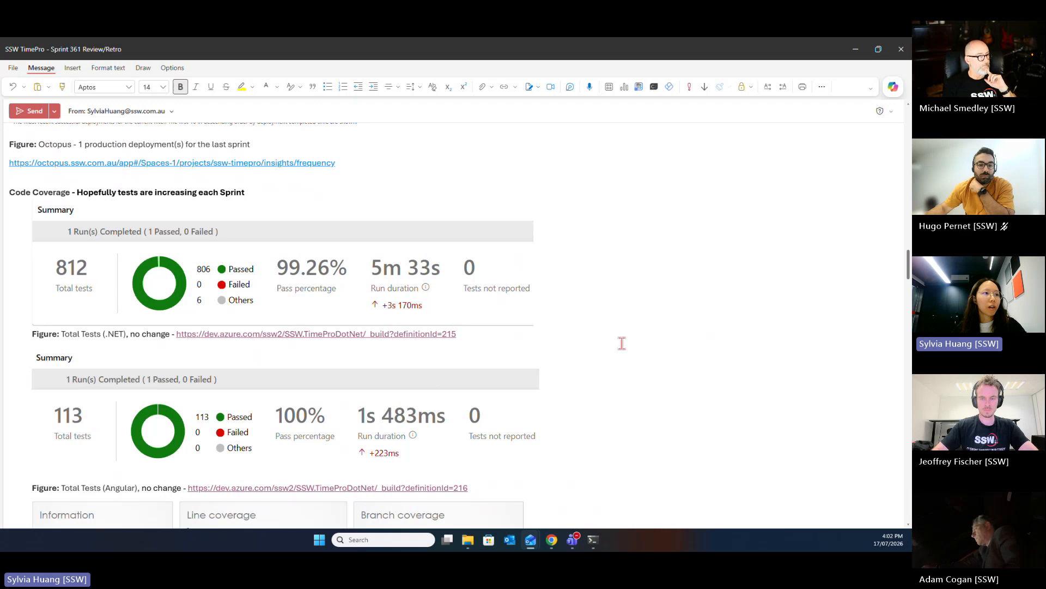
{"action": "scroll", "coordinate": [623, 343], "scroll_direction": "down", "scroll_amount": 5}
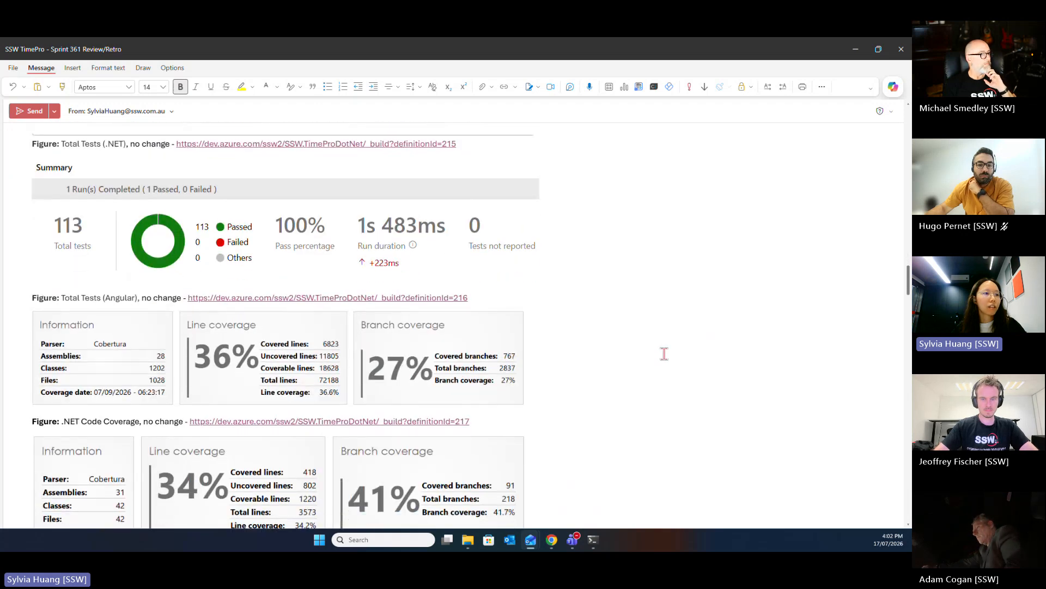
{"action": "scroll", "coordinate": [664, 354], "scroll_direction": "down", "scroll_amount": 1}
{"action": "scroll", "coordinate": [664, 354], "scroll_direction": "down", "scroll_amount": 6}
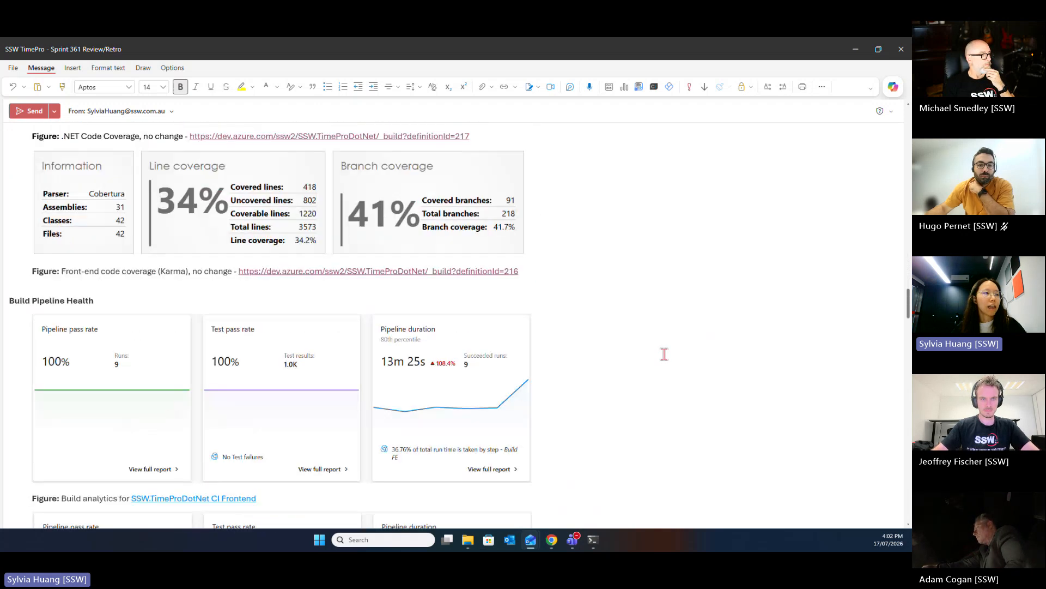
Examine the email's build analytics for the CI Frontend and CI Backend pipelines and the Application Health Overview Timeline
{"action": "scroll", "coordinate": [636, 361], "scroll_direction": "down", "scroll_amount": 1}
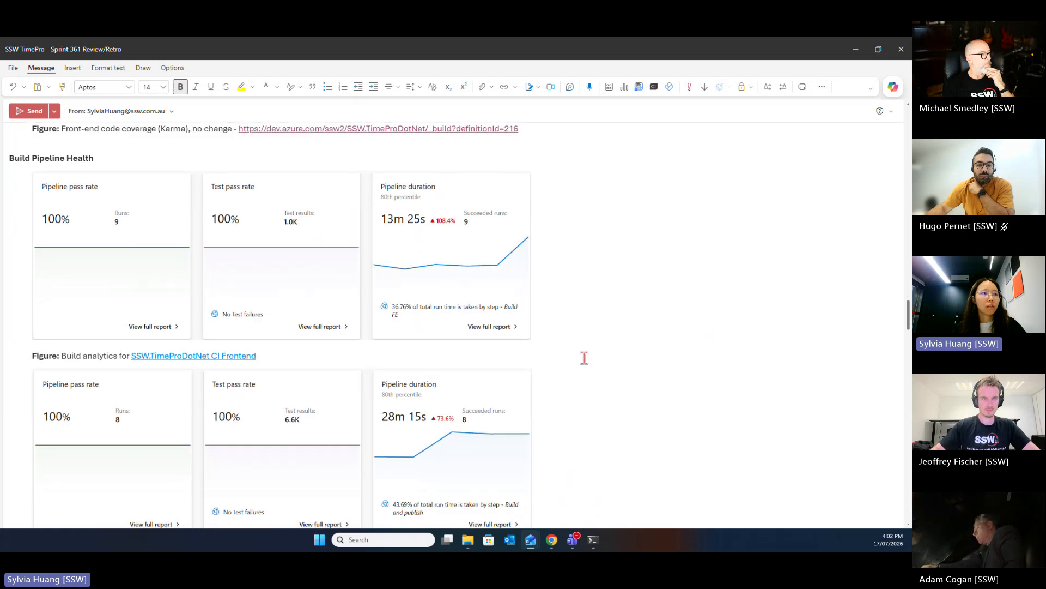
{"action": "scroll", "coordinate": [599, 335], "scroll_direction": "down", "scroll_amount": 6}
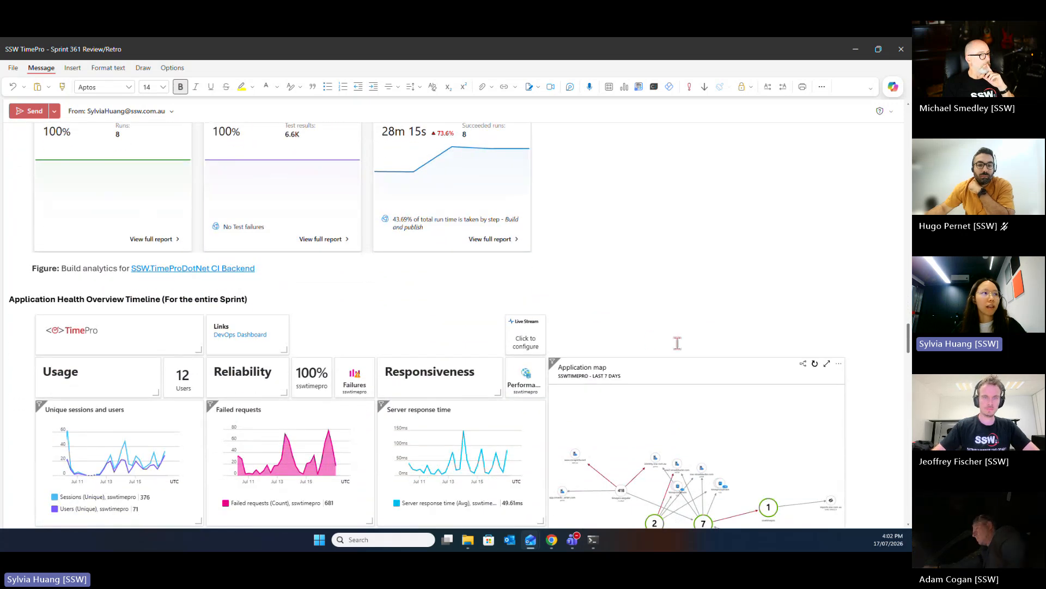
{"action": "scroll", "coordinate": [677, 343], "scroll_direction": "down", "scroll_amount": 3}
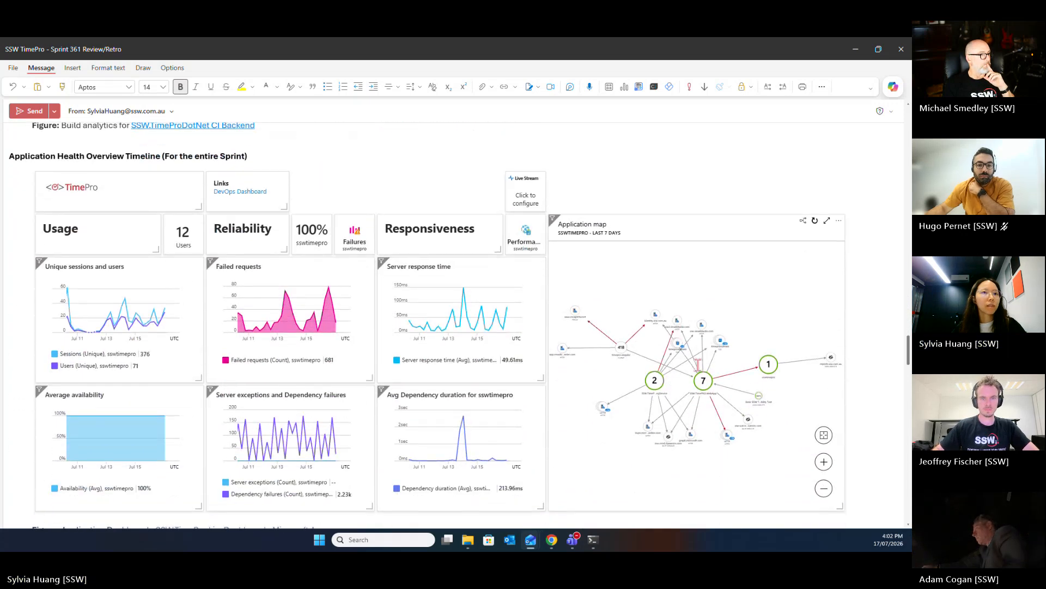
Examine the State of Epics section, comparing epic progress from last sprint with epic progress from this sprint
{"action": "scroll", "coordinate": [696, 363], "scroll_direction": "down", "scroll_amount": 7}
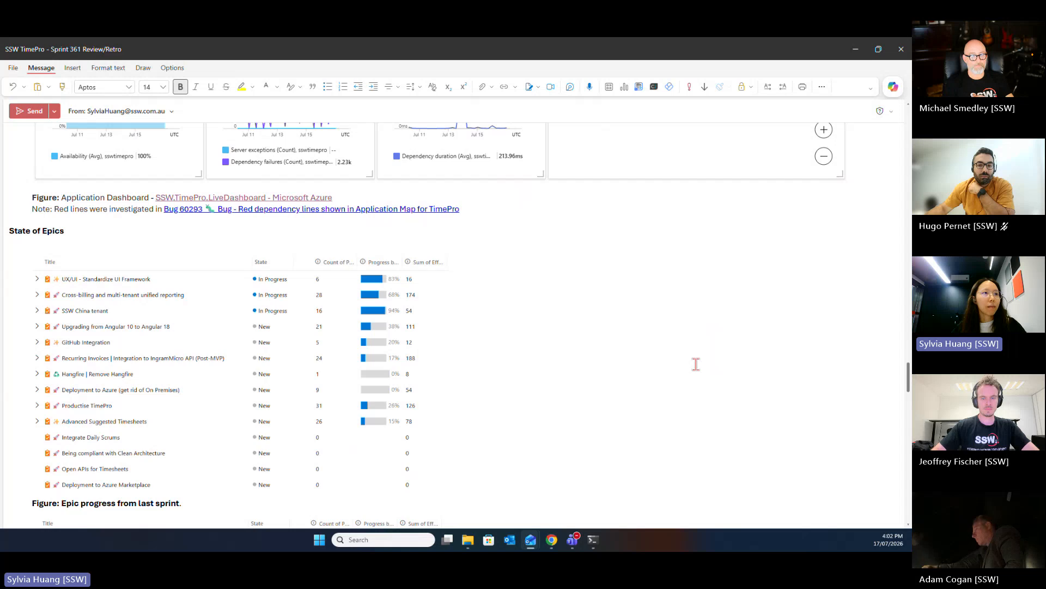
{"action": "scroll", "coordinate": [696, 364], "scroll_direction": "down", "scroll_amount": 2}
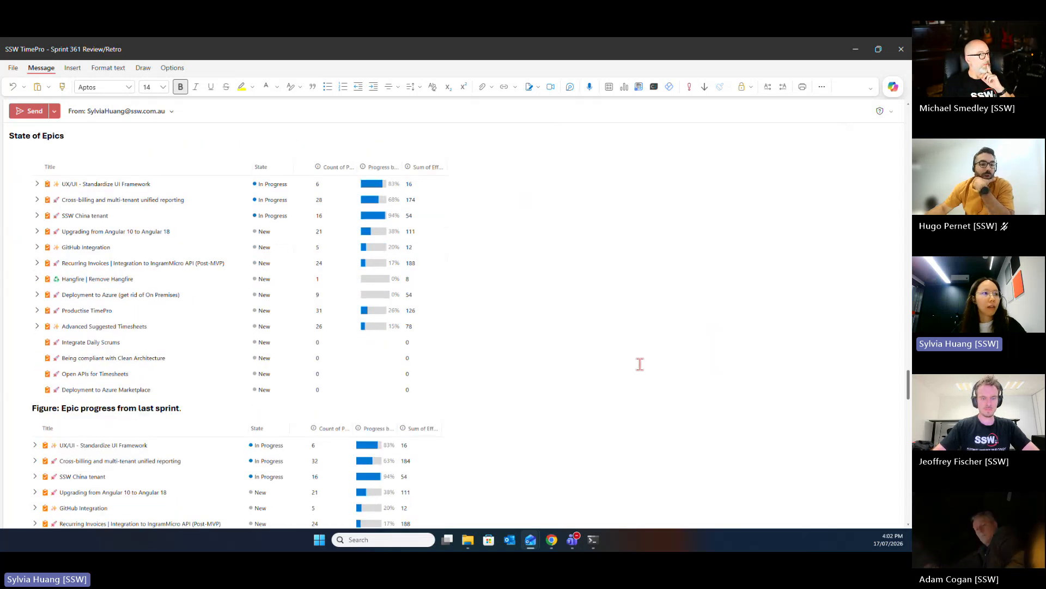
{"action": "scroll", "coordinate": [472, 355], "scroll_direction": "down", "scroll_amount": 1}
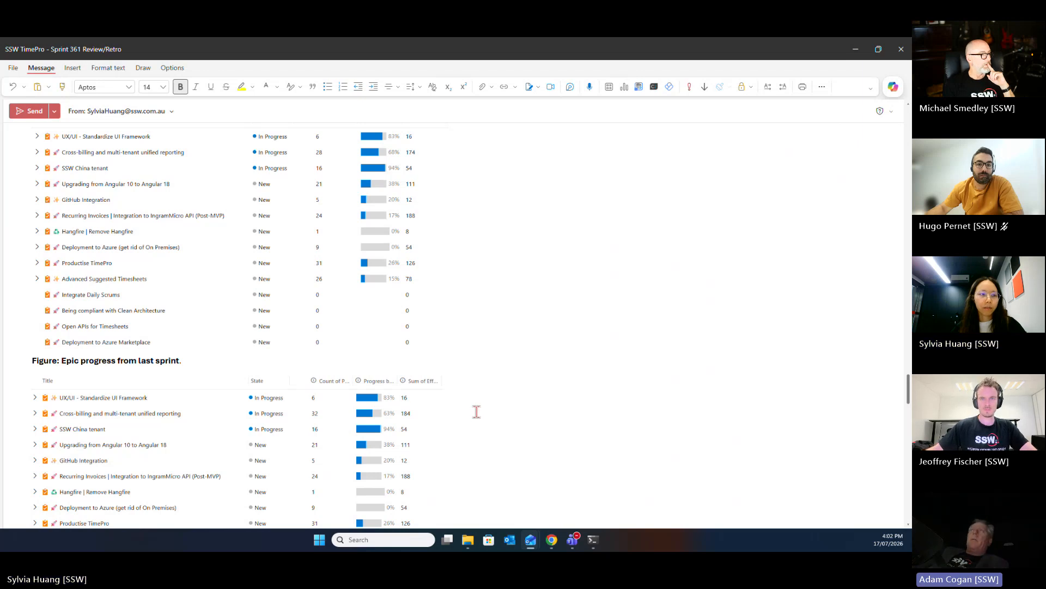
{"action": "scroll", "coordinate": [577, 376], "scroll_direction": "up", "scroll_amount": 2}
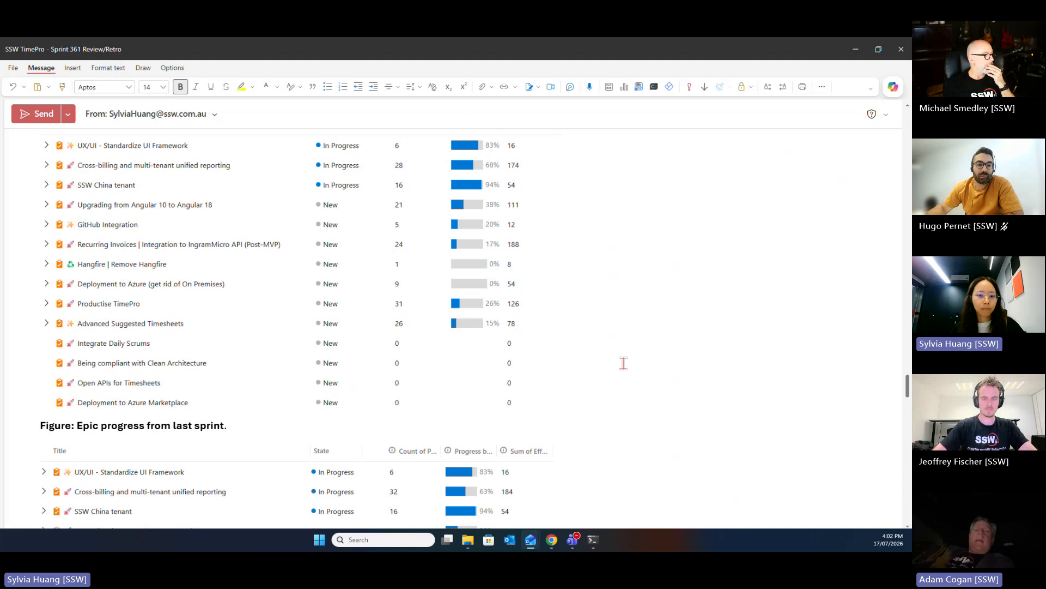
{"action": "scroll", "coordinate": [623, 362], "scroll_direction": "down", "scroll_amount": 1}
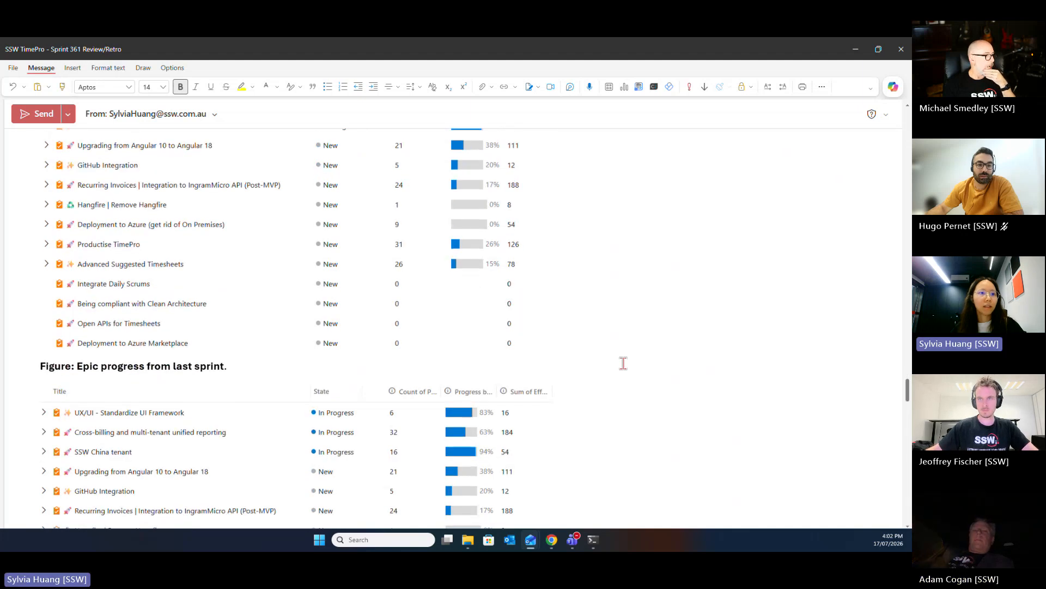
{"action": "scroll", "coordinate": [624, 363], "scroll_direction": "down", "scroll_amount": 2}
{"action": "scroll", "coordinate": [623, 363], "scroll_direction": "down", "scroll_amount": 1}
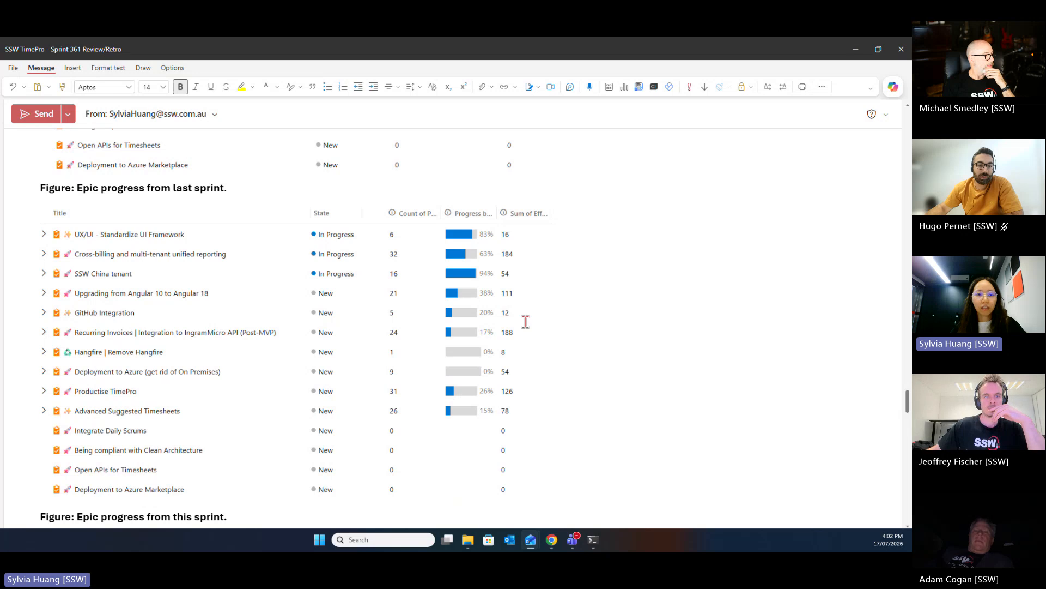
{"action": "scroll", "coordinate": [539, 324], "scroll_direction": "down", "scroll_amount": 1}
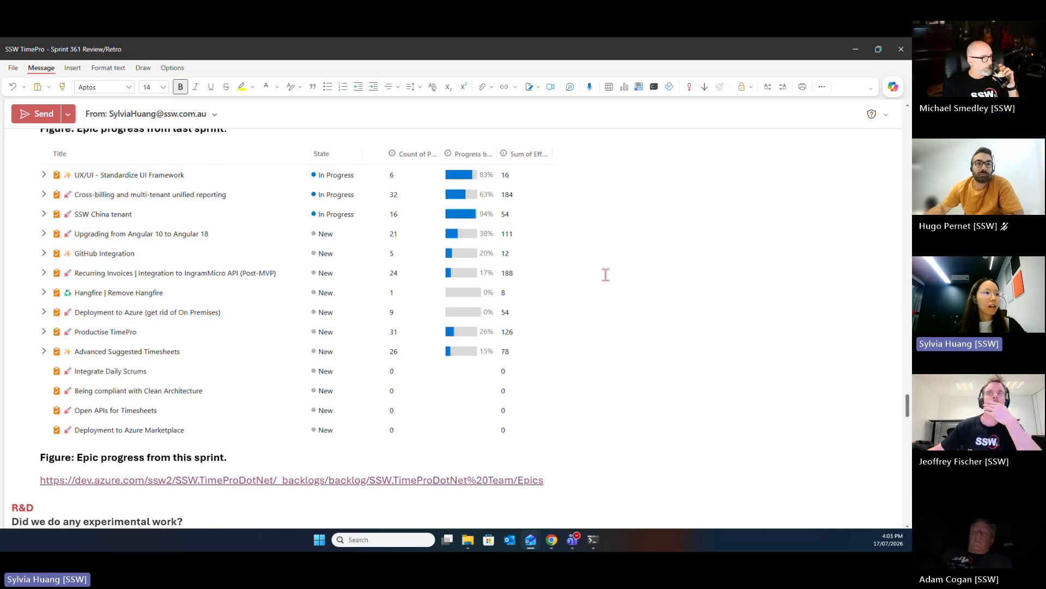
Examine the email's R&D section, the AI tools used by the team and the Claude Stats meeting summary
{"action": "scroll", "coordinate": [616, 277], "scroll_direction": "down", "scroll_amount": 2}
{"action": "scroll", "coordinate": [628, 281], "scroll_direction": "down", "scroll_amount": 8}
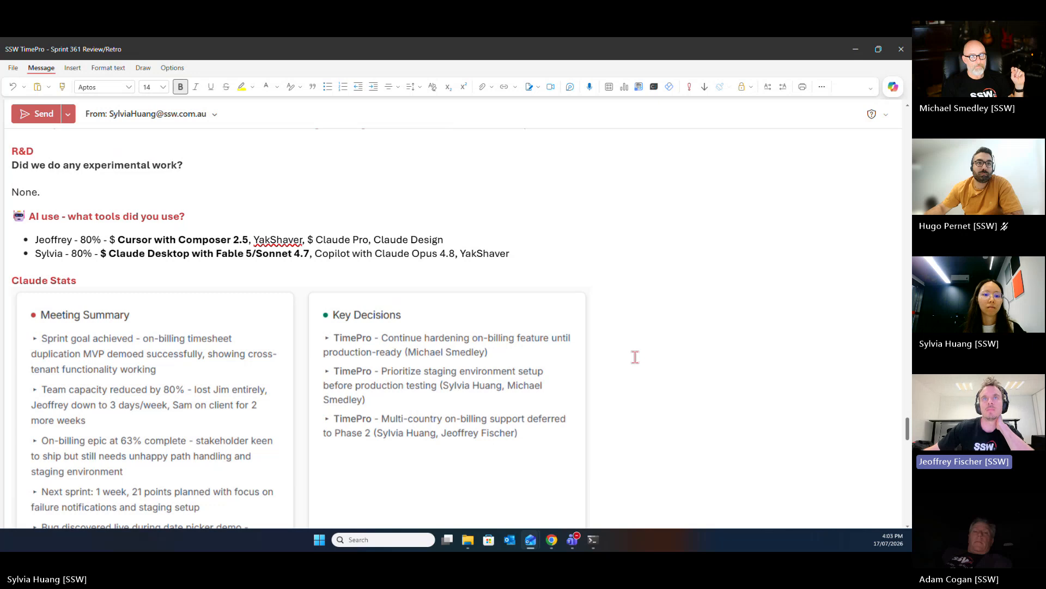
{"action": "scroll", "coordinate": [635, 357], "scroll_direction": "down", "scroll_amount": 1}
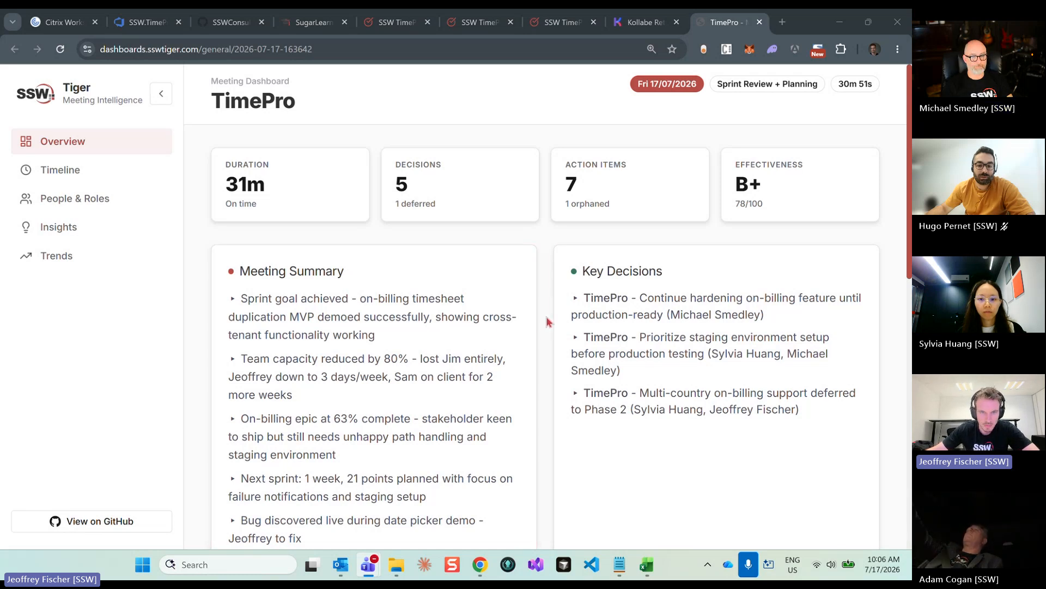
Open the Timeline view of the TimePro meeting dashboard and examine the speaker timeline and the rated meeting segments
{"action": "left_click", "coordinate": [66, 175]}
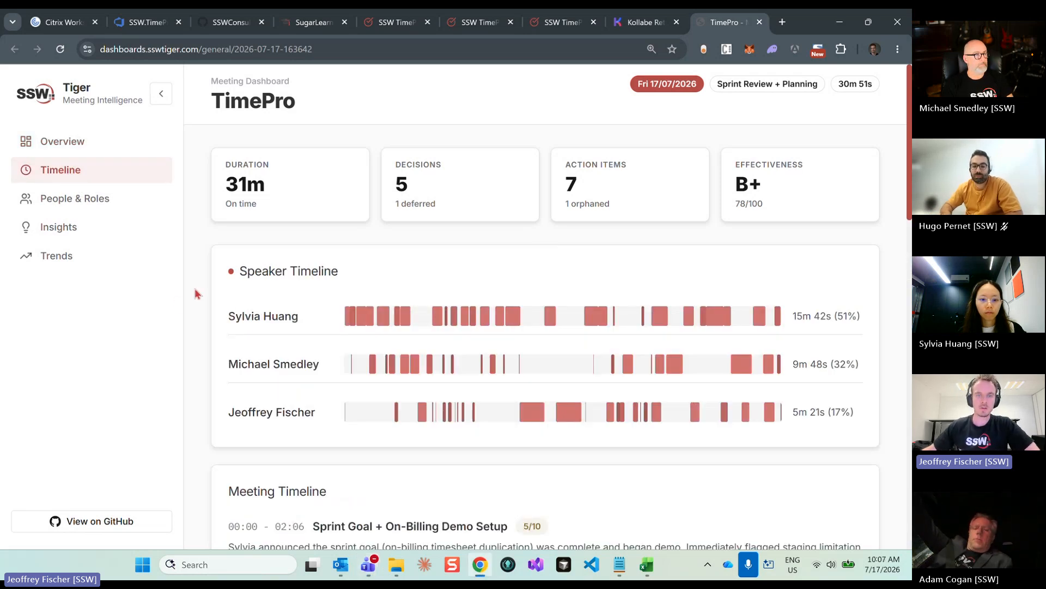
{"action": "scroll", "coordinate": [202, 303], "scroll_direction": "down", "scroll_amount": 1}
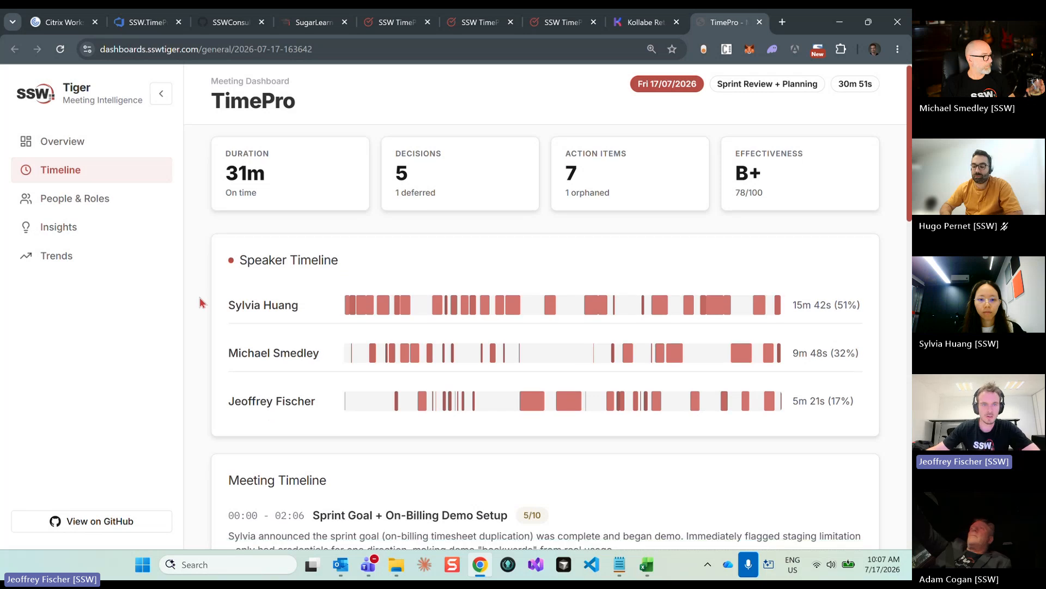
{"action": "scroll", "coordinate": [200, 304], "scroll_direction": "down", "scroll_amount": 3}
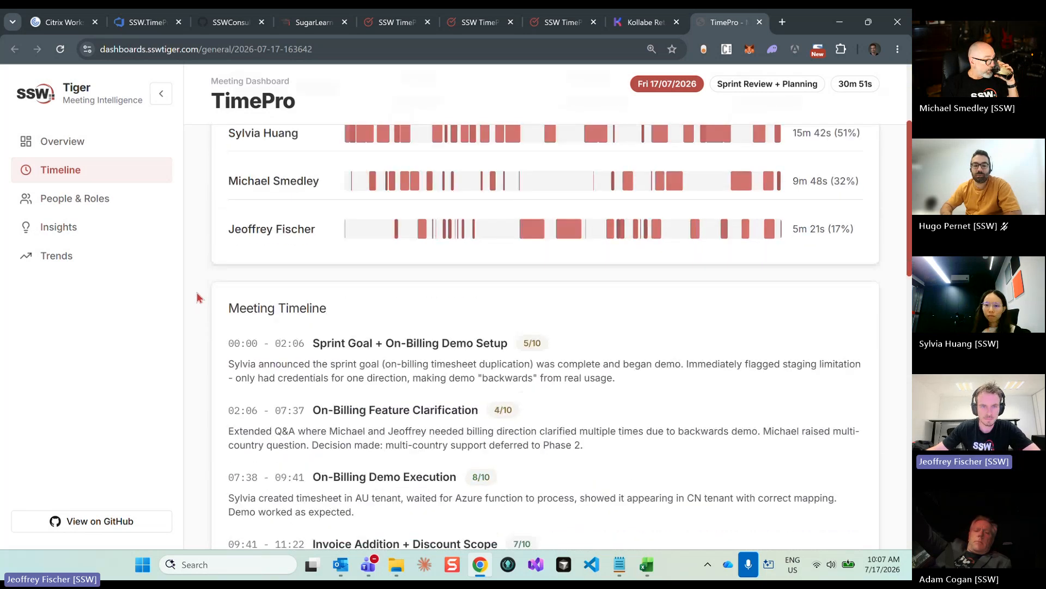
{"action": "scroll", "coordinate": [198, 298], "scroll_direction": "down", "scroll_amount": 2}
{"action": "scroll", "coordinate": [197, 297], "scroll_direction": "up", "scroll_amount": 5}
Open the People & Roles view and examine the team dynamics, power dynamics and the first participants' strengths and feedback
{"action": "left_click", "coordinate": [109, 210]}
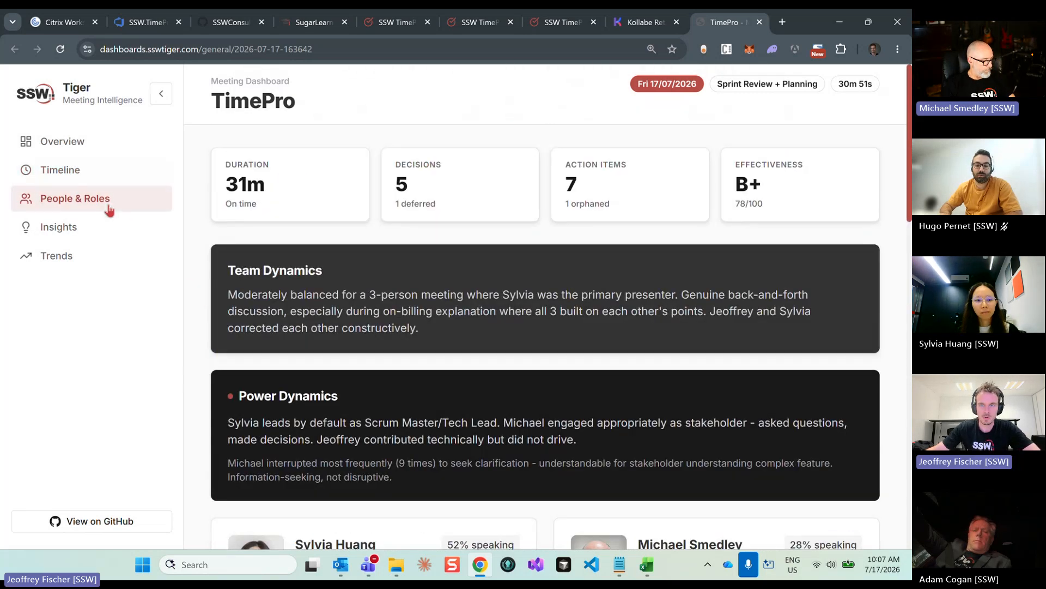
{"action": "scroll", "coordinate": [190, 281], "scroll_direction": "down", "scroll_amount": 2}
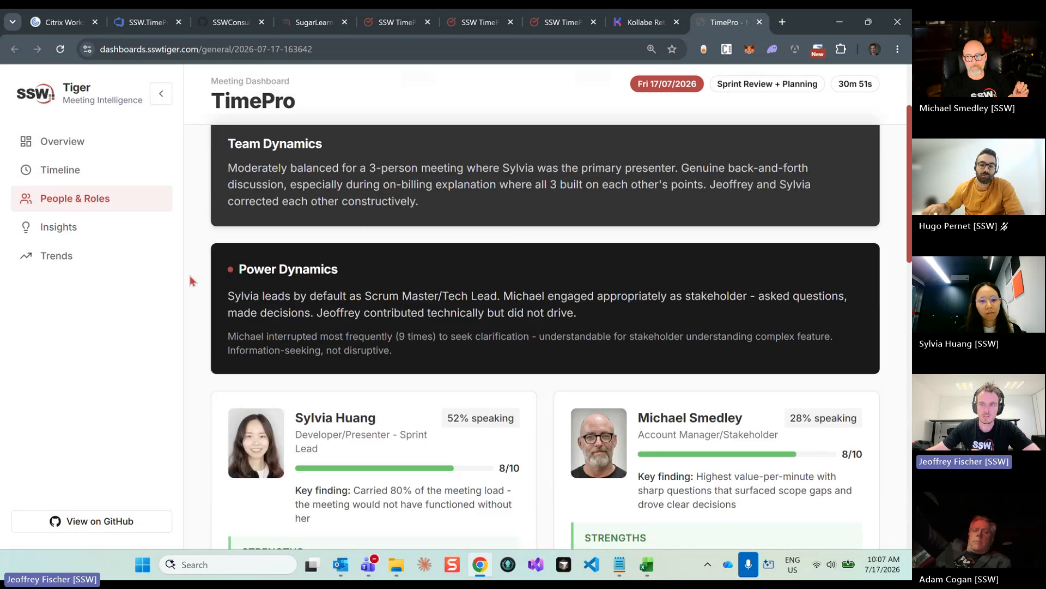
{"action": "scroll", "coordinate": [190, 281], "scroll_direction": "down", "scroll_amount": 4}
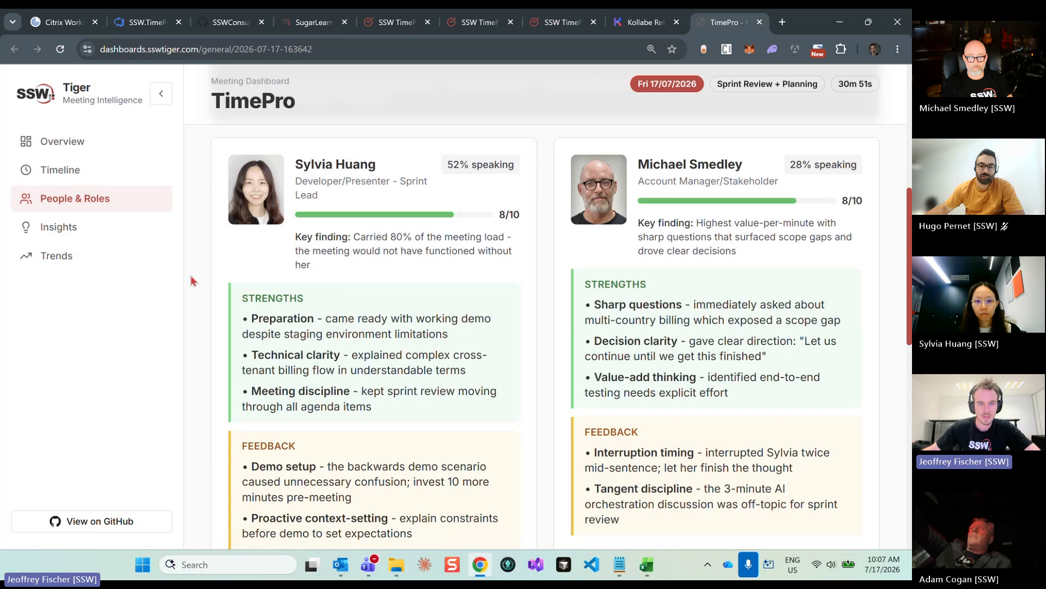
{"action": "scroll", "coordinate": [192, 280], "scroll_direction": "down", "scroll_amount": 5}
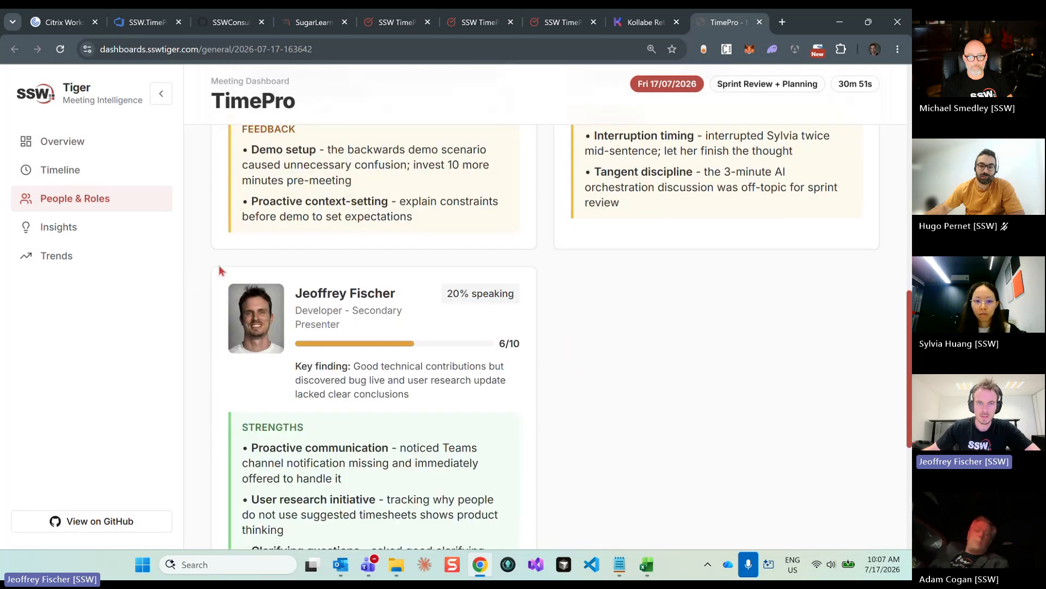
Examine the secondary presenter's strengths and feedback, highlighting the Professionalism remark, and return to the start of the view
{"action": "scroll", "coordinate": [220, 271], "scroll_direction": "up", "scroll_amount": 2}
{"action": "scroll", "coordinate": [220, 271], "scroll_direction": "down", "scroll_amount": 5}
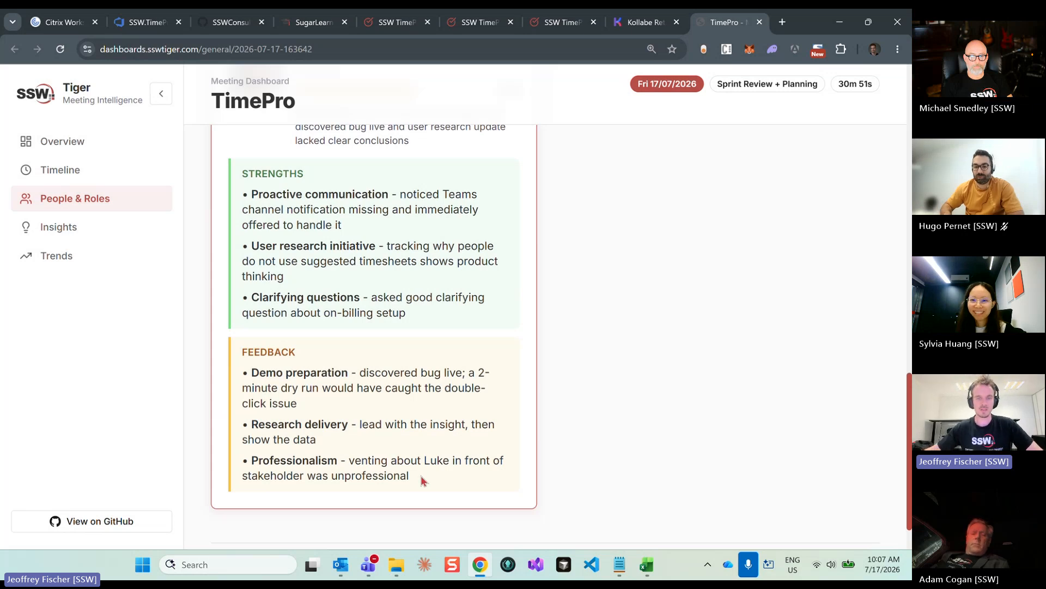
{"action": "left_click_drag", "start_coordinate": [421, 475], "coordinate": [339, 460]}
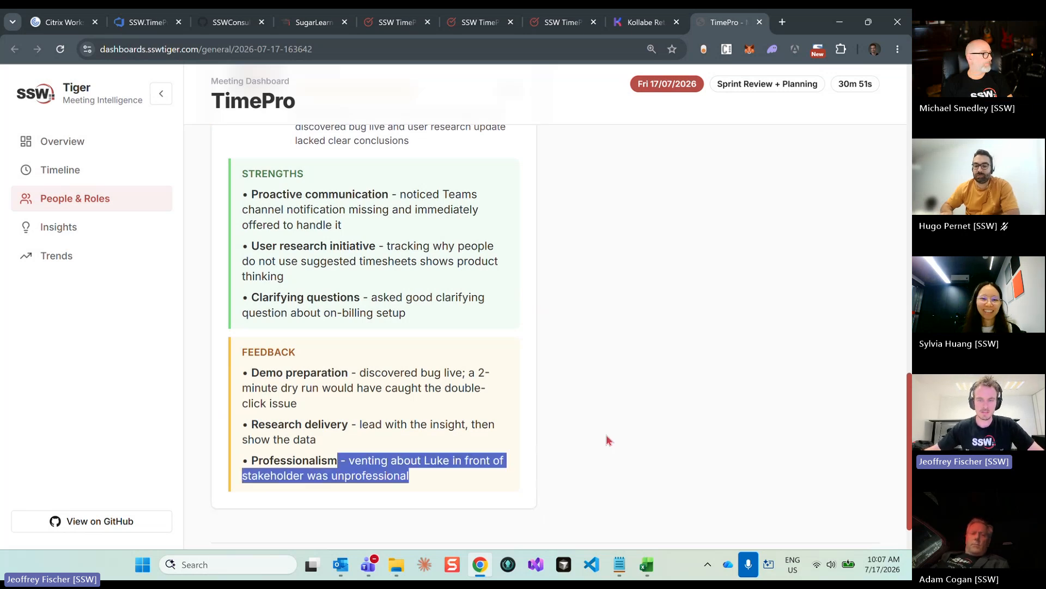
{"action": "left_click", "coordinate": [577, 374]}
{"action": "scroll", "coordinate": [576, 409], "scroll_direction": "up", "scroll_amount": 15}
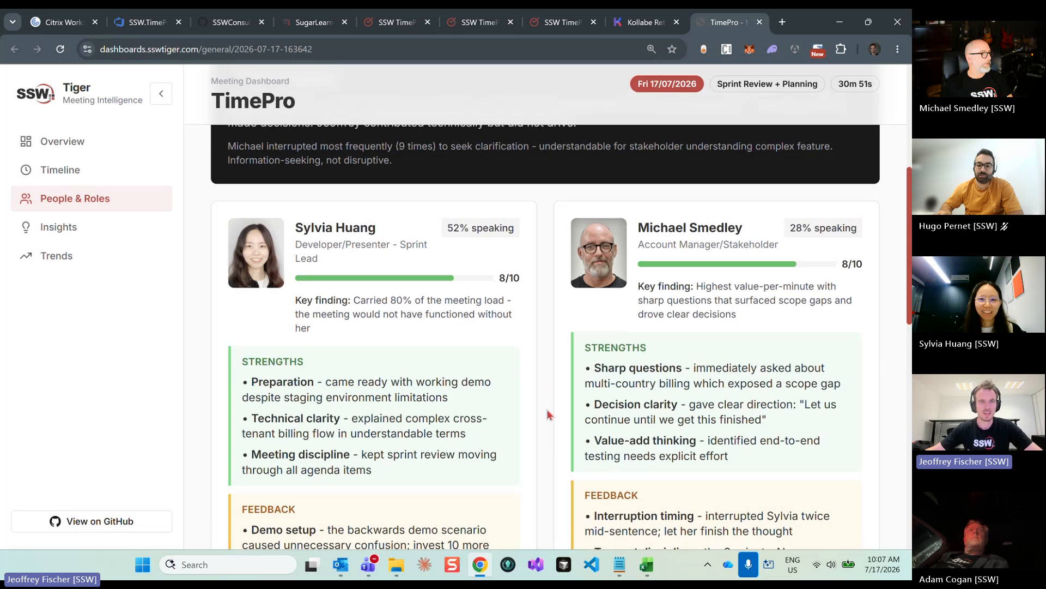
{"action": "scroll", "coordinate": [547, 414], "scroll_direction": "up", "scroll_amount": 5}
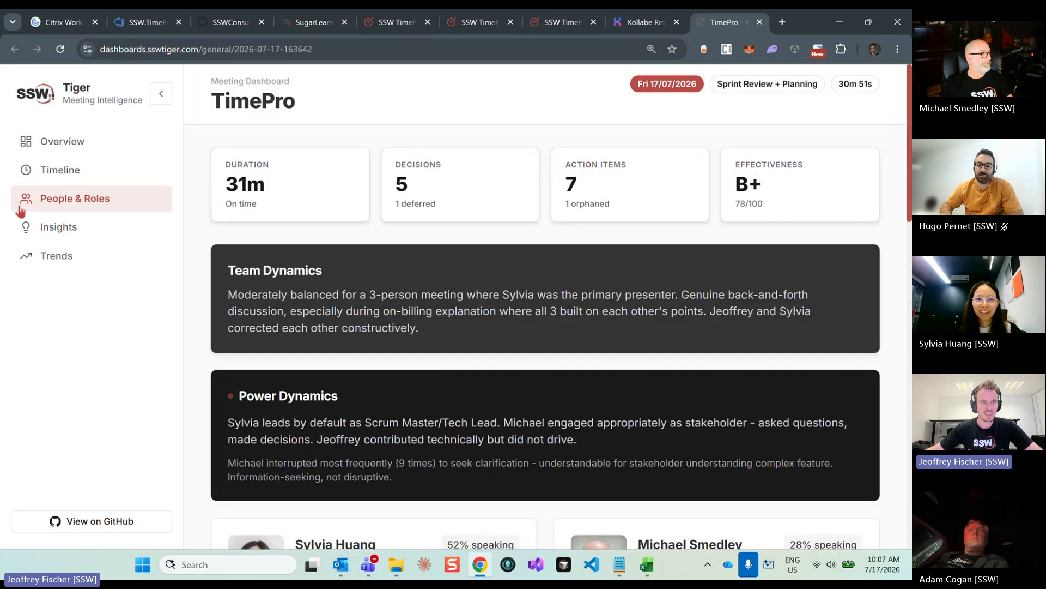
Open the dashboard's Insights view and examine the Team Health X-Ray and the Elephants in the Room section
{"action": "left_click", "coordinate": [71, 227]}
{"action": "scroll", "coordinate": [491, 411], "scroll_direction": "down", "scroll_amount": 2}
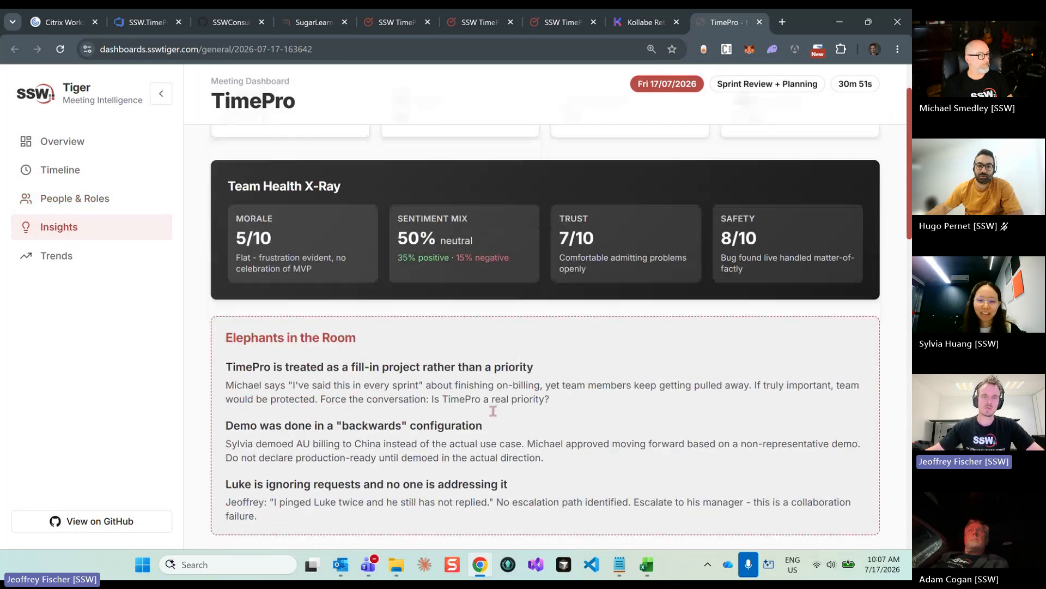
{"action": "scroll", "coordinate": [493, 411], "scroll_direction": "down", "scroll_amount": 1}
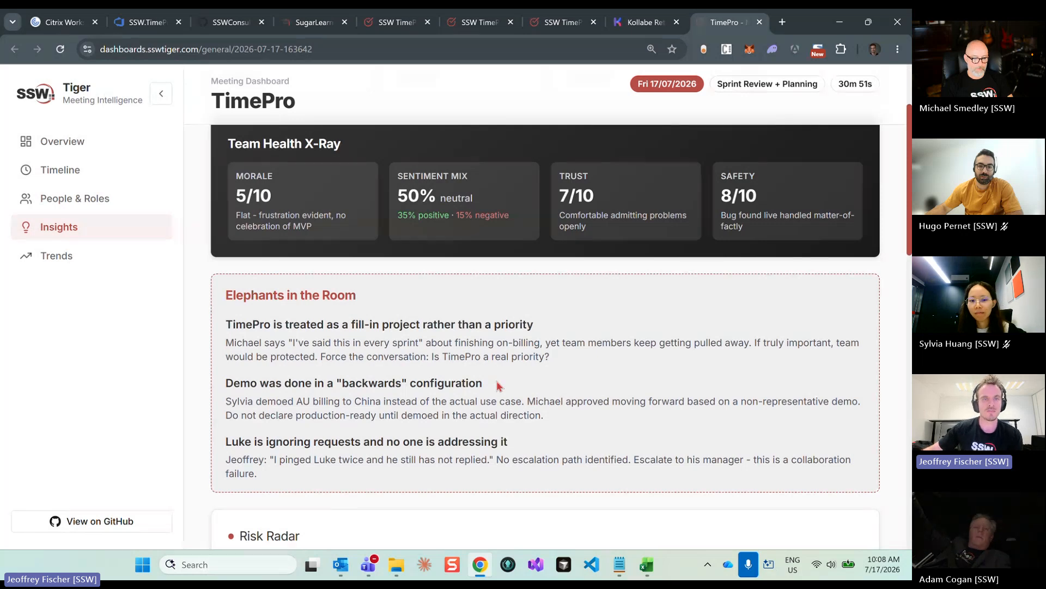
{"action": "scroll", "coordinate": [635, 343], "scroll_direction": "up", "scroll_amount": 3}
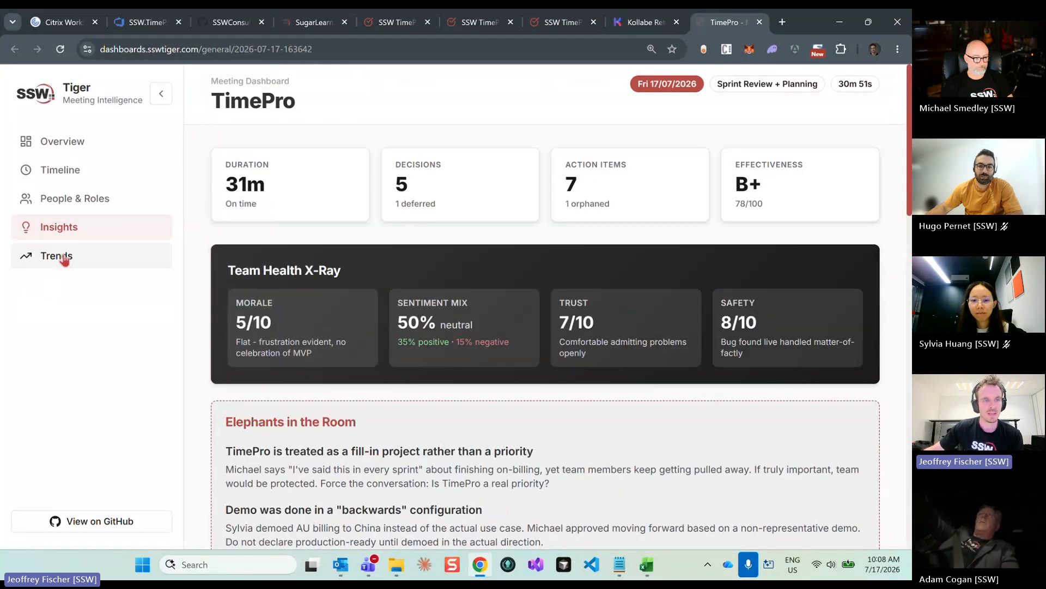
Examine the Trends view's Accountability Audit and Recurring Issues, and return to the dashboard's Overview
{"action": "left_click", "coordinate": [65, 260]}
{"action": "scroll", "coordinate": [334, 338], "scroll_direction": "down", "scroll_amount": 1}
{"action": "scroll", "coordinate": [334, 338], "scroll_direction": "down", "scroll_amount": 3}
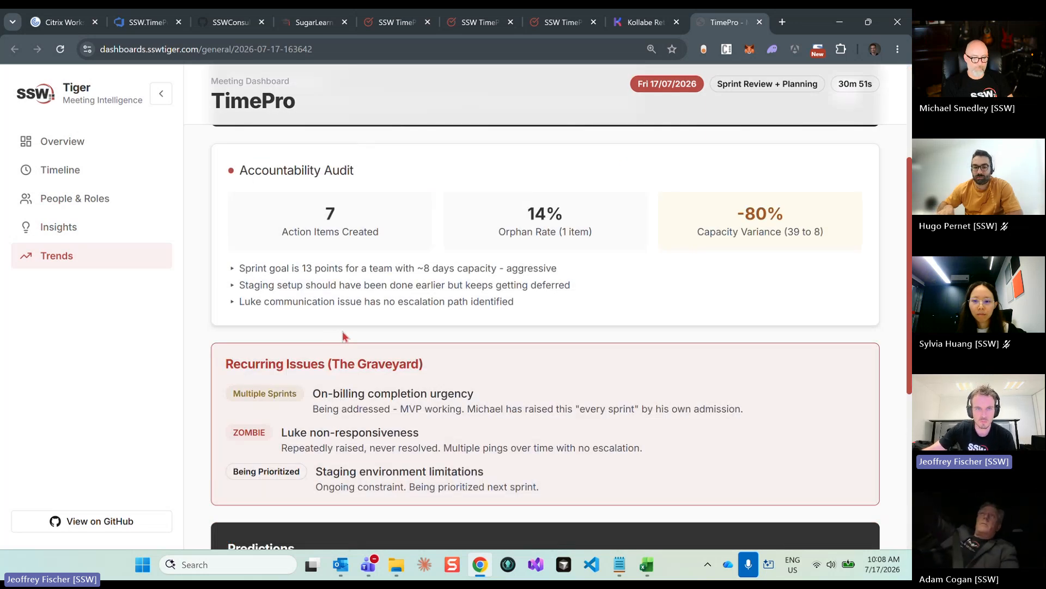
{"action": "scroll", "coordinate": [343, 336], "scroll_direction": "up", "scroll_amount": 3}
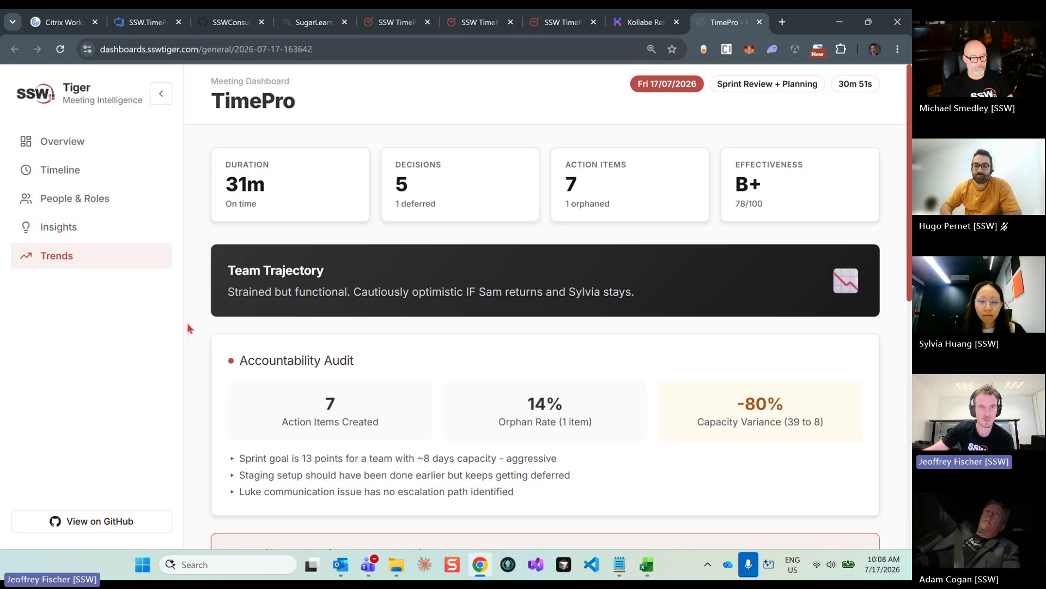
{"action": "left_click", "coordinate": [92, 144]}
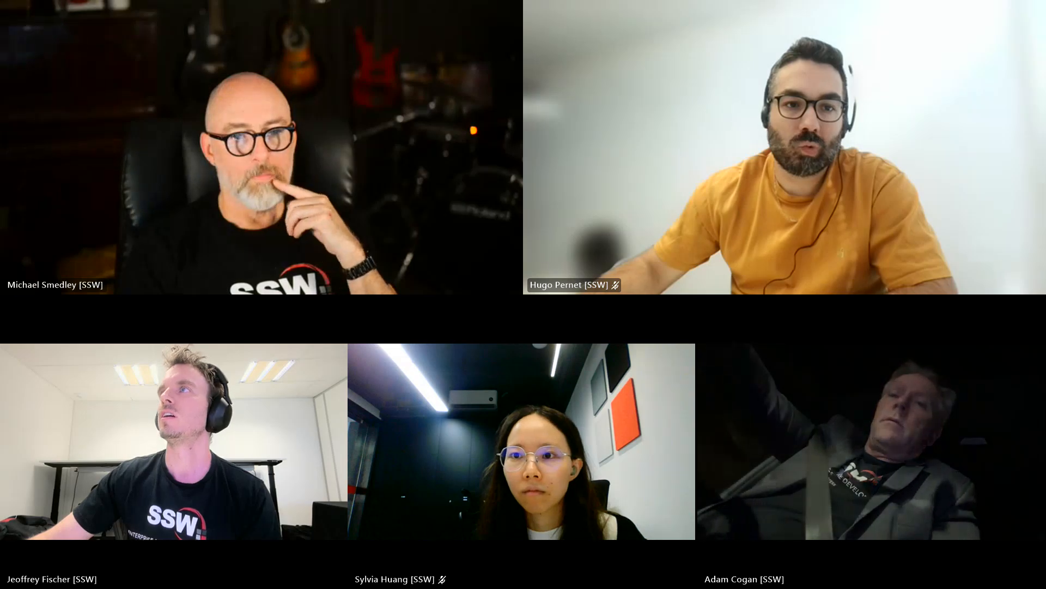
Return to the Sprint 361 email draft and insert a green check mark emoji before 'Claude overview from' in the Claude Stats figure caption
{"action": "scroll", "coordinate": [565, 304], "scroll_direction": "down", "scroll_amount": 3}
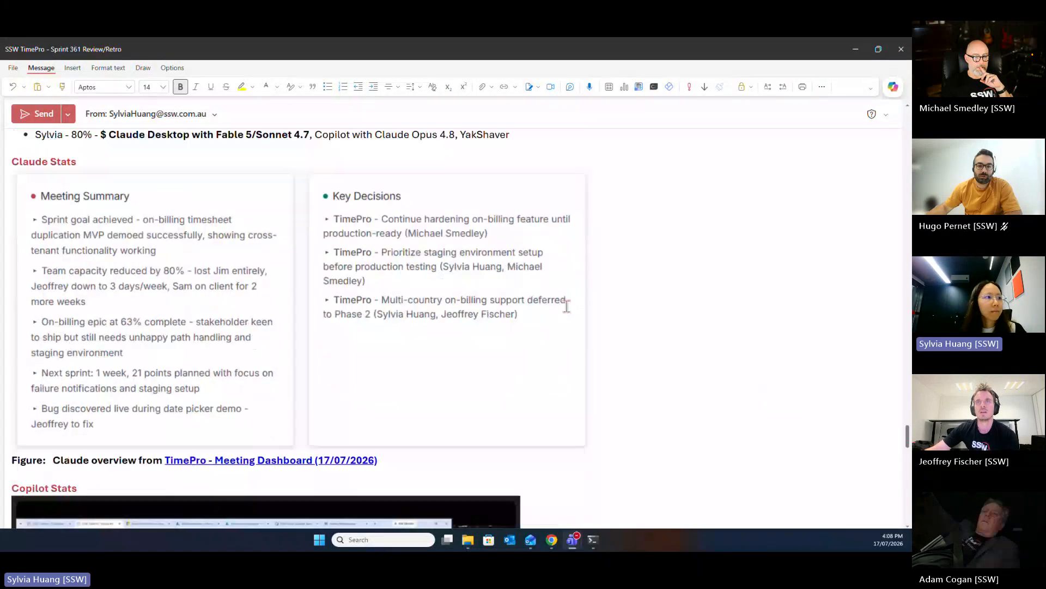
{"action": "scroll", "coordinate": [599, 319], "scroll_direction": "down", "scroll_amount": 4}
{"action": "scroll", "coordinate": [82, 355], "scroll_direction": "up", "scroll_amount": 2}
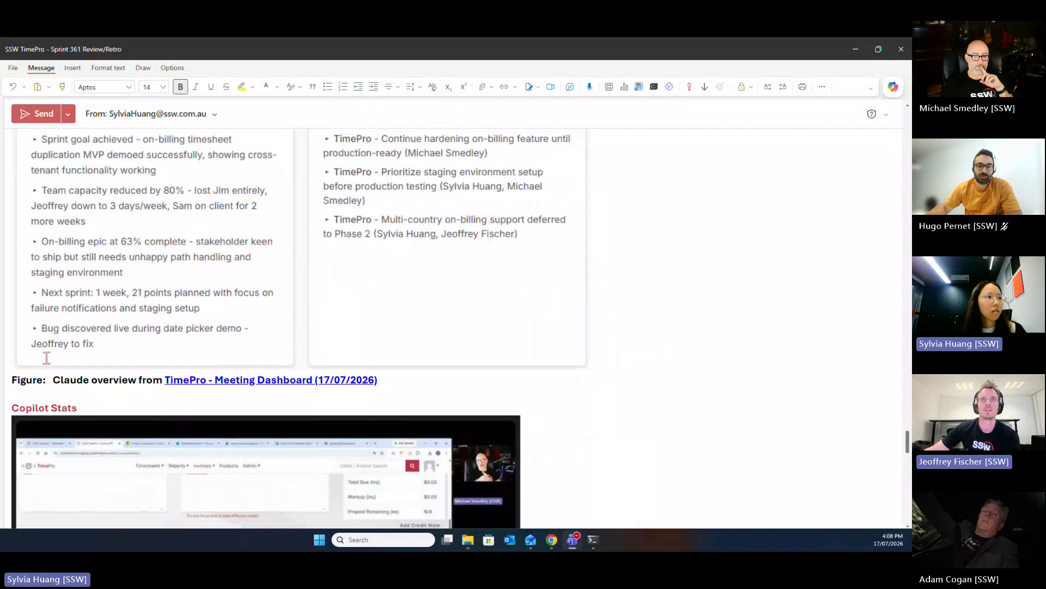
{"action": "scroll", "coordinate": [52, 403], "scroll_direction": "up", "scroll_amount": 3}
{"action": "left_click", "coordinate": [51, 402]}
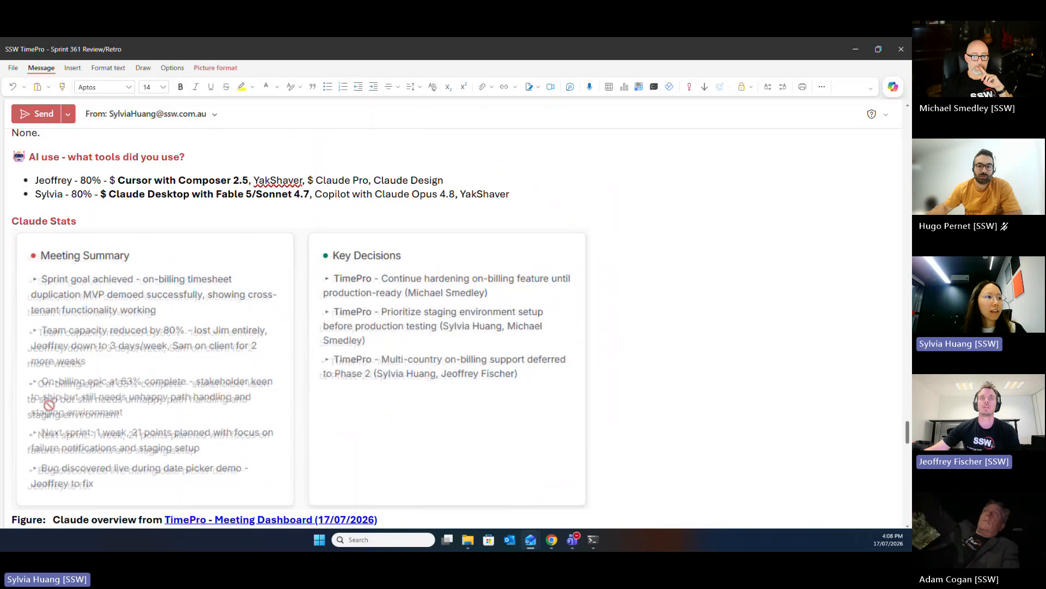
{"action": "scroll", "coordinate": [69, 515], "scroll_direction": "down", "scroll_amount": 2}
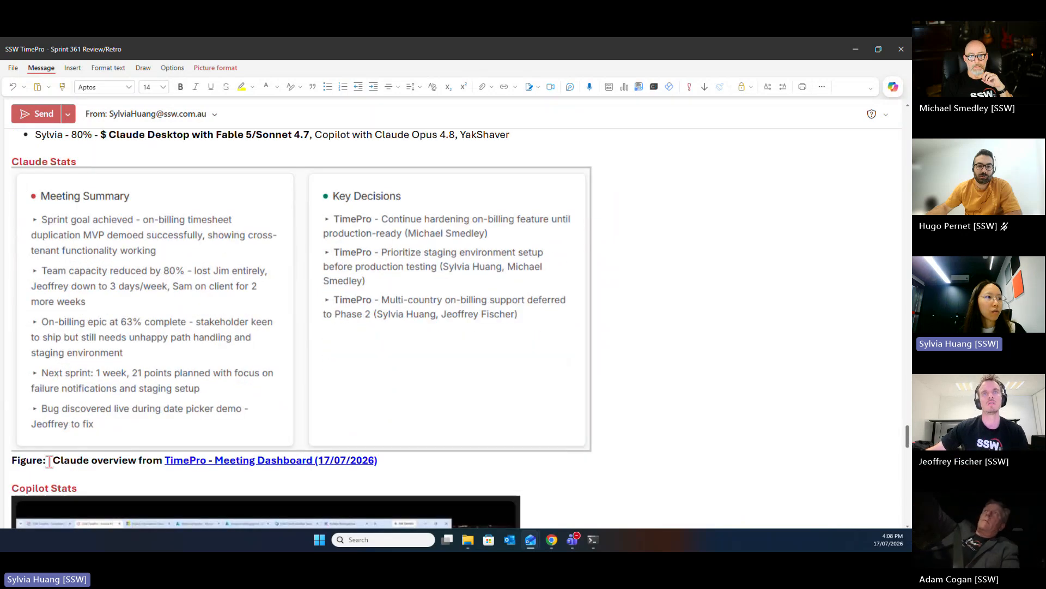
{"action": "left_click", "coordinate": [53, 461]}
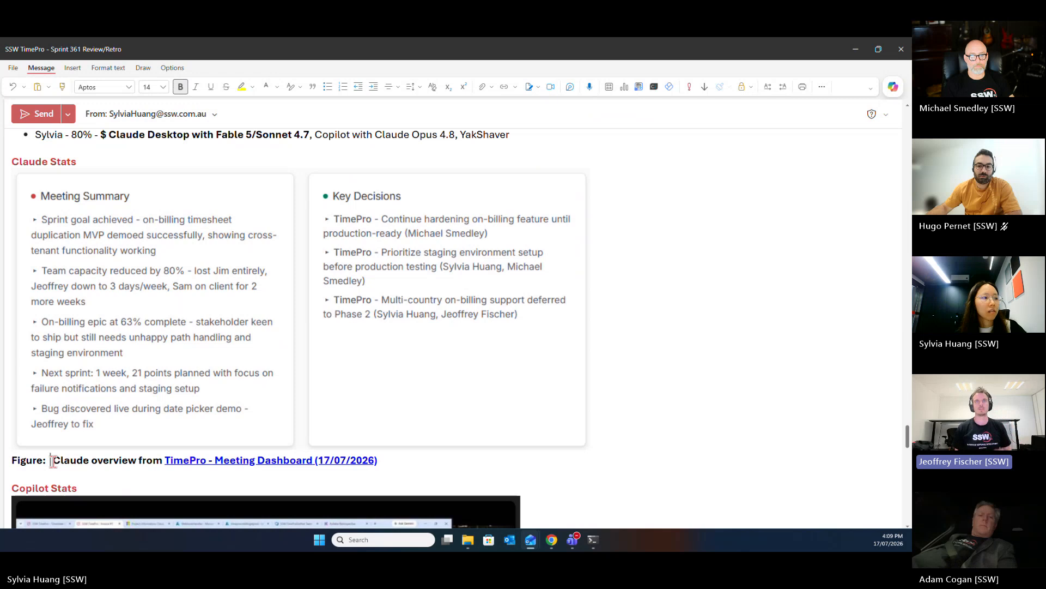
{"action": "key", "text": "super+period"}
{"action": "key", "text": "Right"}
{"action": "key", "text": "Right"}
{"action": "key", "text": "Return"}
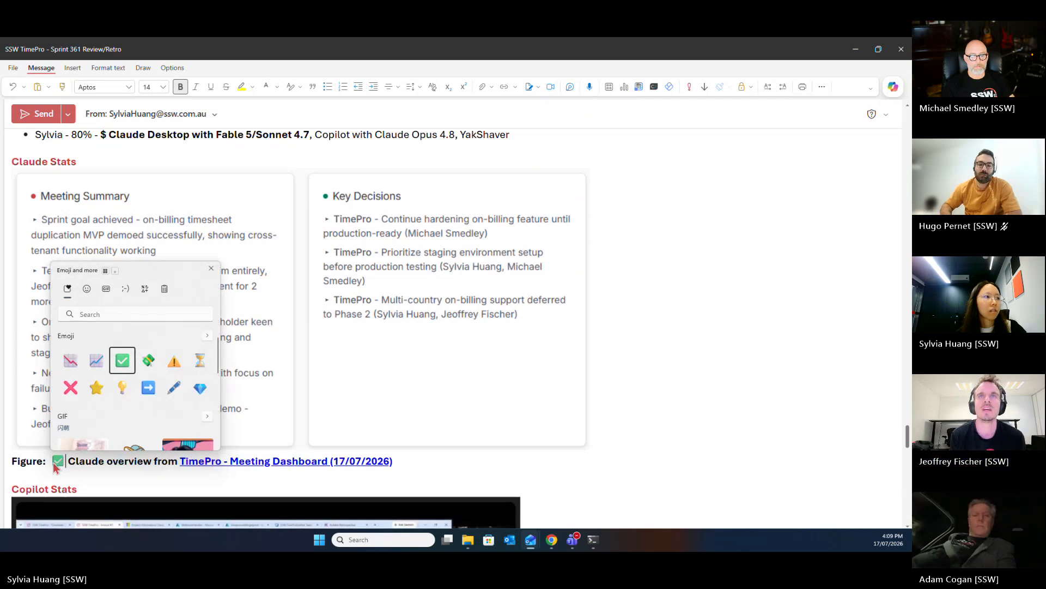
Examine the Copilot Stats section of the draft, covering the speaking summary and Copilot's answer on the main issue completed
{"action": "key", "text": "Escape"}
{"action": "scroll", "coordinate": [627, 463], "scroll_direction": "down", "scroll_amount": 3}
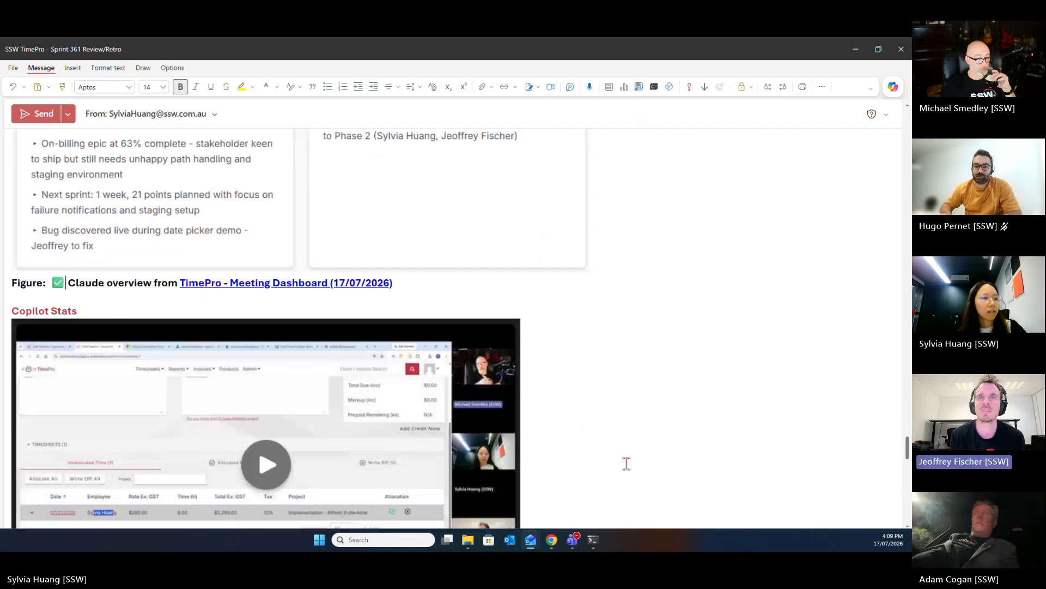
{"action": "scroll", "coordinate": [627, 464], "scroll_direction": "down", "scroll_amount": 2}
{"action": "scroll", "coordinate": [626, 463], "scroll_direction": "down", "scroll_amount": 1}
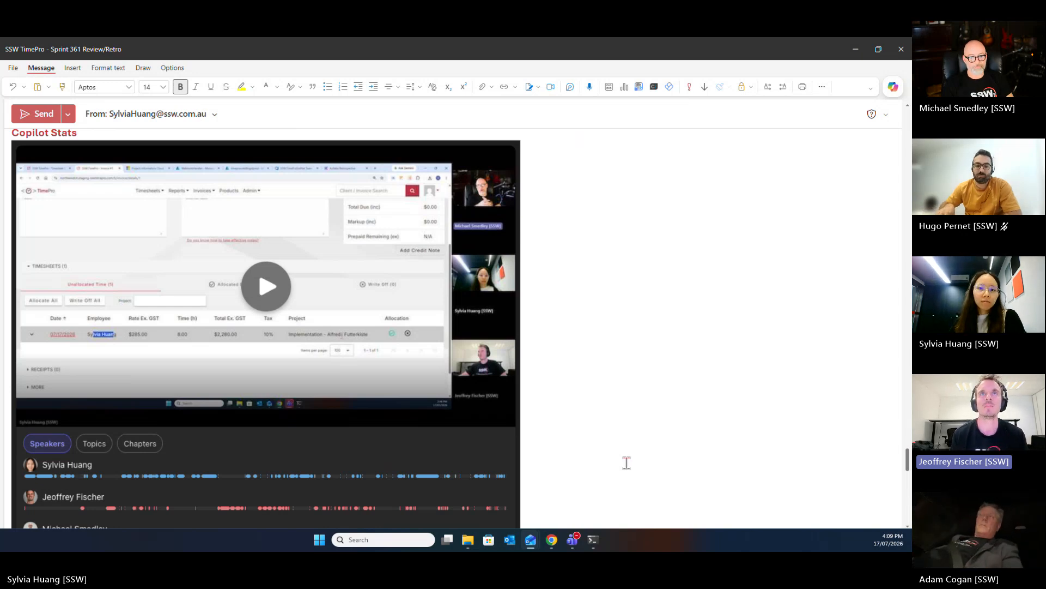
{"action": "scroll", "coordinate": [626, 462], "scroll_direction": "down", "scroll_amount": 1}
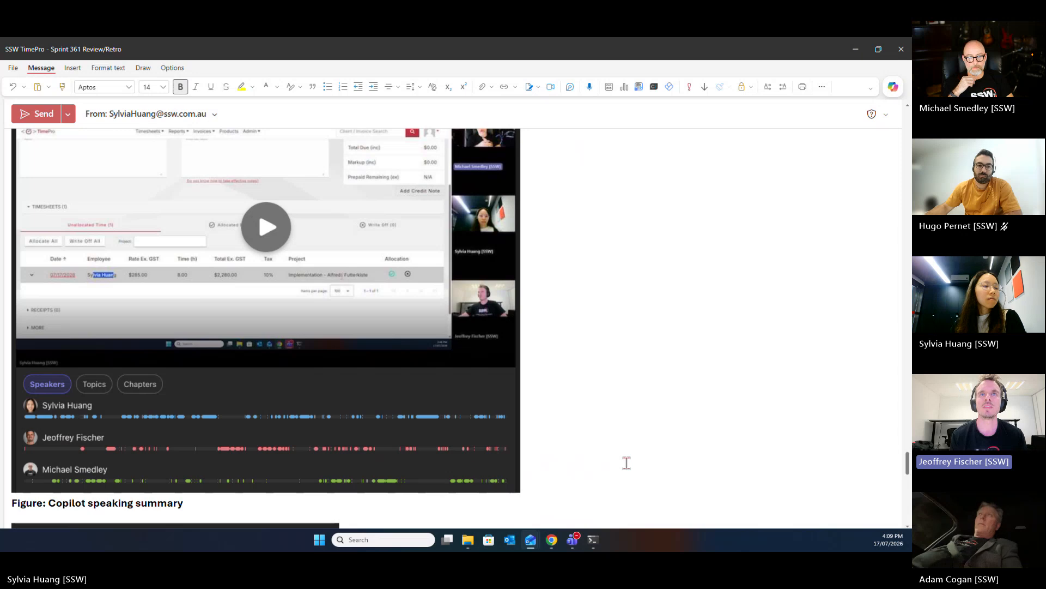
{"action": "scroll", "coordinate": [649, 429], "scroll_direction": "down", "scroll_amount": 2}
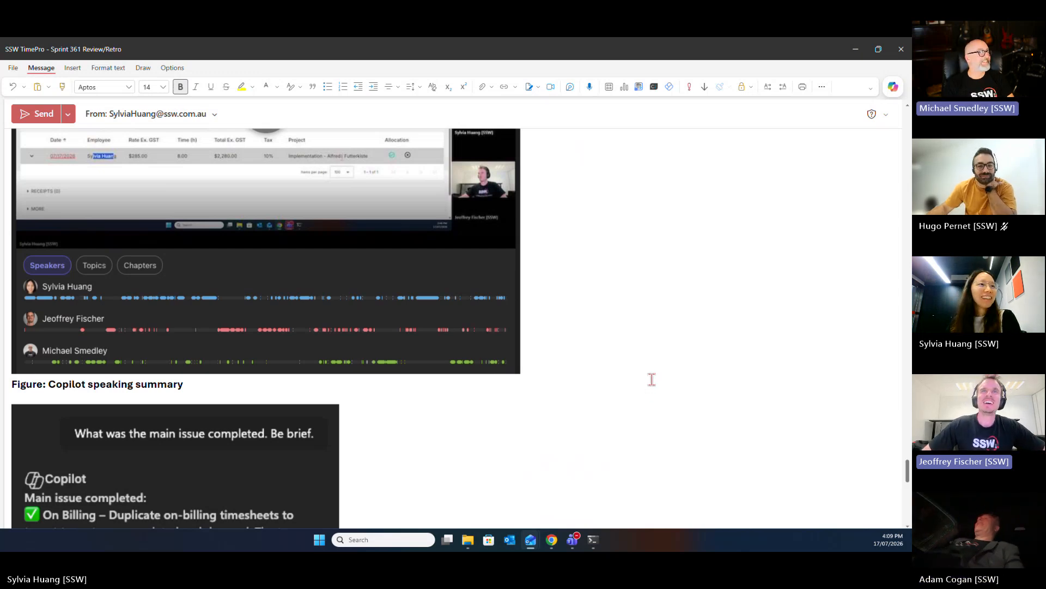
{"action": "scroll", "coordinate": [652, 379], "scroll_direction": "down", "scroll_amount": 3}
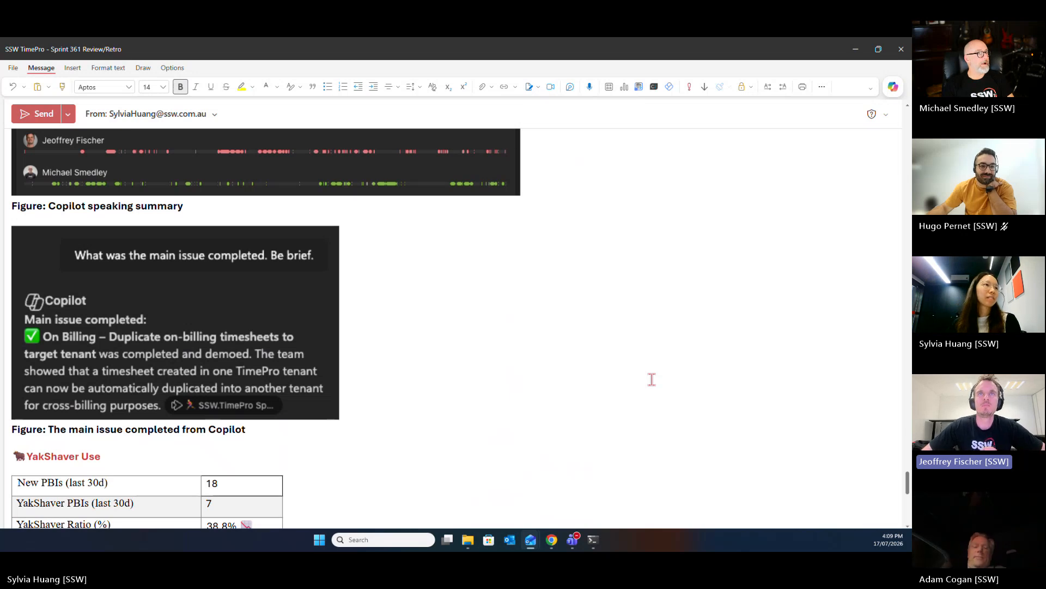
{"action": "scroll", "coordinate": [652, 379], "scroll_direction": "up", "scroll_amount": 2}
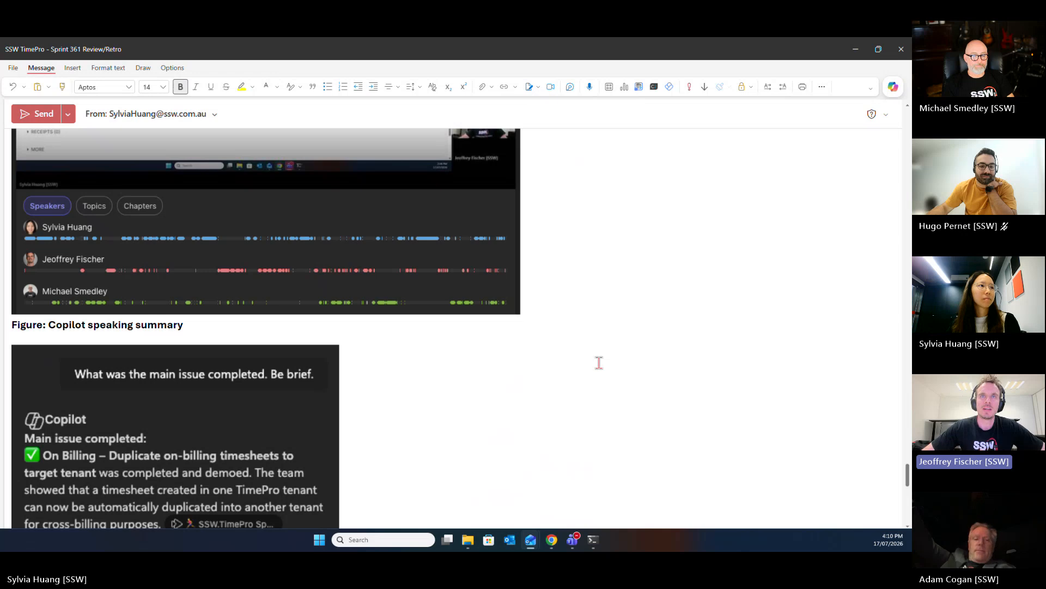
{"action": "scroll", "coordinate": [598, 363], "scroll_direction": "down", "scroll_amount": 2}
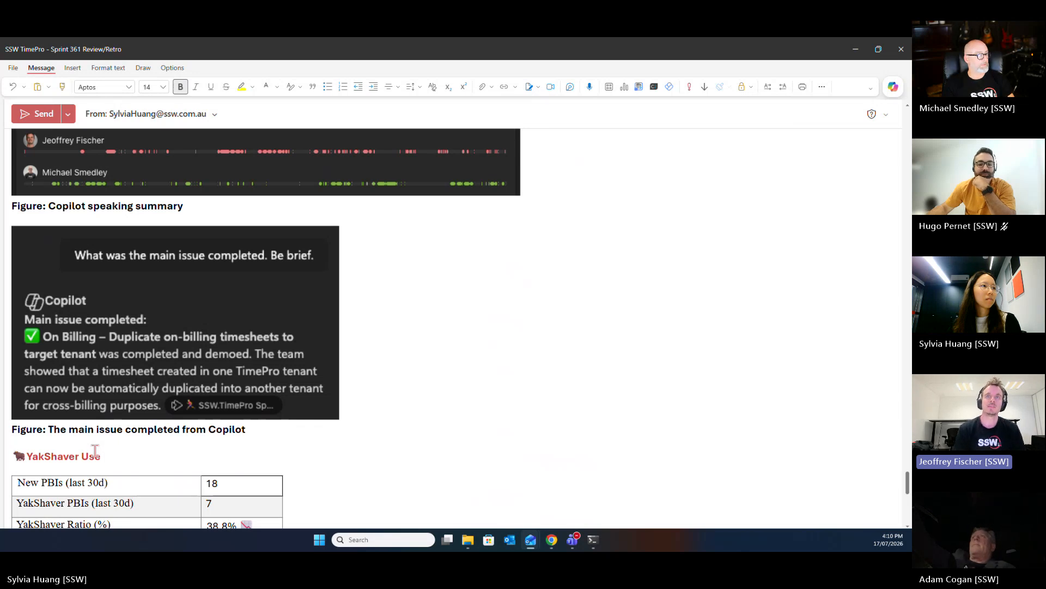
Insert a green check mark emoji before 'The main issue completed from Copilot' in the figure caption
{"action": "left_click", "coordinate": [48, 428]}
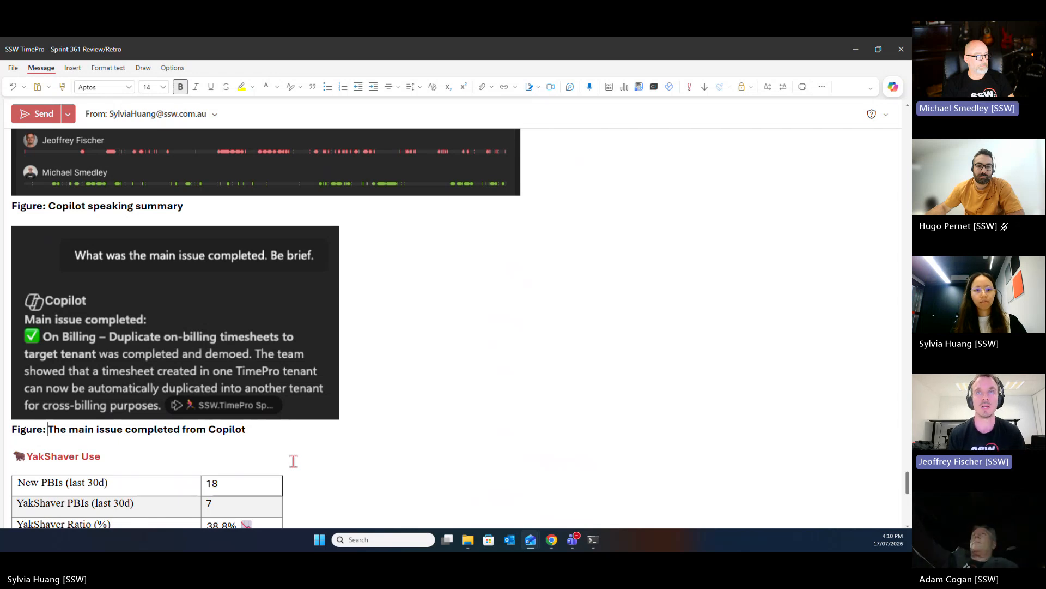
{"action": "key", "text": "super+period"}
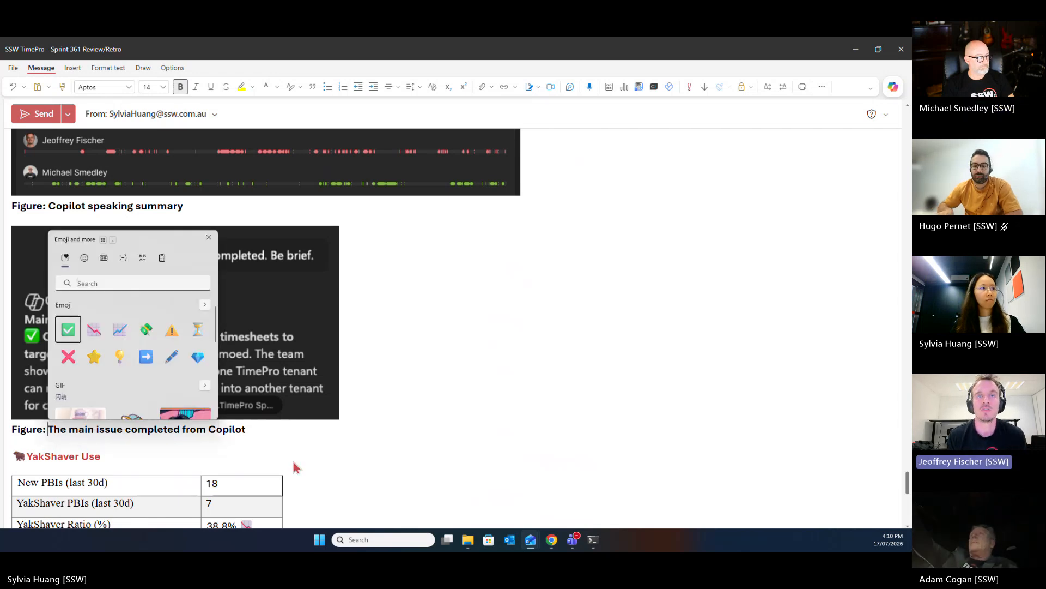
{"action": "key", "text": "Return"}
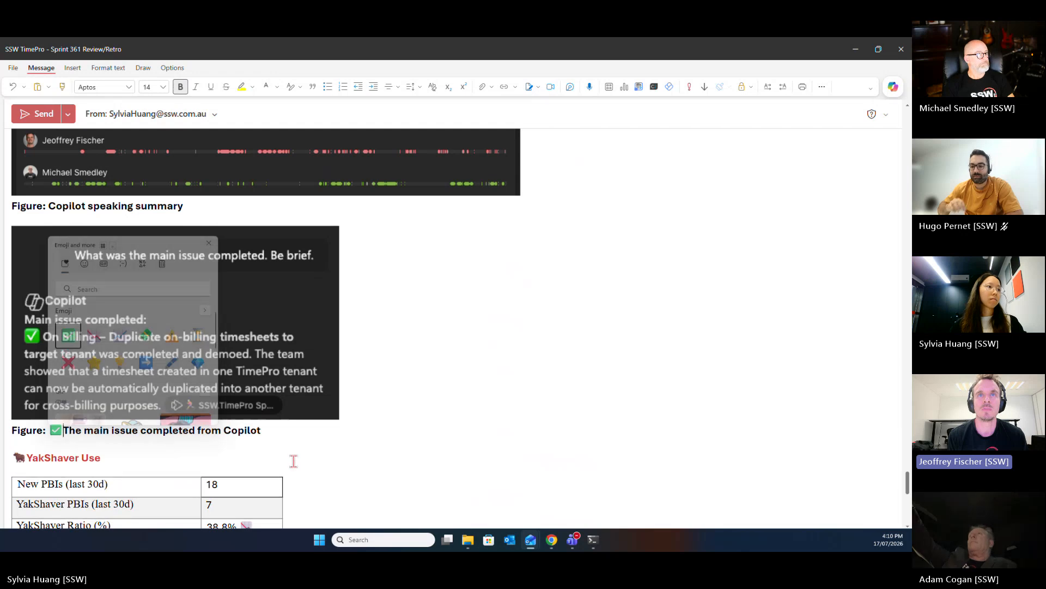
Examine the YakShaver Use table and the Sprint Retrospective results at the end of the Sprint 361 draft
{"action": "scroll", "coordinate": [474, 430], "scroll_direction": "down", "scroll_amount": 4}
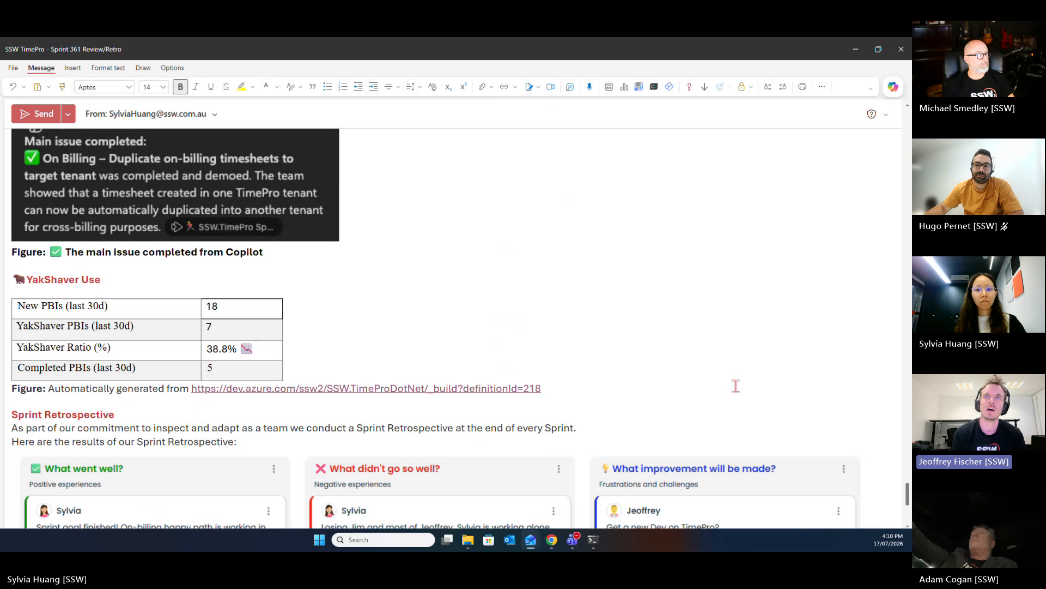
{"action": "scroll", "coordinate": [736, 386], "scroll_direction": "down", "scroll_amount": 2}
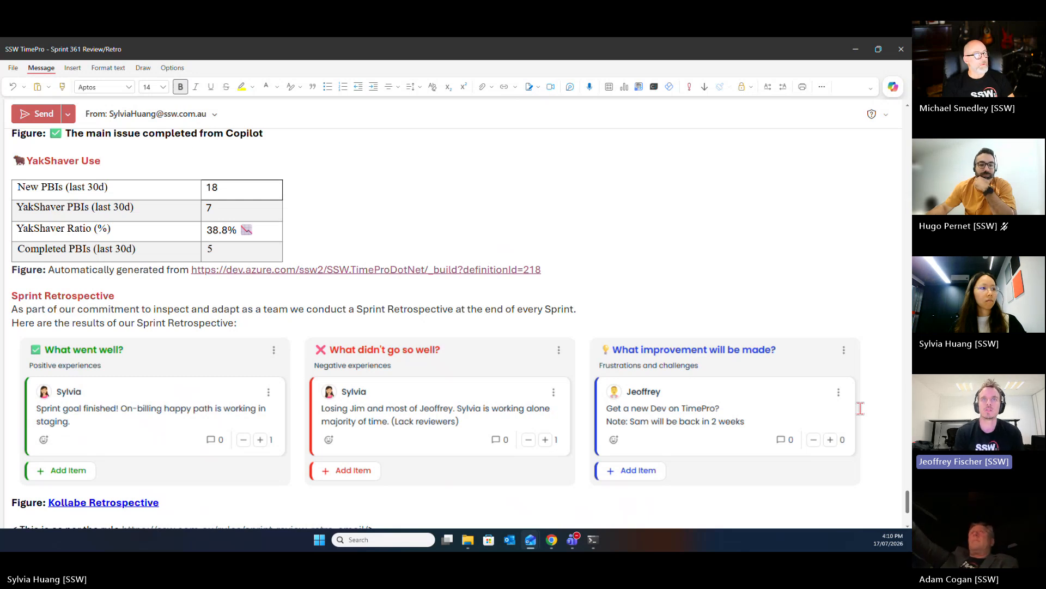
{"action": "scroll", "coordinate": [860, 408], "scroll_direction": "down", "scroll_amount": 1}
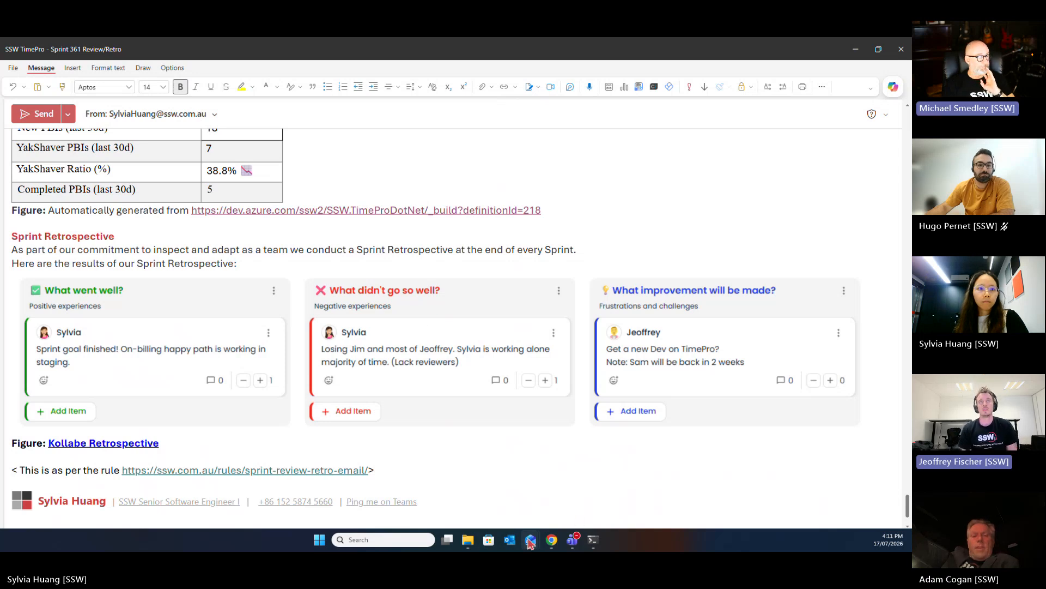
Switch to the SSW TimePro - Sprint 362 Forecast email draft and examine its sprint goals, details table and Sprint Backlog table
{"action": "mouse_move", "coordinate": [529, 541]}
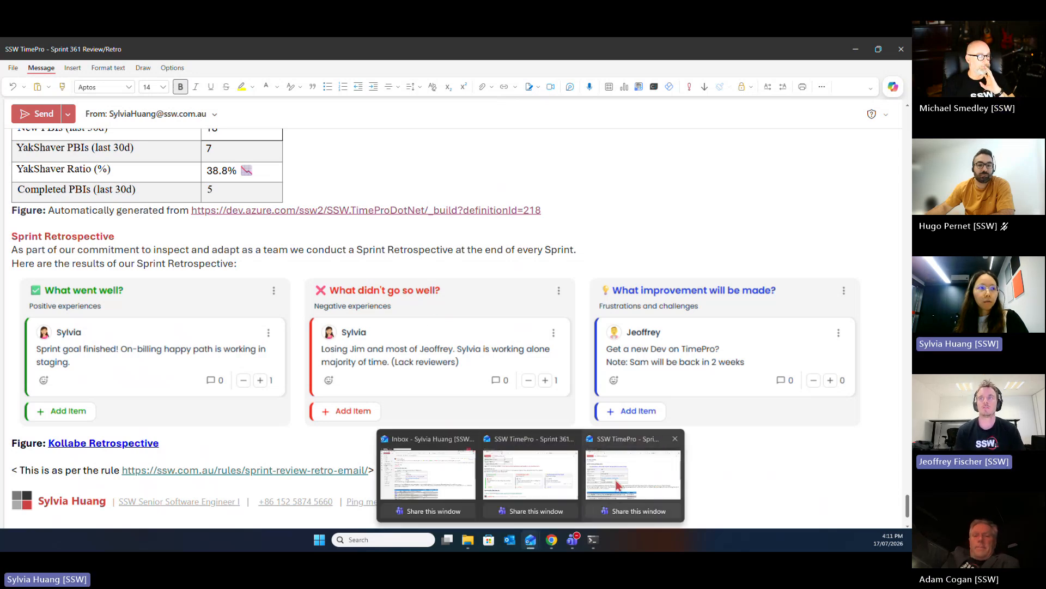
{"action": "left_click", "coordinate": [632, 474]}
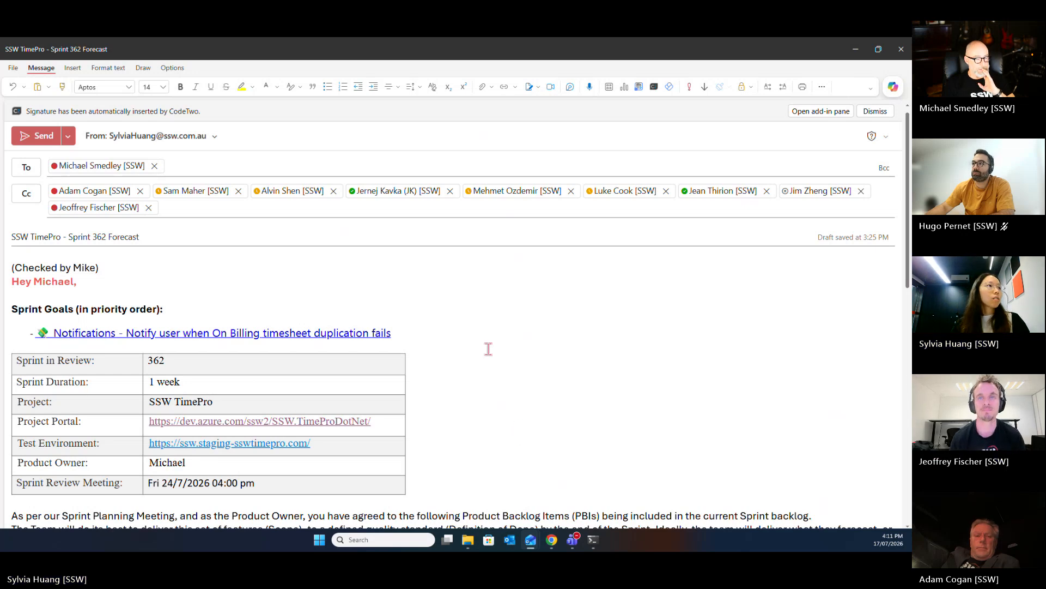
{"action": "scroll", "coordinate": [478, 308], "scroll_direction": "down", "scroll_amount": 1}
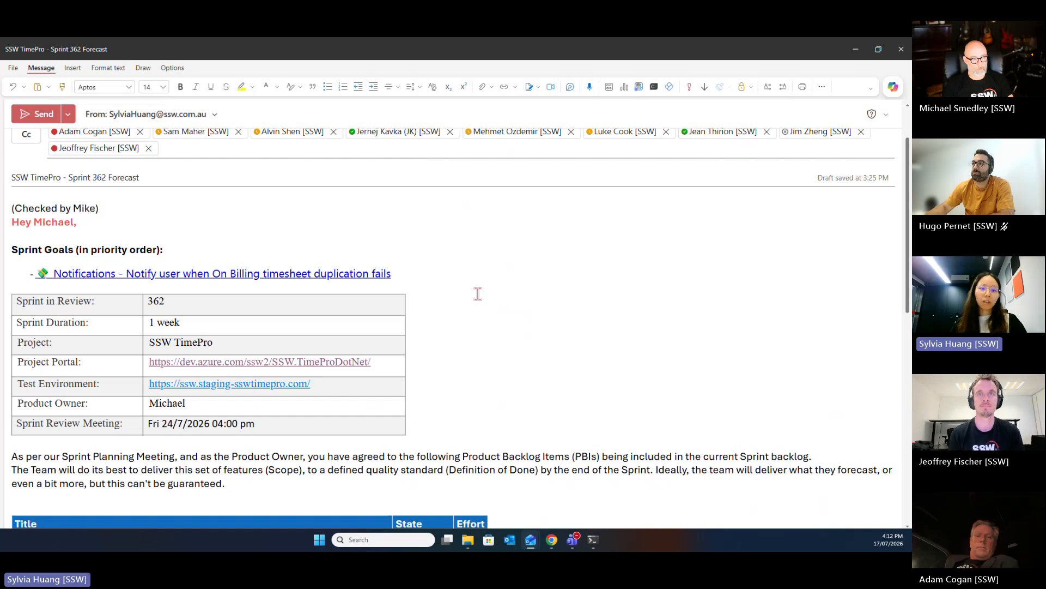
{"action": "scroll", "coordinate": [478, 293], "scroll_direction": "down", "scroll_amount": 2}
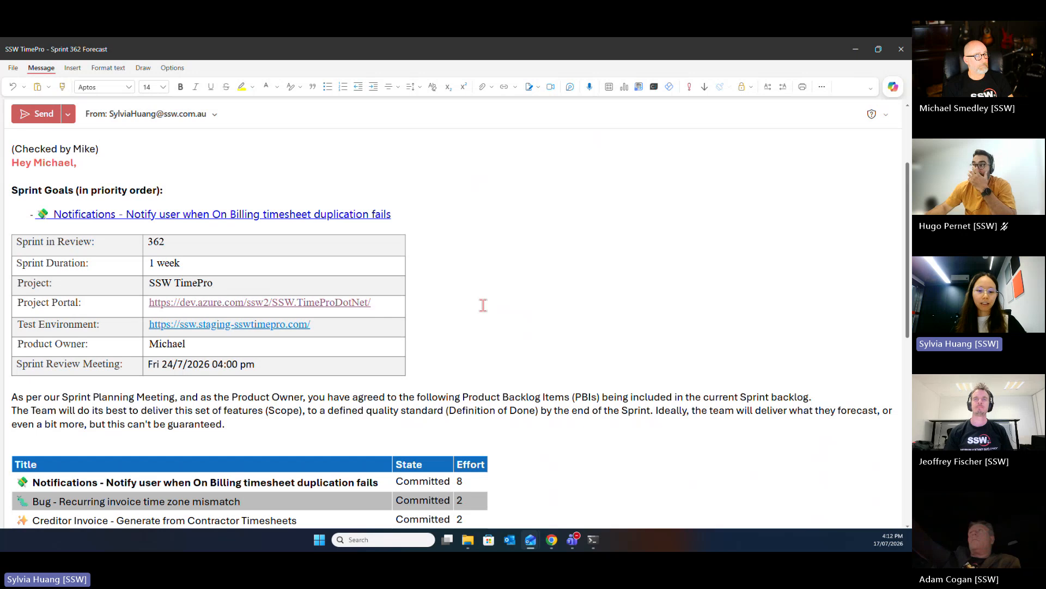
{"action": "scroll", "coordinate": [490, 307], "scroll_direction": "down", "scroll_amount": 2}
{"action": "scroll", "coordinate": [490, 307], "scroll_direction": "down", "scroll_amount": 4}
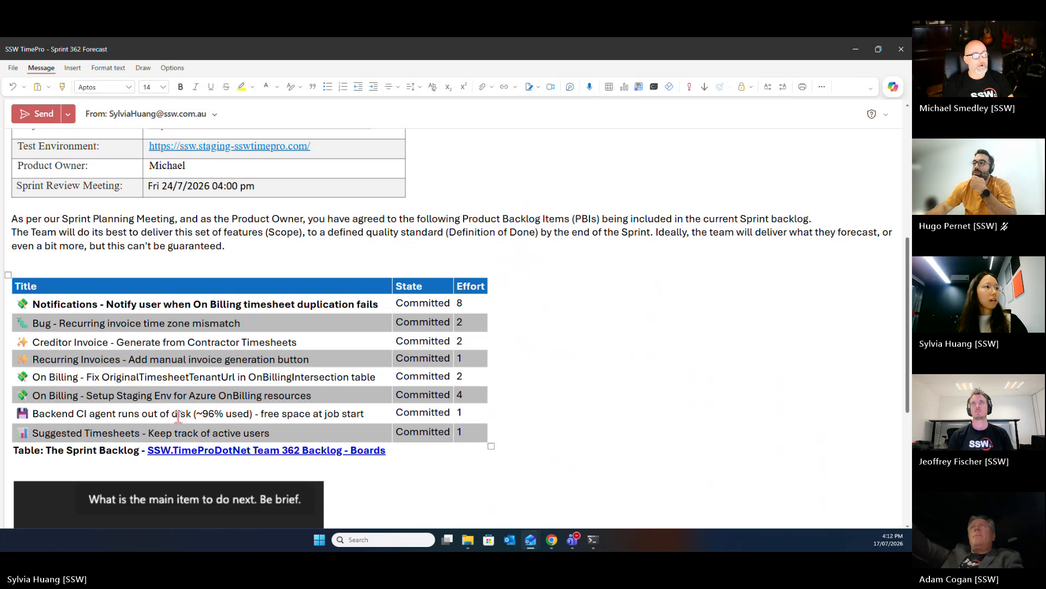
Highlight the 'Setup Staging Env for Azure OnBilling resources' item and the Notifications item's effort in the Sprint Backlog table while reviewing them
{"action": "left_click_drag", "start_coordinate": [311, 396], "coordinate": [92, 396]}
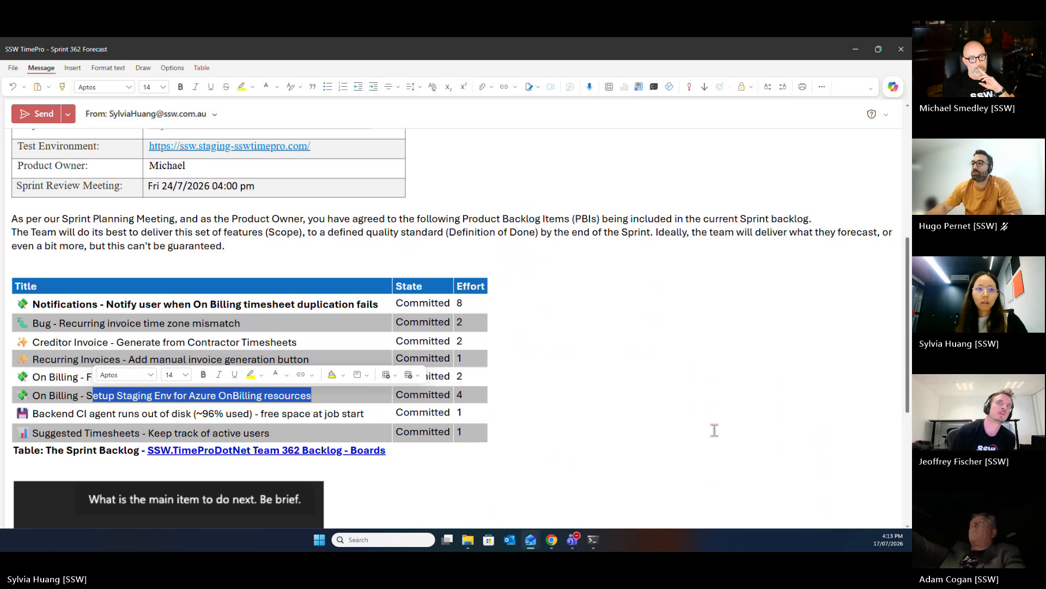
{"action": "double_click", "coordinate": [462, 303]}
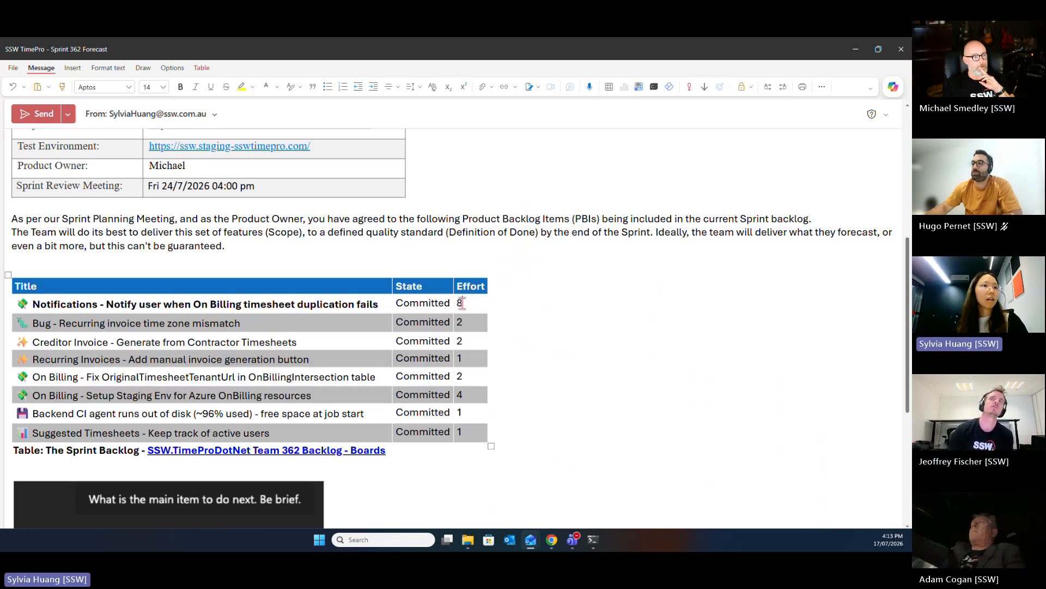
{"action": "left_click", "coordinate": [615, 428]}
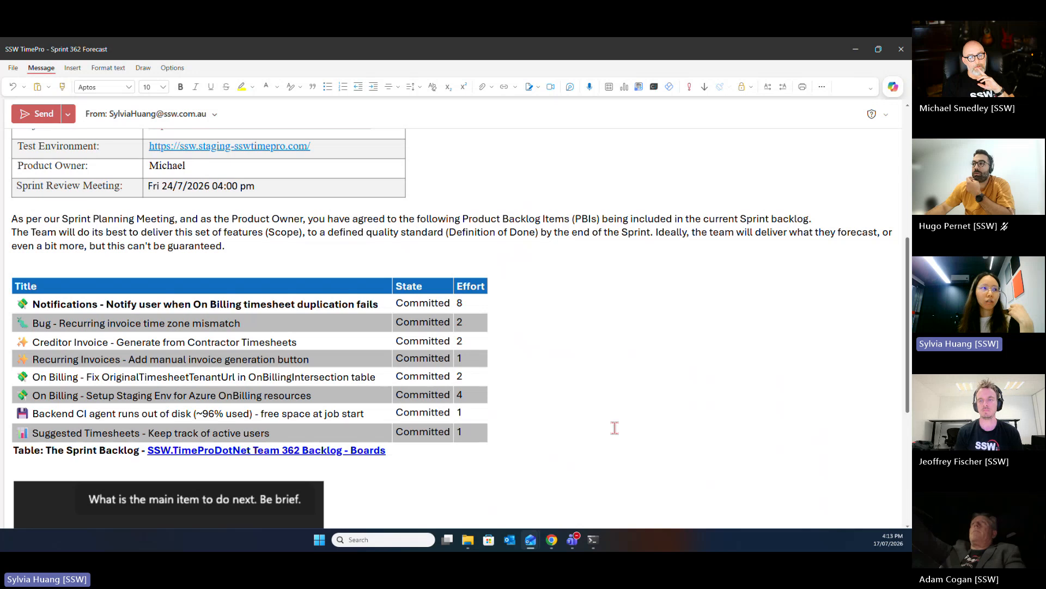
{"action": "left_click", "coordinate": [103, 381]}
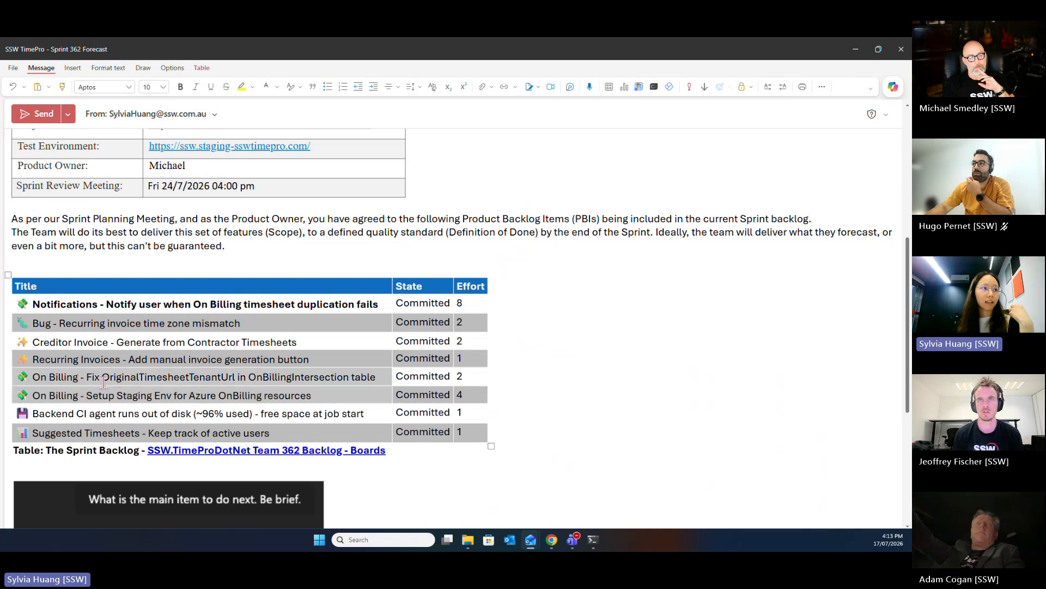
{"action": "left_click_drag", "start_coordinate": [103, 382], "coordinate": [82, 396]}
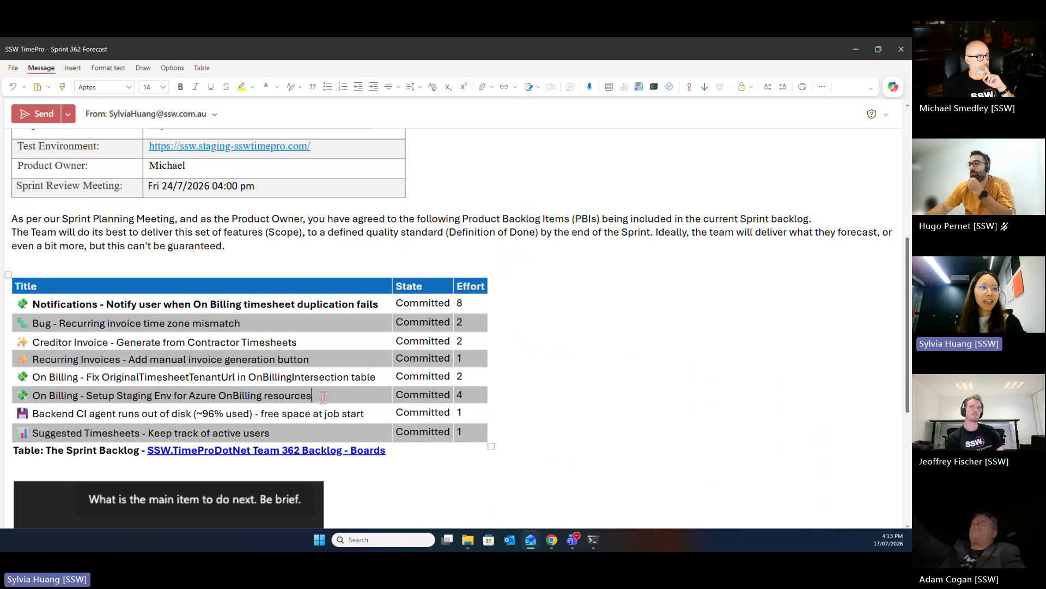
{"action": "left_click_drag", "start_coordinate": [323, 396], "coordinate": [85, 396]}
{"action": "left_click", "coordinate": [685, 467]}
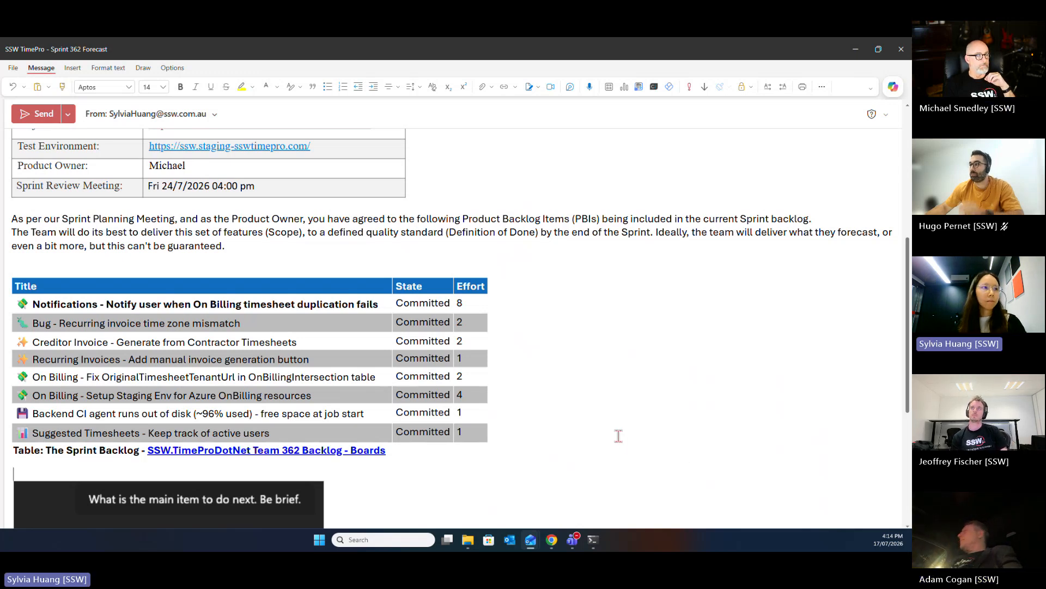
Insert a green check mark emoji before 'The main action point to work on next from Copilot' in the forecast's figure caption
{"action": "scroll", "coordinate": [605, 431], "scroll_direction": "down", "scroll_amount": 2}
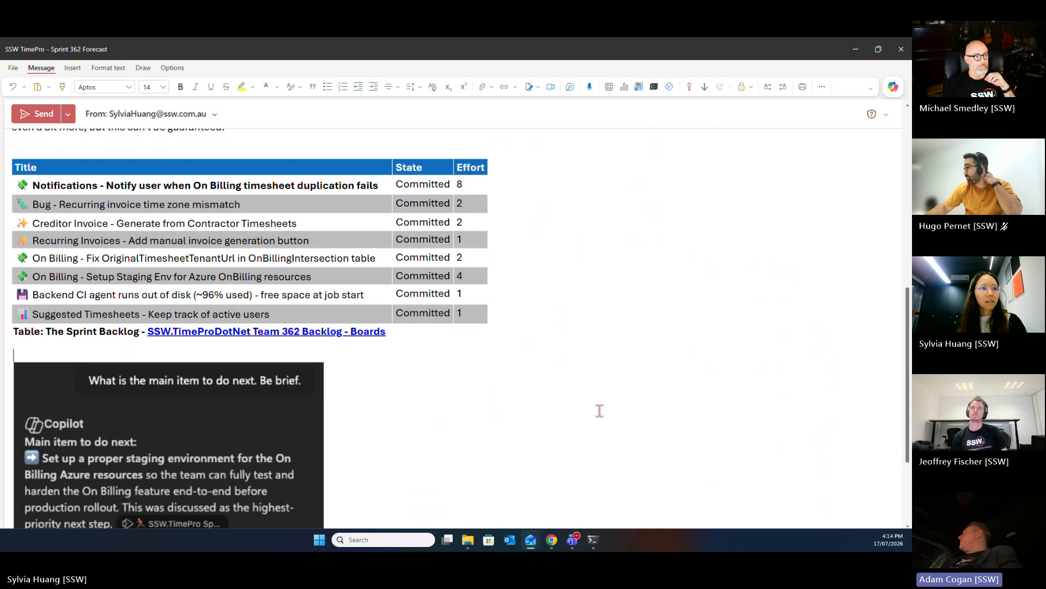
{"action": "scroll", "coordinate": [600, 410], "scroll_direction": "down", "scroll_amount": 1}
{"action": "scroll", "coordinate": [598, 411], "scroll_direction": "up", "scroll_amount": 1}
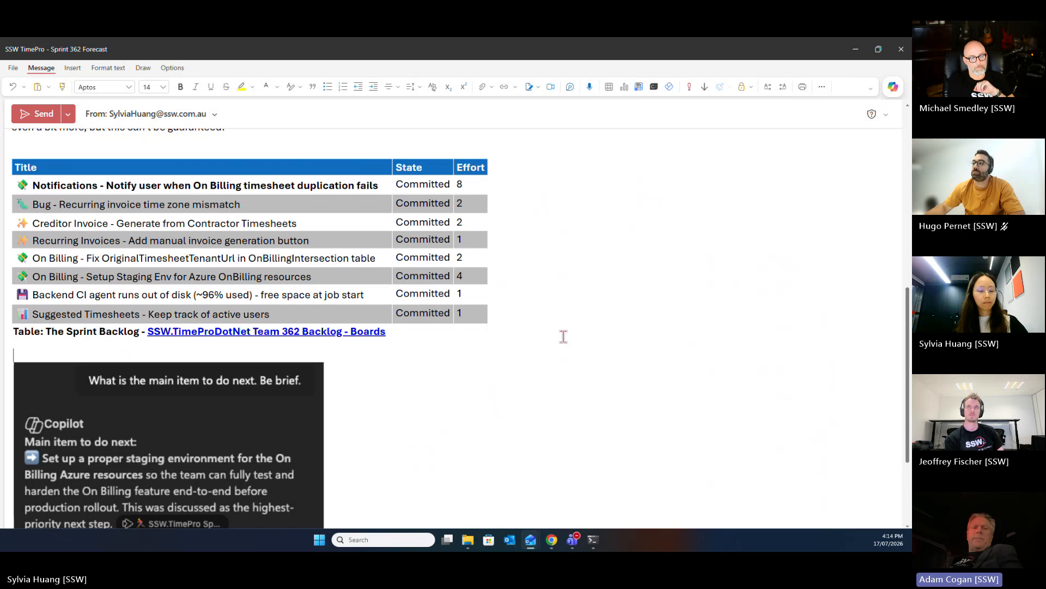
{"action": "scroll", "coordinate": [563, 336], "scroll_direction": "down", "scroll_amount": 3}
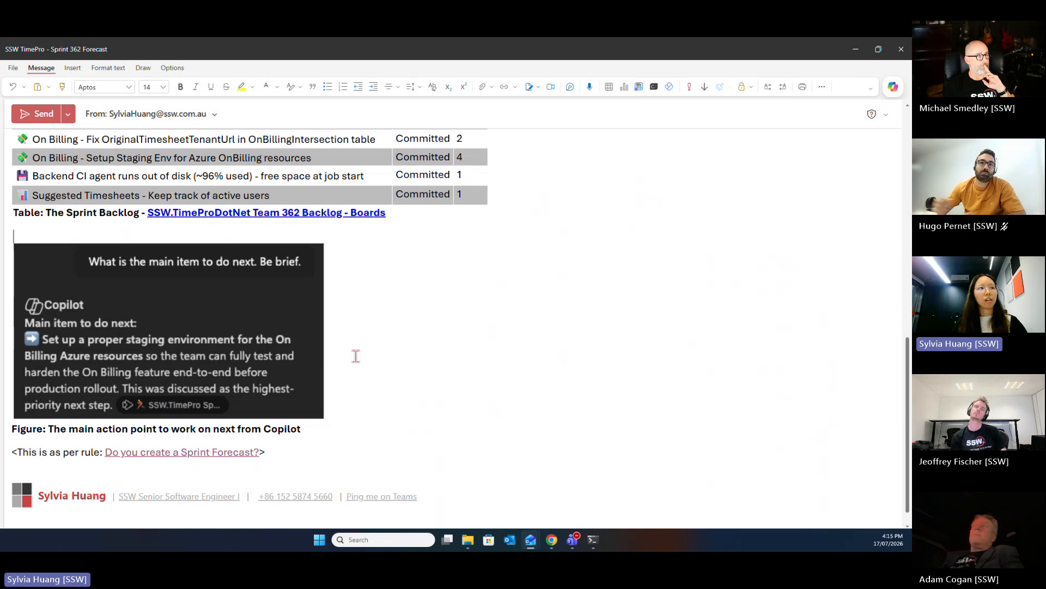
{"action": "left_click", "coordinate": [52, 430]}
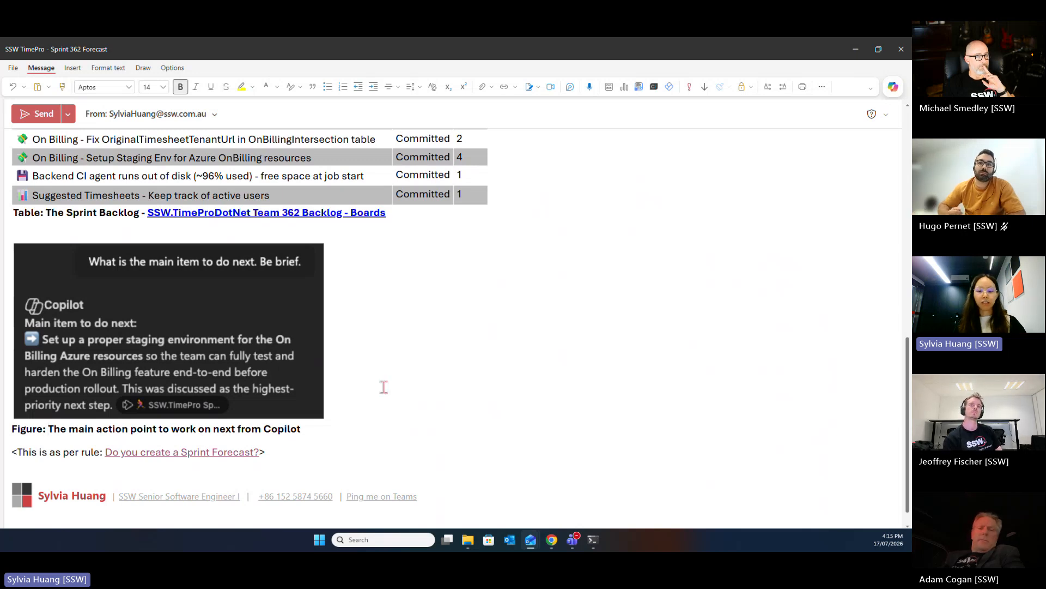
{"action": "key", "text": "super+period"}
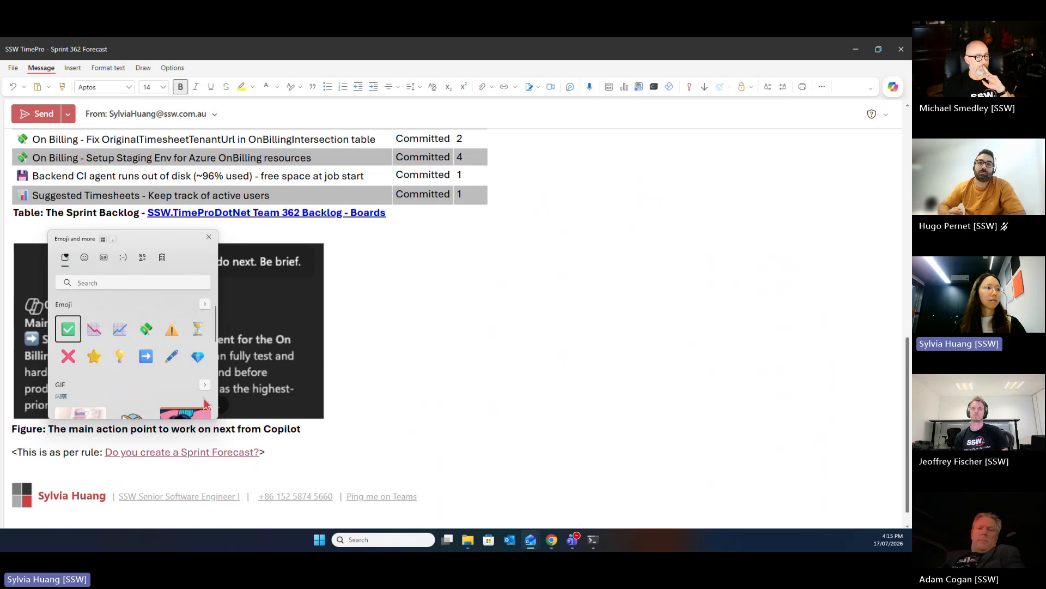
{"action": "key", "text": "Return"}
{"action": "left_click", "coordinate": [452, 435]}
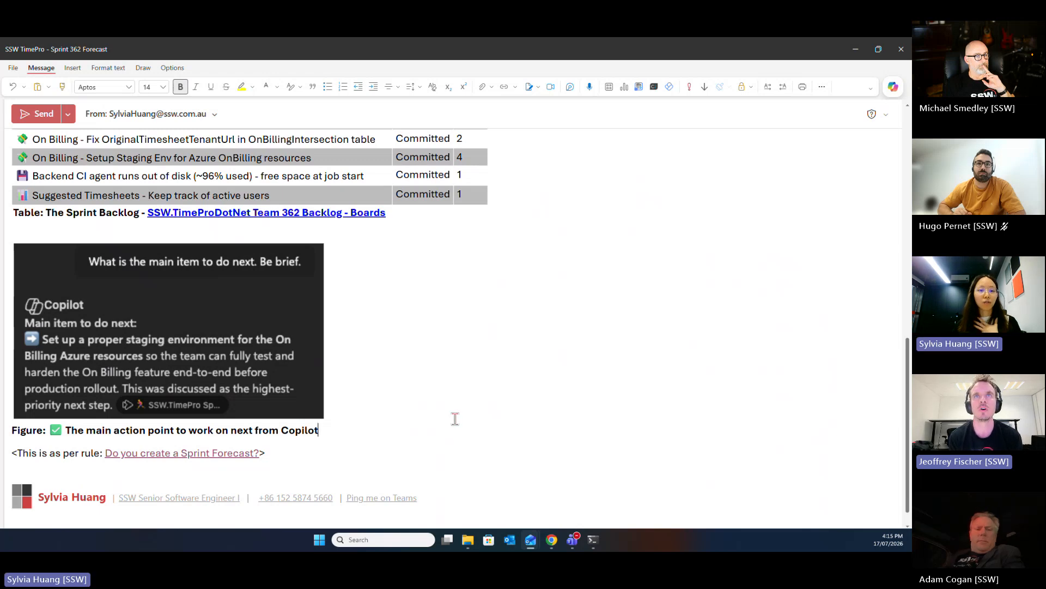
Replace the green check mark before 'The main action point to work on next from Copilot' with a red cross emoji in the figure caption
{"action": "scroll", "coordinate": [451, 425], "scroll_direction": "up", "scroll_amount": 3}
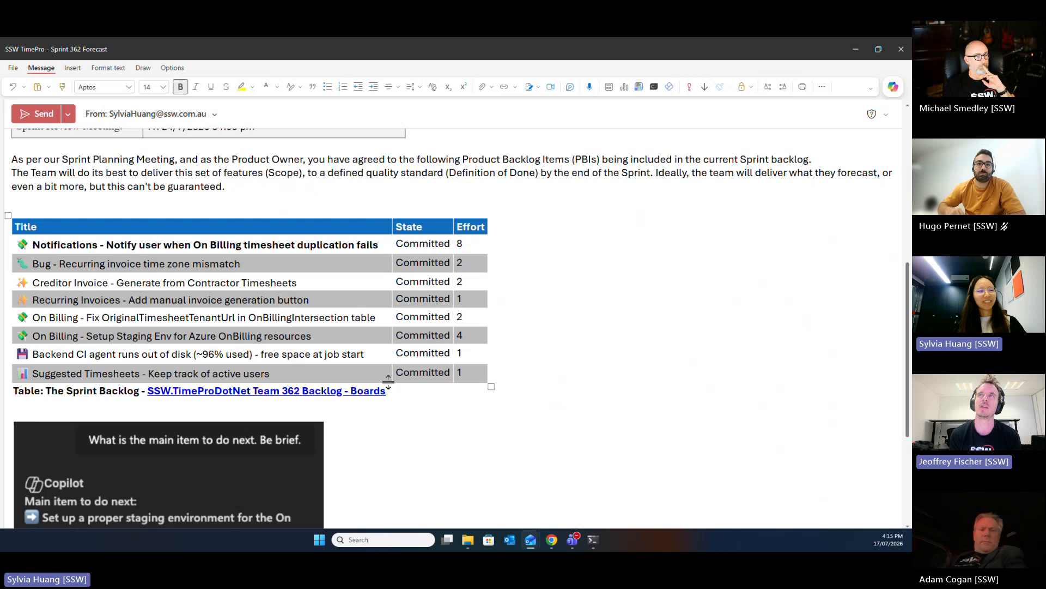
{"action": "scroll", "coordinate": [131, 437], "scroll_direction": "down", "scroll_amount": 3}
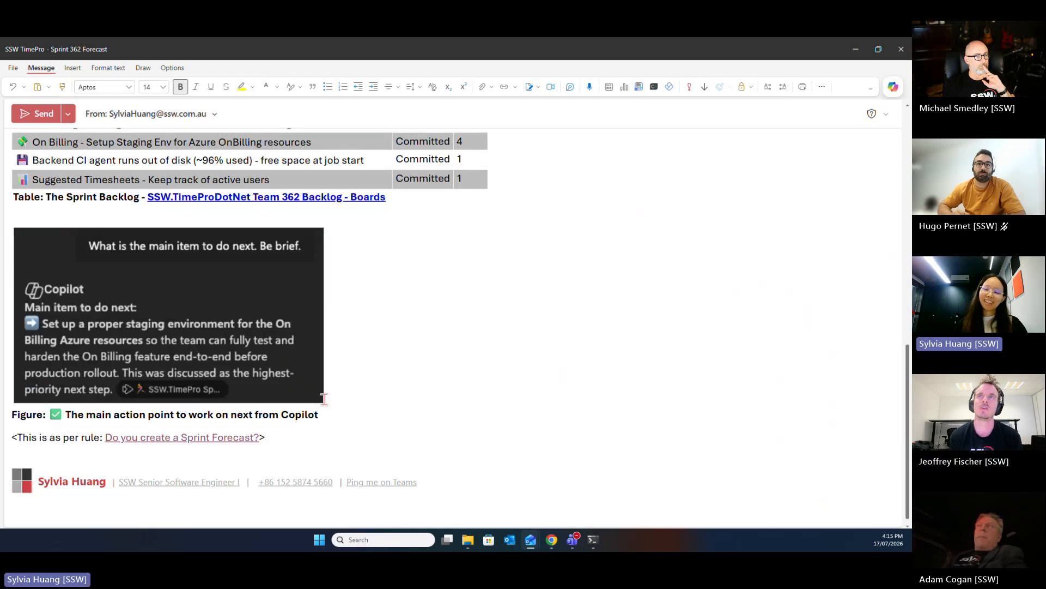
{"action": "key", "text": "BackSpace"}
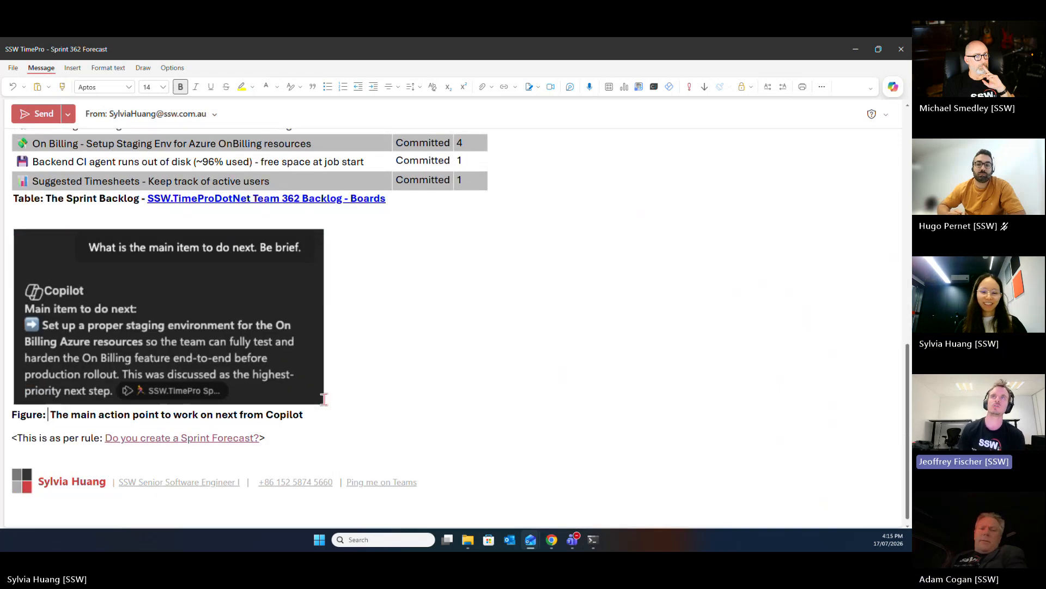
{"action": "key", "text": "super+period"}
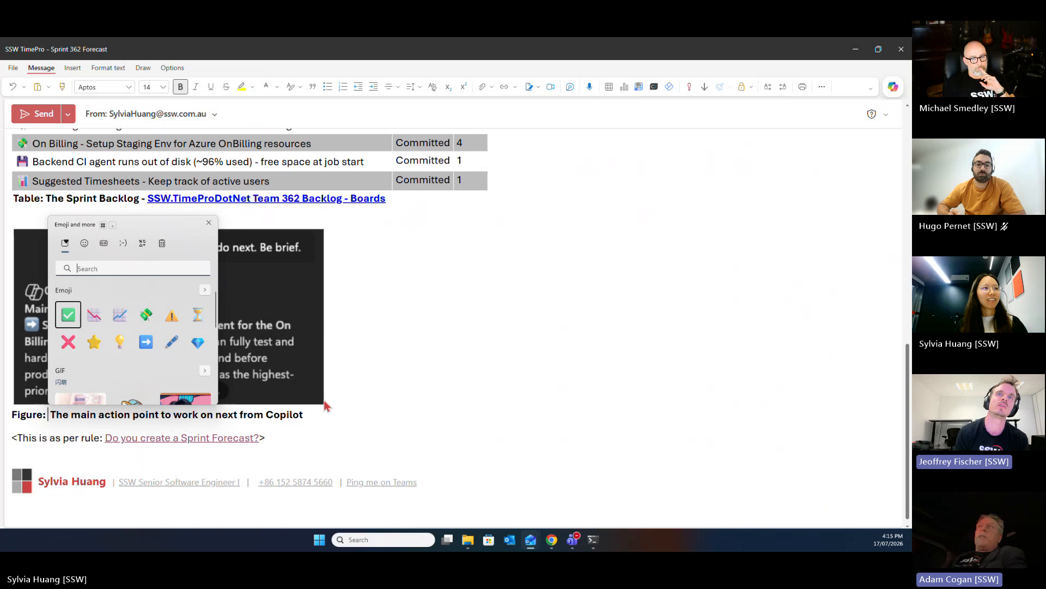
{"action": "key", "text": "Down"}
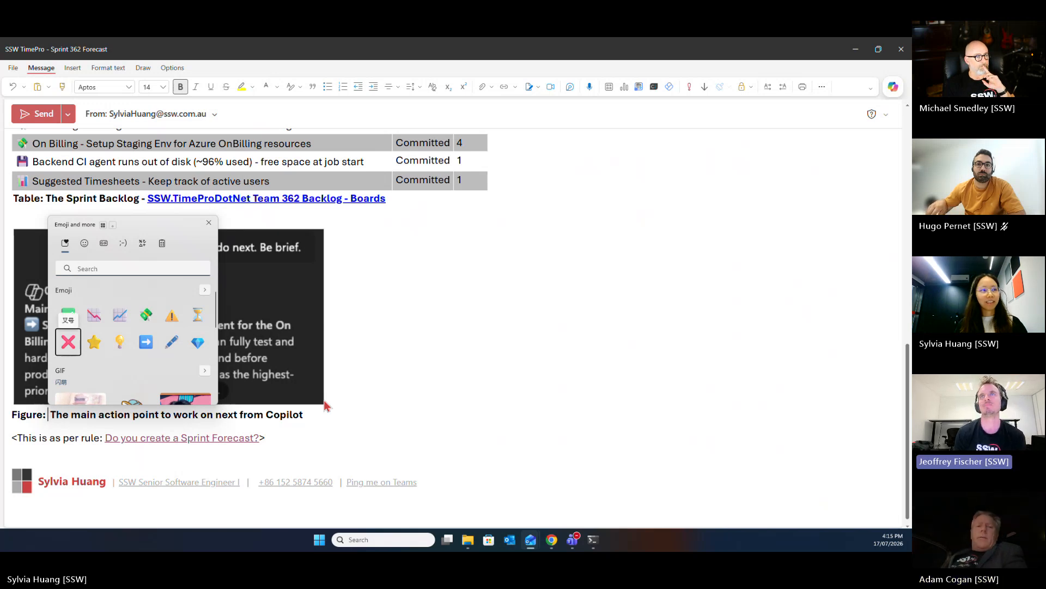
{"action": "key", "text": "Return"}
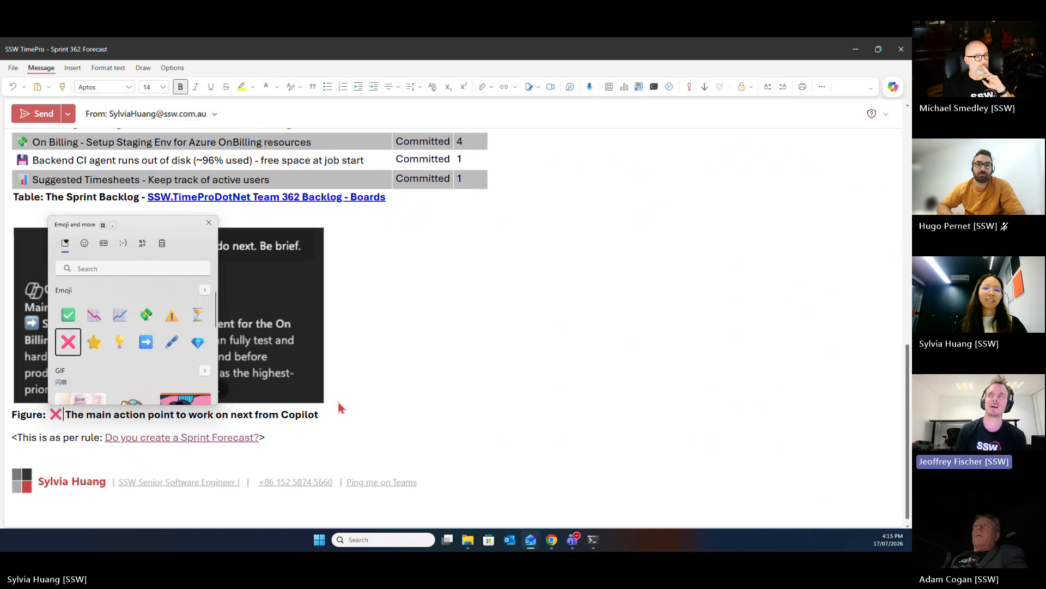
{"action": "key", "text": "Escape"}
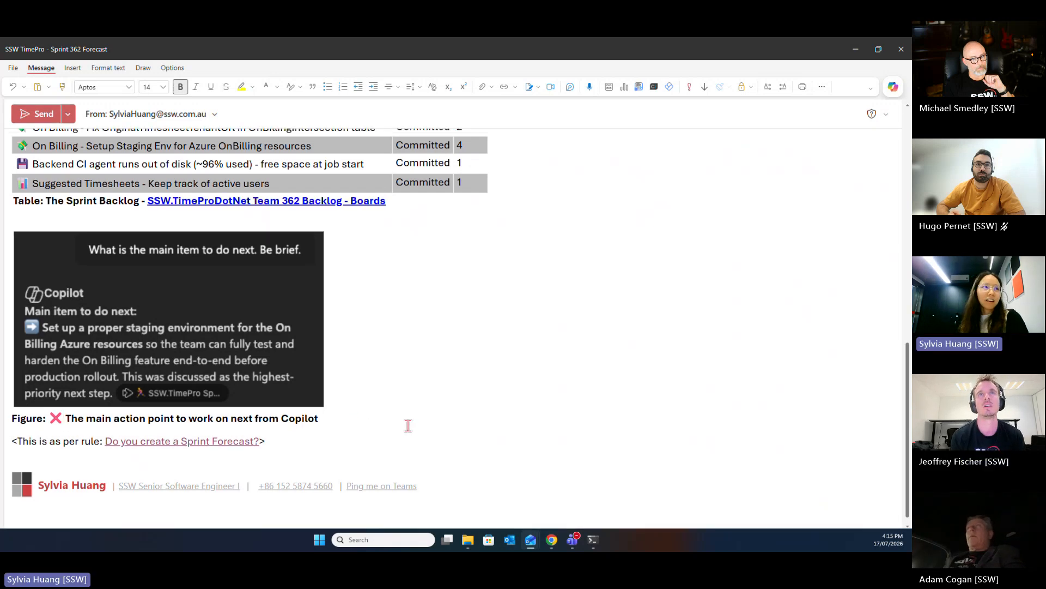
Review the forecast's Sprint Backlog table, highlighting the effort of the 'On Billing - Fix OriginalTimesheetTenantUrl in OnBillingIntersection table' item
{"action": "scroll", "coordinate": [406, 424], "scroll_direction": "up", "scroll_amount": 5}
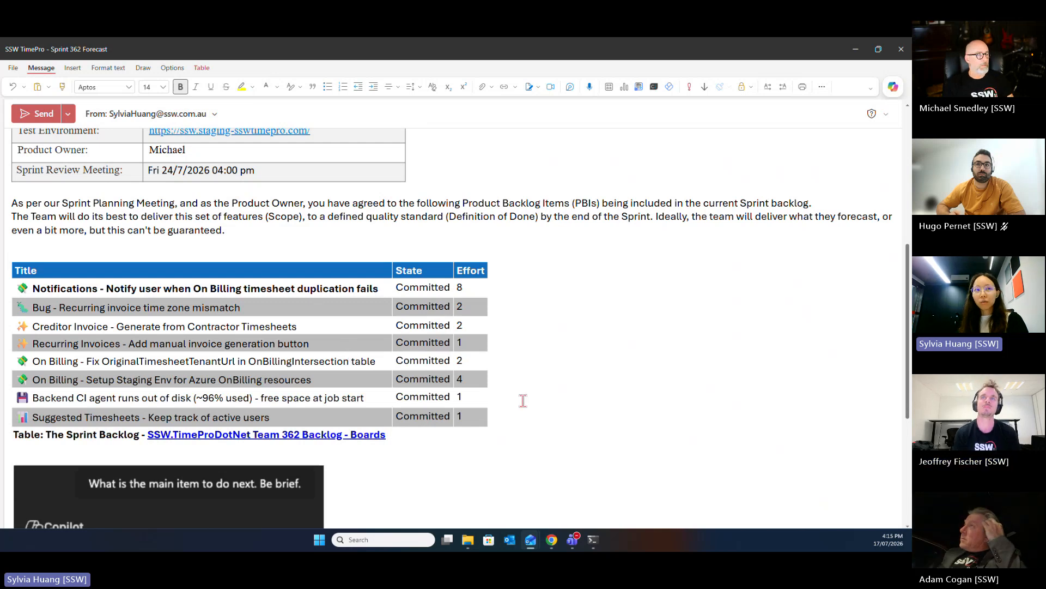
{"action": "double_click", "coordinate": [465, 361]}
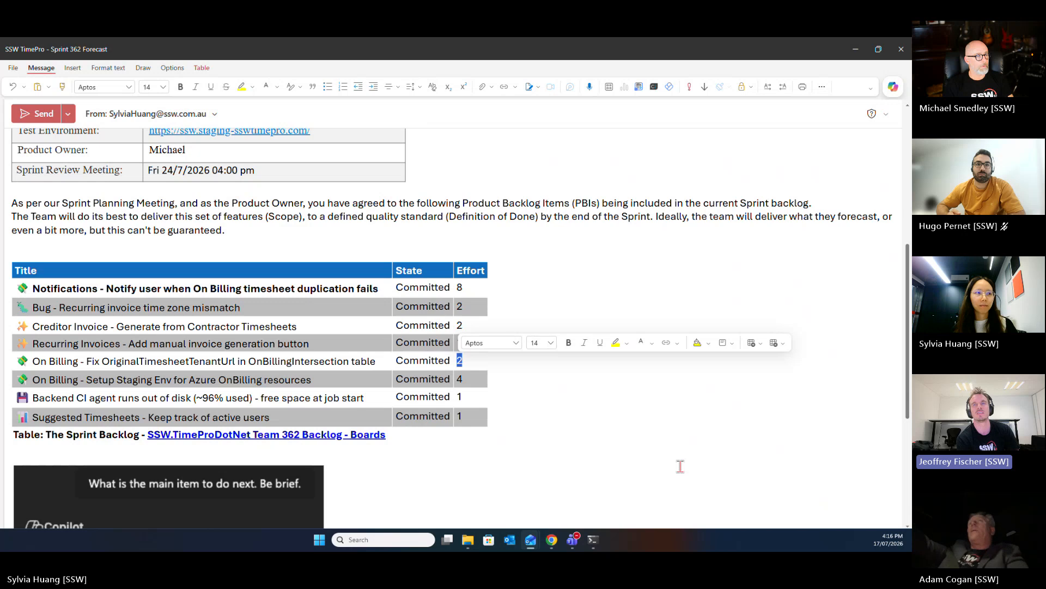
{"action": "left_click", "coordinate": [669, 456]}
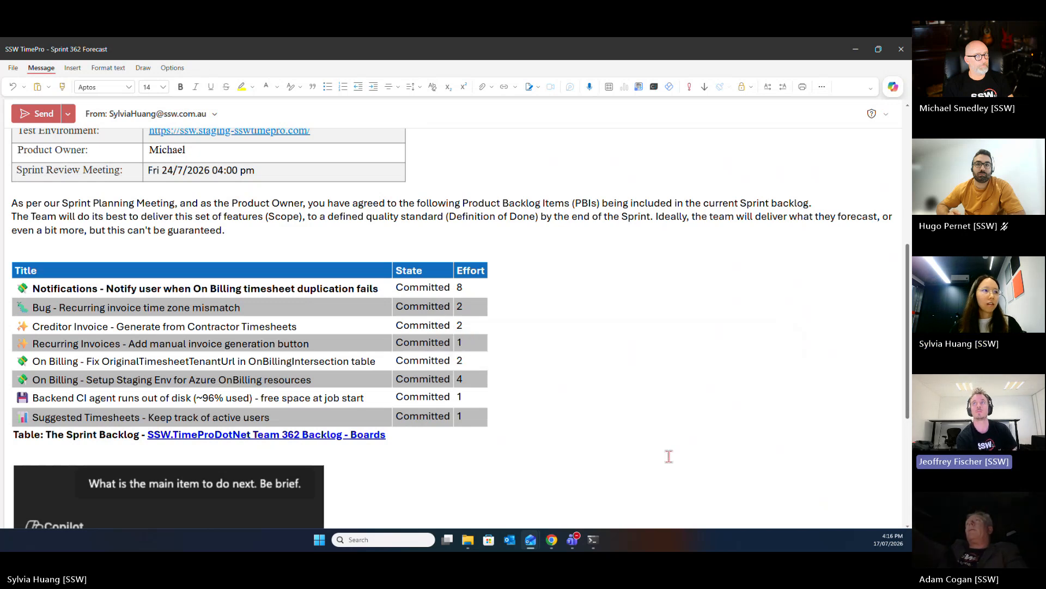
{"action": "left_click", "coordinate": [593, 415]}
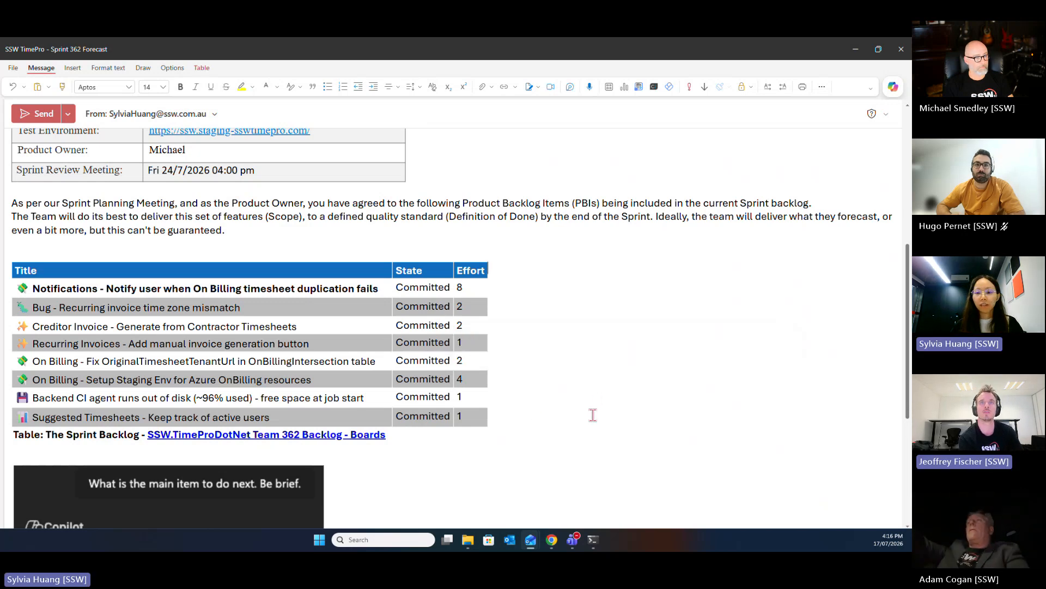
{"action": "left_click", "coordinate": [594, 419]}
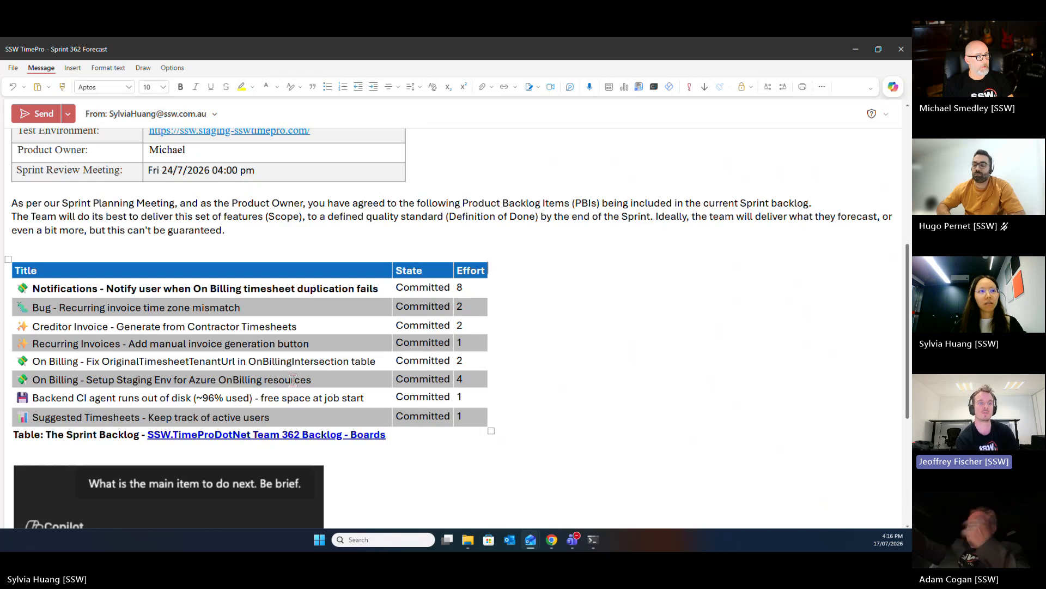
Change the sprint goal link's display text to the copied backlog title 'On Billing - Setup Staging Env for Azure OnBilling resources'
{"action": "left_click_drag", "start_coordinate": [316, 378], "coordinate": [16, 380]}
{"action": "key", "text": "ctrl+c"}
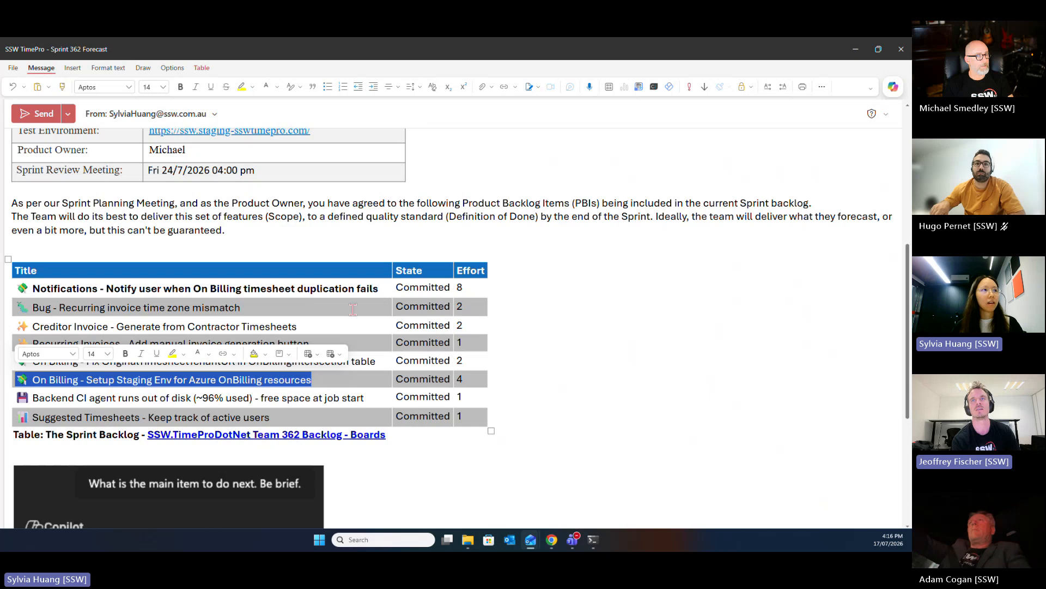
{"action": "scroll", "coordinate": [361, 272], "scroll_direction": "up", "scroll_amount": 10}
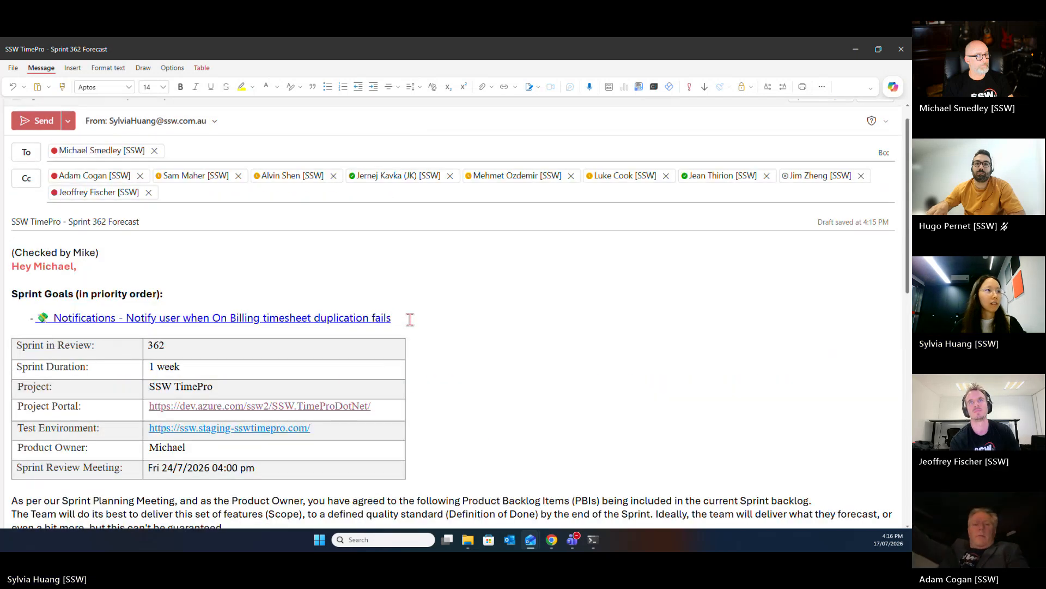
{"action": "right_click", "coordinate": [350, 319]}
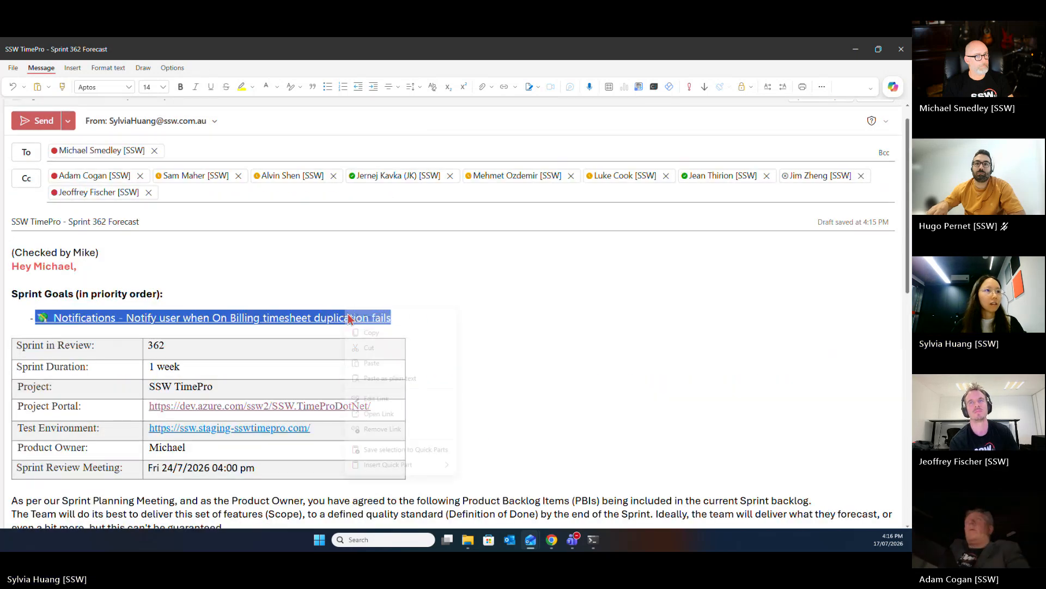
{"action": "left_click", "coordinate": [422, 408]}
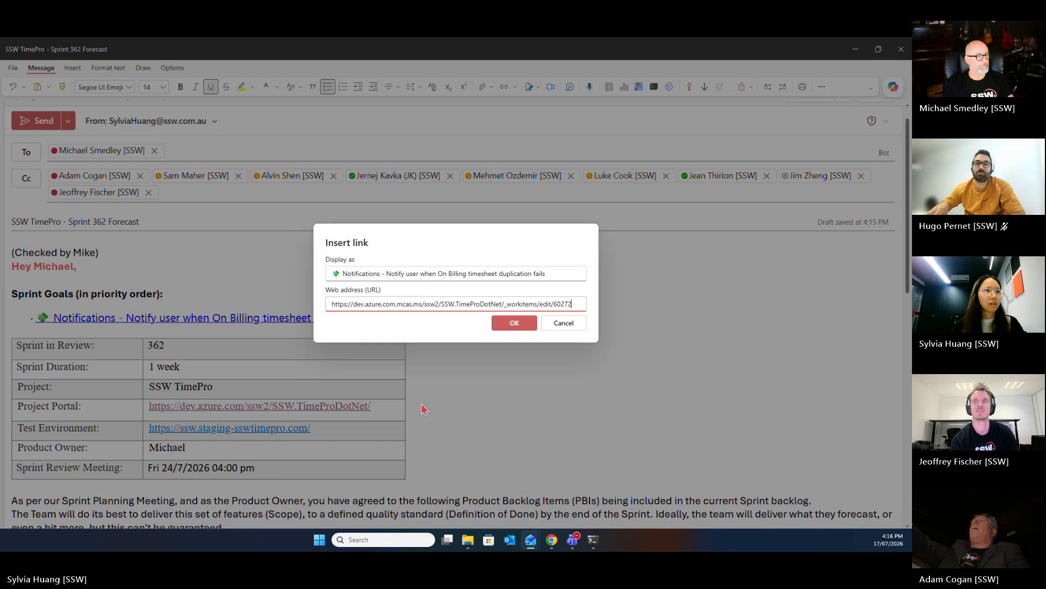
{"action": "triple_click", "coordinate": [519, 271]}
{"action": "key", "text": "ctrl+v"}
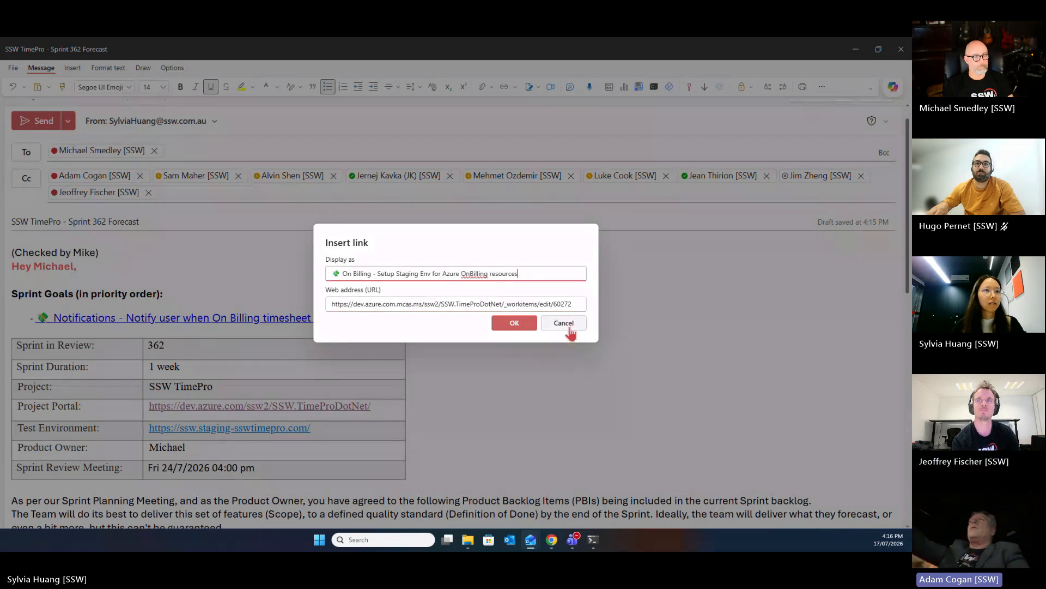
Switch to Azure DevOps in Chrome, close the open work item and show the team's Sprint 362 backlog
{"action": "mouse_move", "coordinate": [553, 543]}
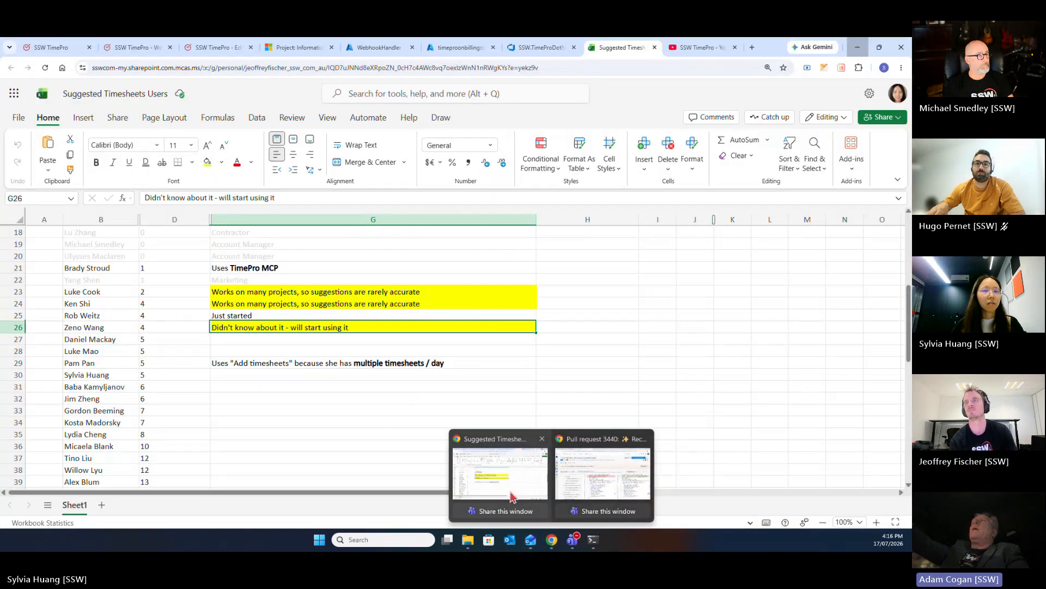
{"action": "left_click", "coordinate": [498, 479]}
{"action": "left_click", "coordinate": [538, 48]}
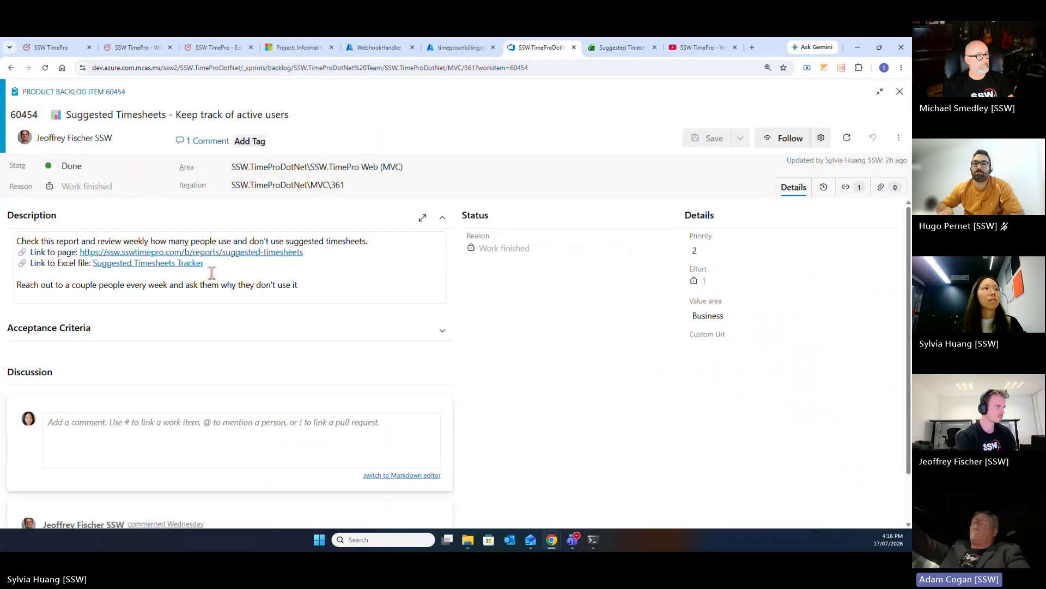
{"action": "left_click", "coordinate": [900, 91]}
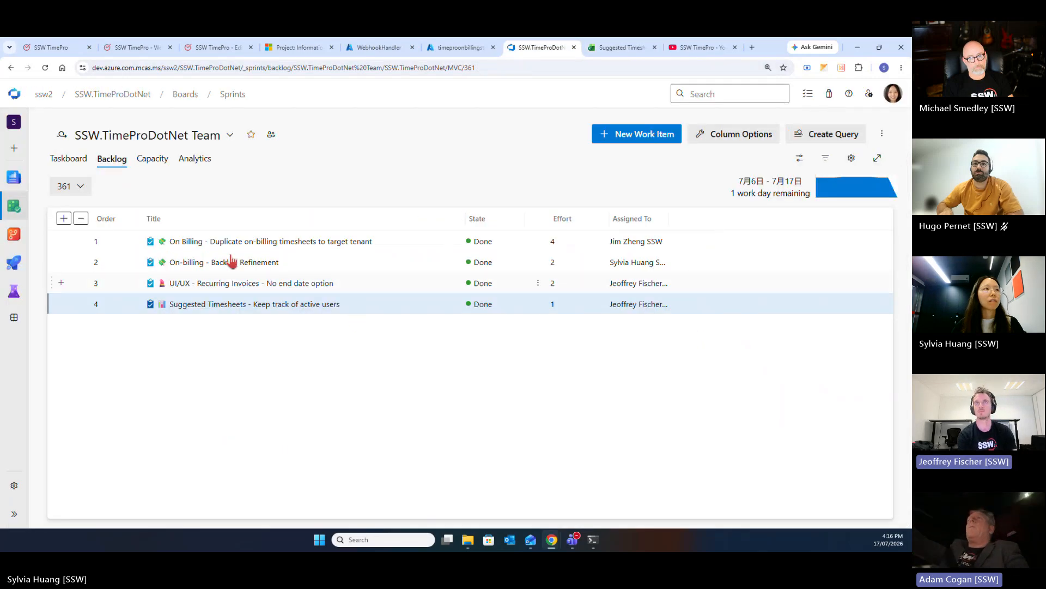
{"action": "left_click", "coordinate": [71, 186]}
{"action": "scroll", "coordinate": [81, 369], "scroll_direction": "down", "scroll_amount": 1}
{"action": "left_click", "coordinate": [122, 367]}
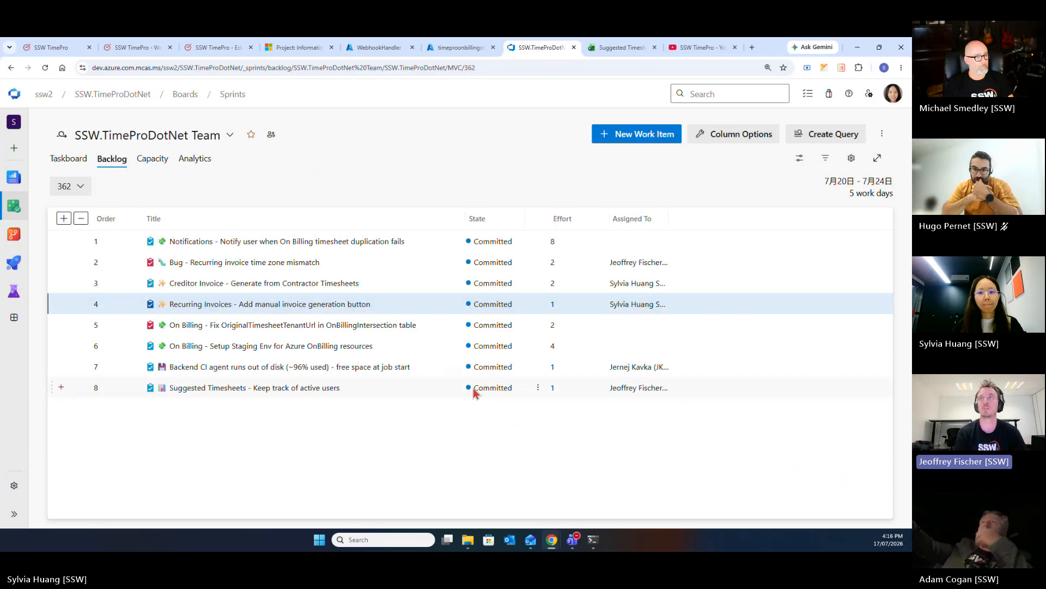
{"action": "left_click", "coordinate": [271, 242]}
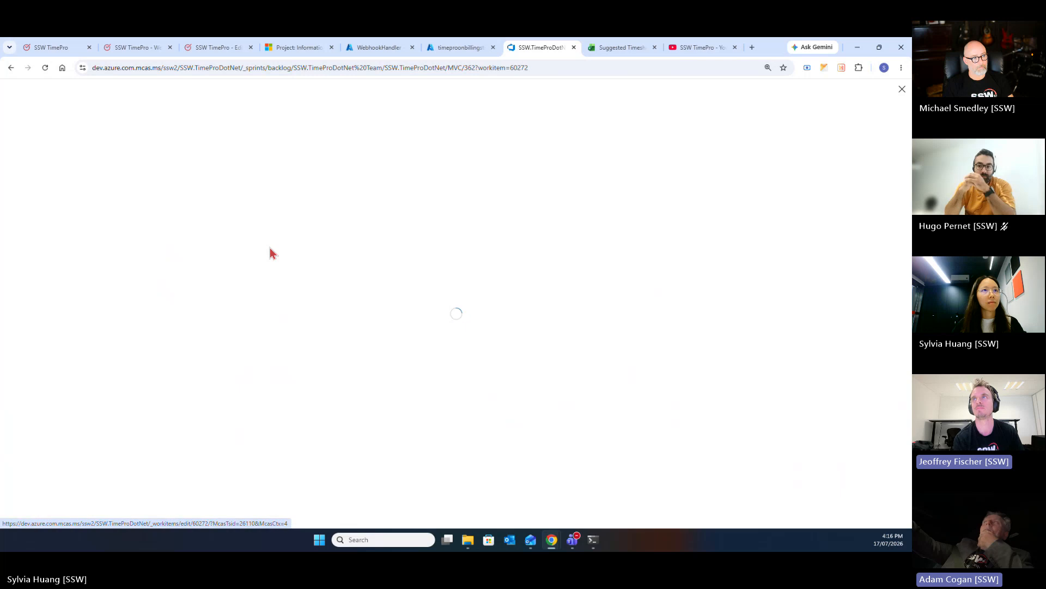
{"action": "left_click", "coordinate": [564, 66]}
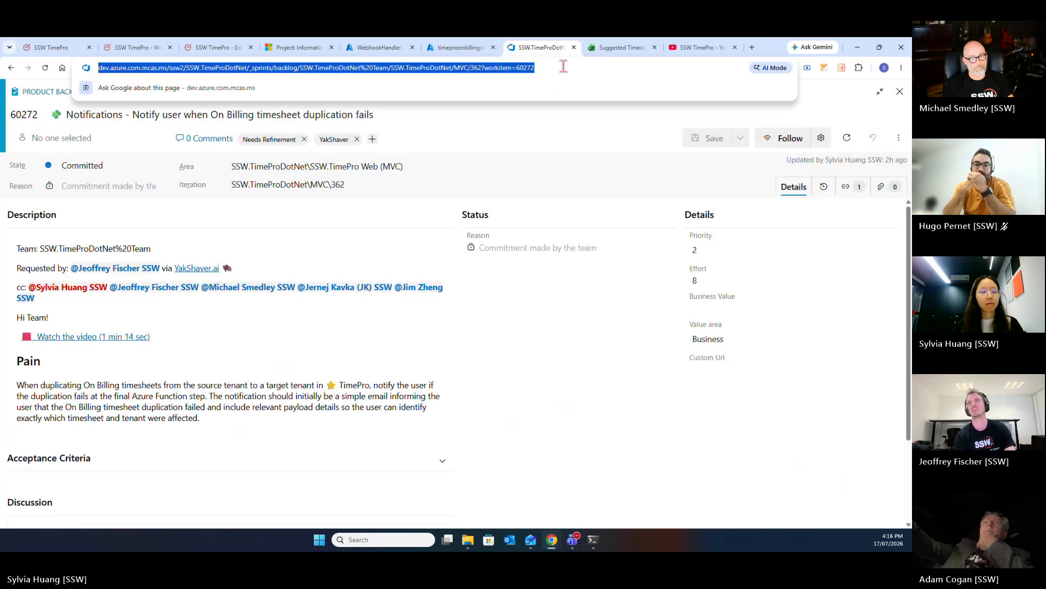
{"action": "left_click", "coordinate": [43, 93]}
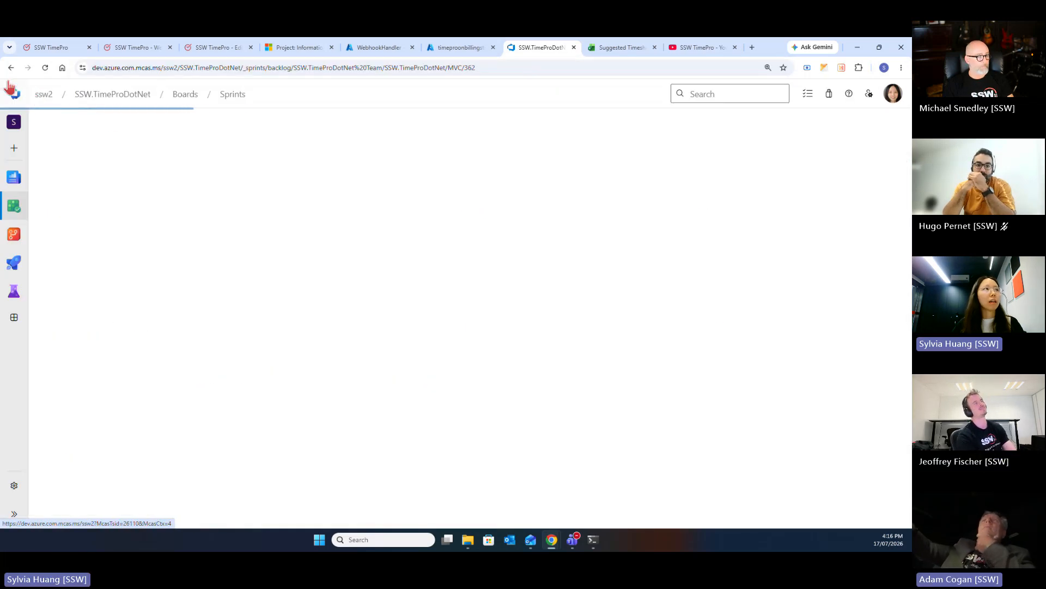
{"action": "left_click", "coordinate": [330, 70]}
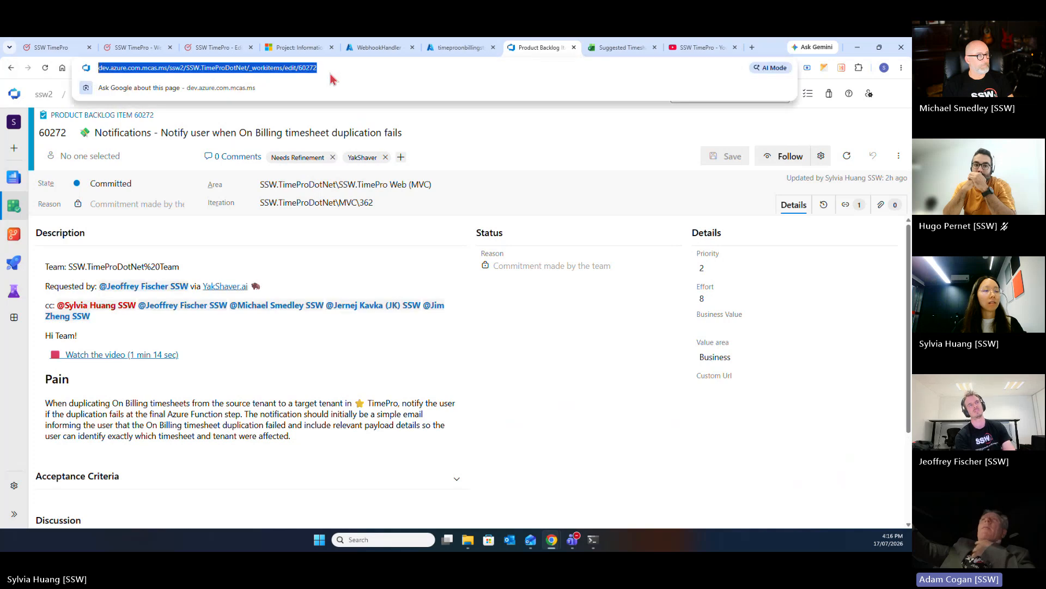
{"action": "left_click", "coordinate": [857, 48]}
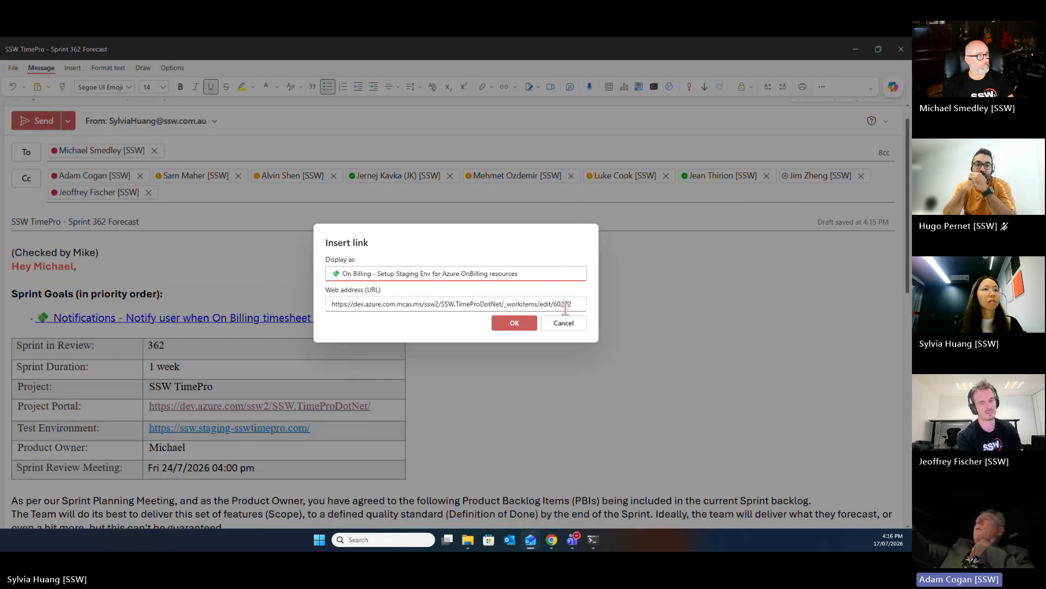
{"action": "left_click", "coordinate": [552, 539]}
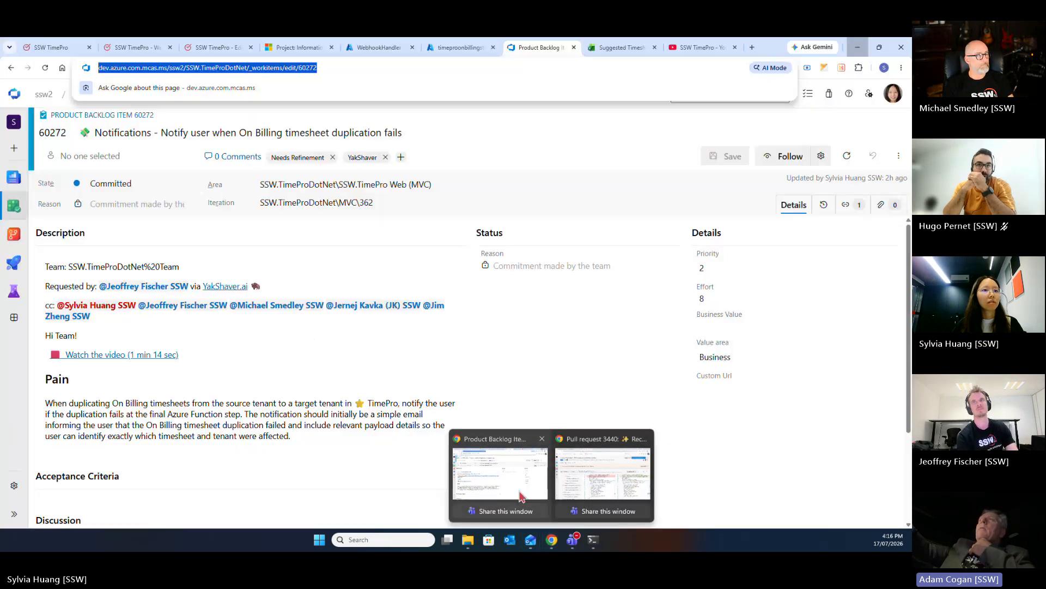
{"action": "left_click", "coordinate": [10, 67]}
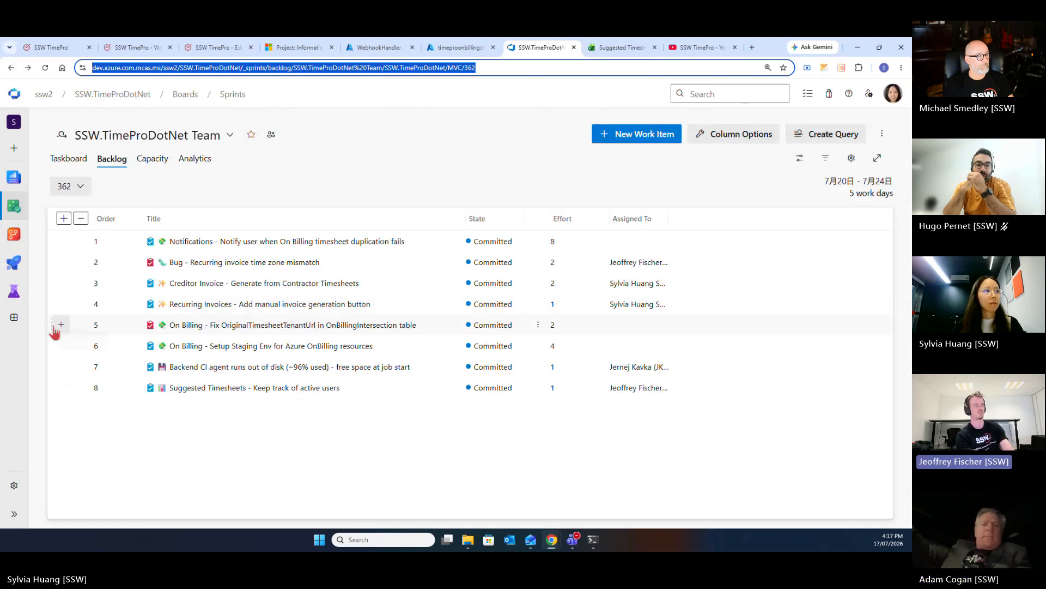
Move 'On Billing - Setup Staging Env for Azure OnBilling resources' to first place in the Sprint 362 backlog and copy its work item's direct URL
{"action": "left_click_drag", "start_coordinate": [52, 326], "coordinate": [50, 239]}
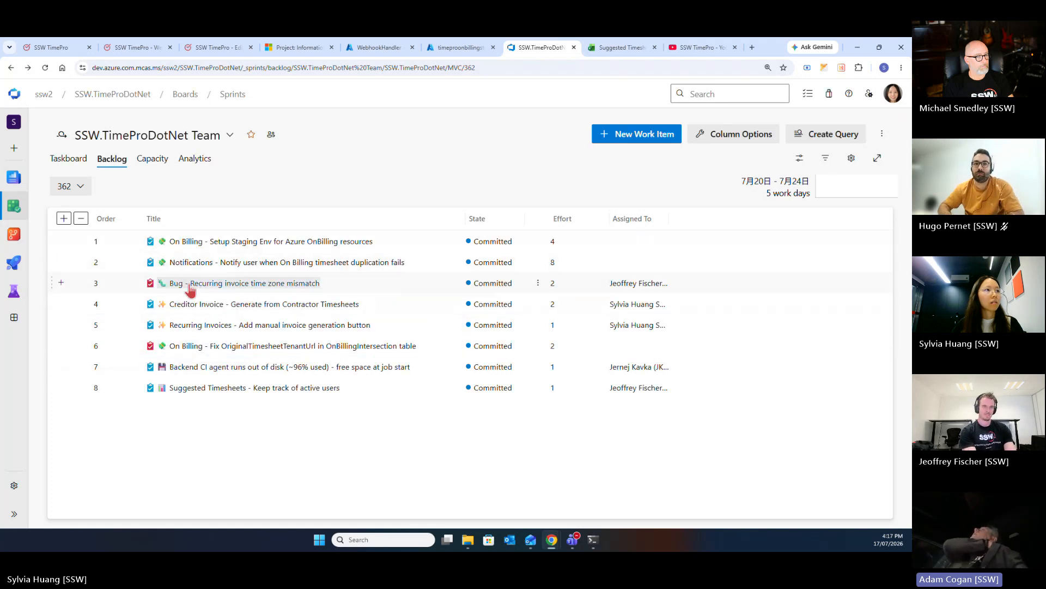
{"action": "left_click", "coordinate": [255, 242]}
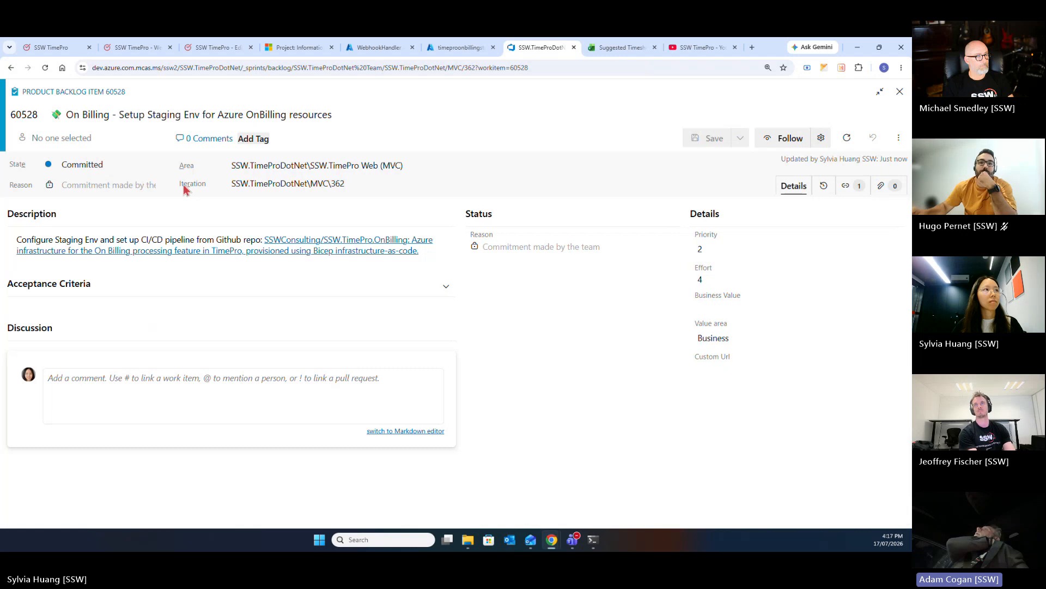
{"action": "left_click", "coordinate": [90, 91]}
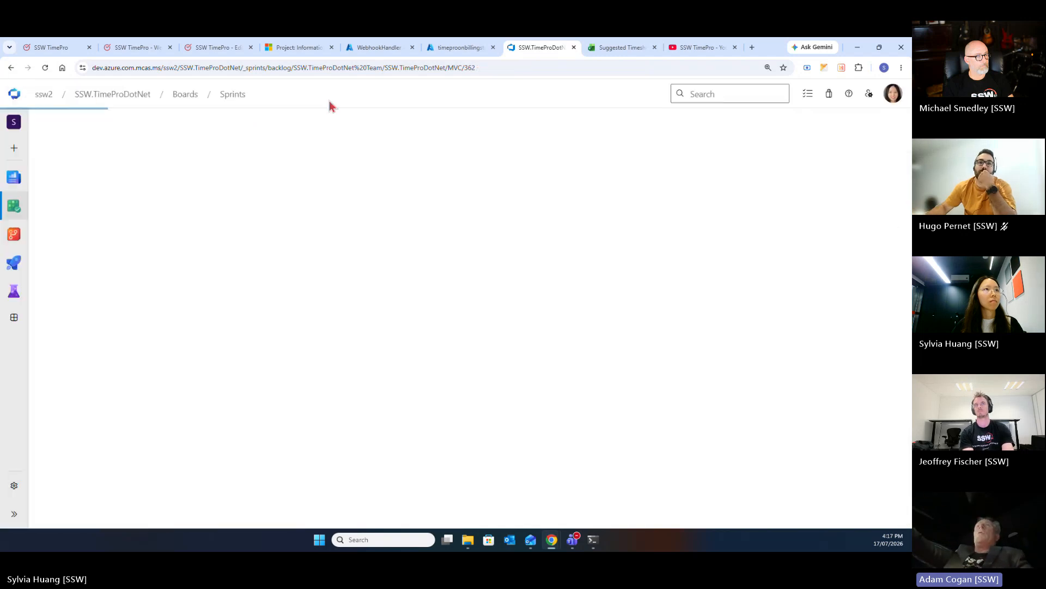
{"action": "left_click", "coordinate": [511, 66]}
{"action": "key", "text": "ctrl+c"}
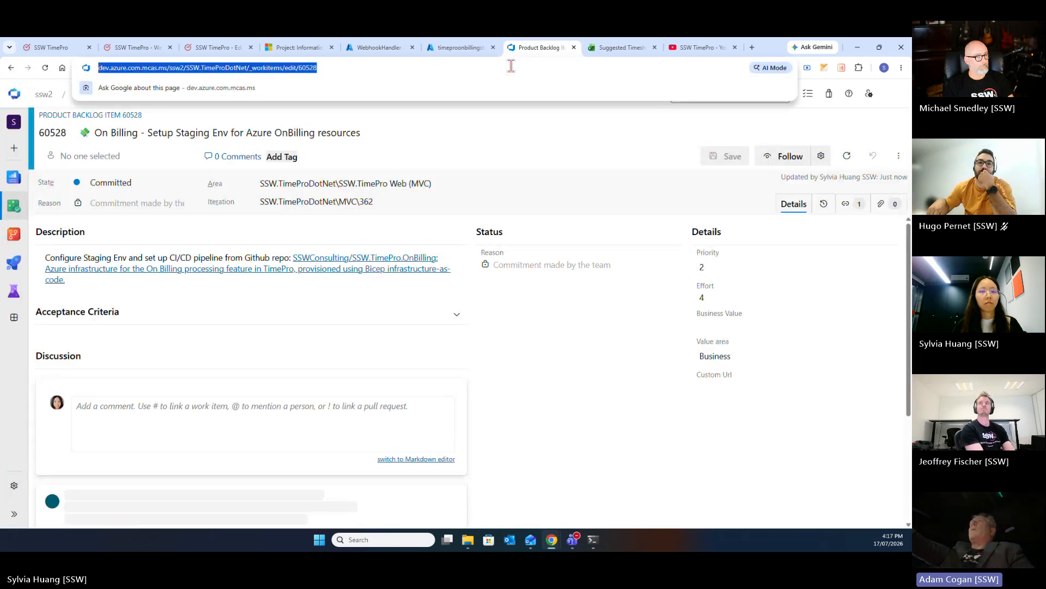
Return to the forecast email and set the sprint goal link's web address to the copied URL of work item 60528
{"action": "left_click", "coordinate": [854, 54]}
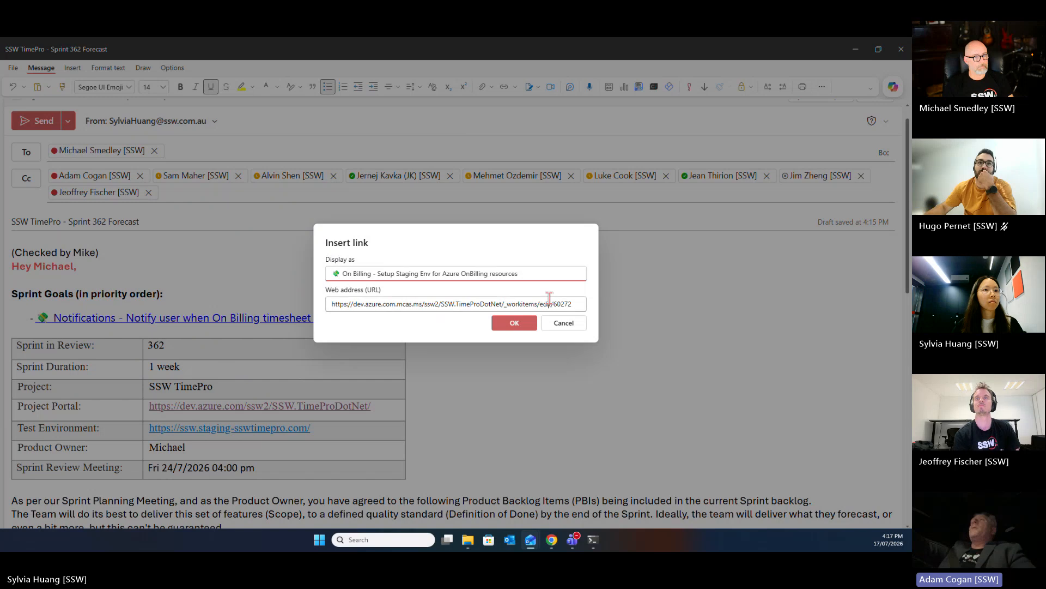
{"action": "double_click", "coordinate": [549, 303]}
{"action": "left_click", "coordinate": [565, 305]}
{"action": "key", "text": "ctrl+a"}
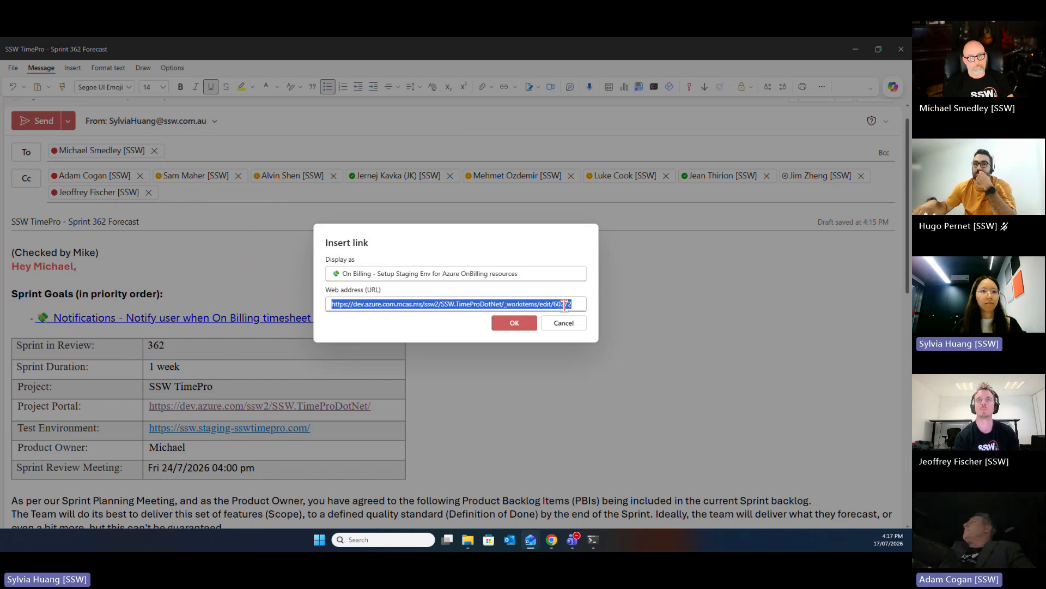
{"action": "key", "text": "ctrl+v"}
{"action": "left_click", "coordinate": [515, 322]}
{"action": "scroll", "coordinate": [367, 273], "scroll_direction": "down", "scroll_amount": 3}
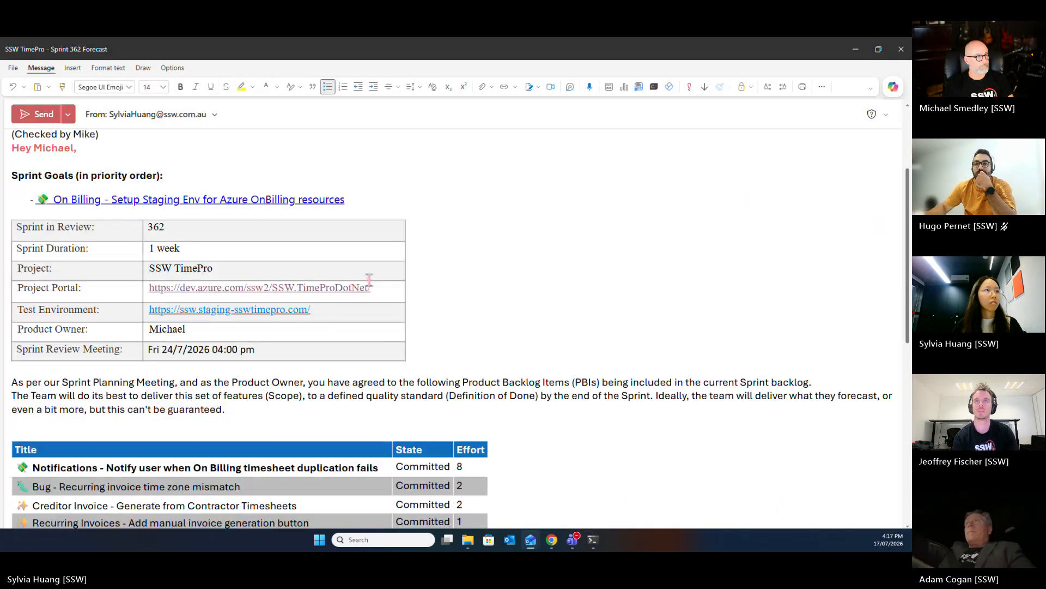
Set the effort of the first item in the forecast email's sprint backlog table to 4
{"action": "scroll", "coordinate": [326, 360], "scroll_direction": "down", "scroll_amount": 1}
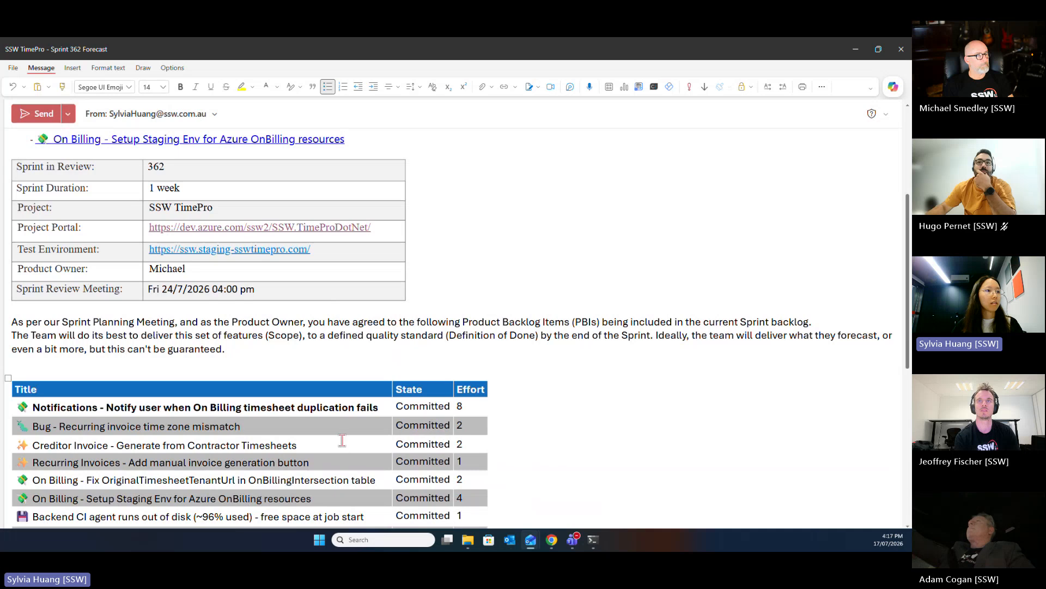
{"action": "scroll", "coordinate": [343, 441], "scroll_direction": "down", "scroll_amount": 2}
{"action": "double_click", "coordinate": [459, 288]}
{"action": "type", "text": "4"}
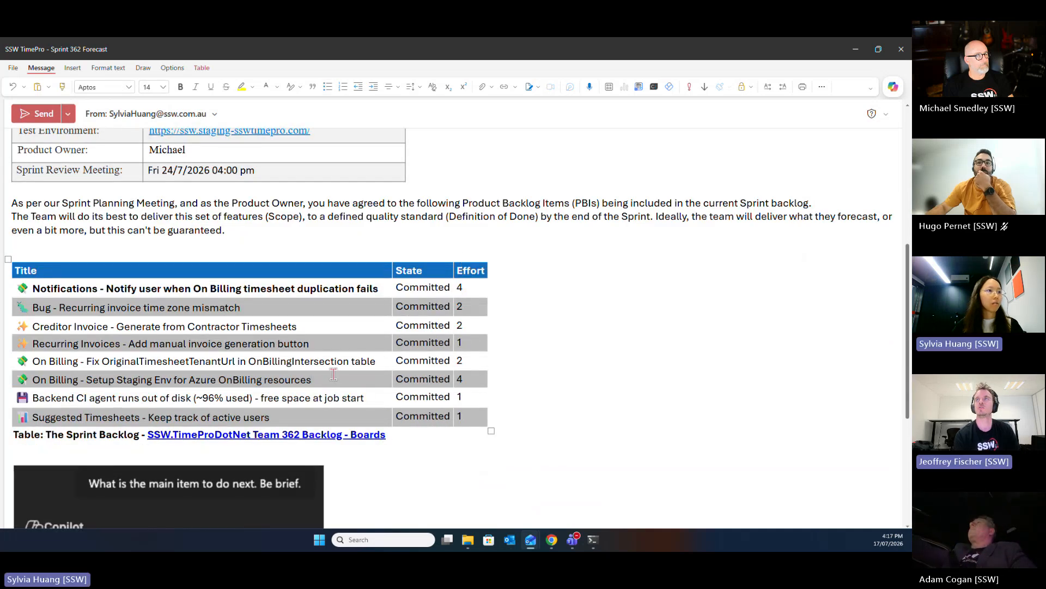
Copy the title 'On Billing - Setup Staging Env for Azure OnBilling resources' with its emoji into the table's first item row, above the Notifications title
{"action": "left_click_drag", "start_coordinate": [328, 377], "coordinate": [22, 377]}
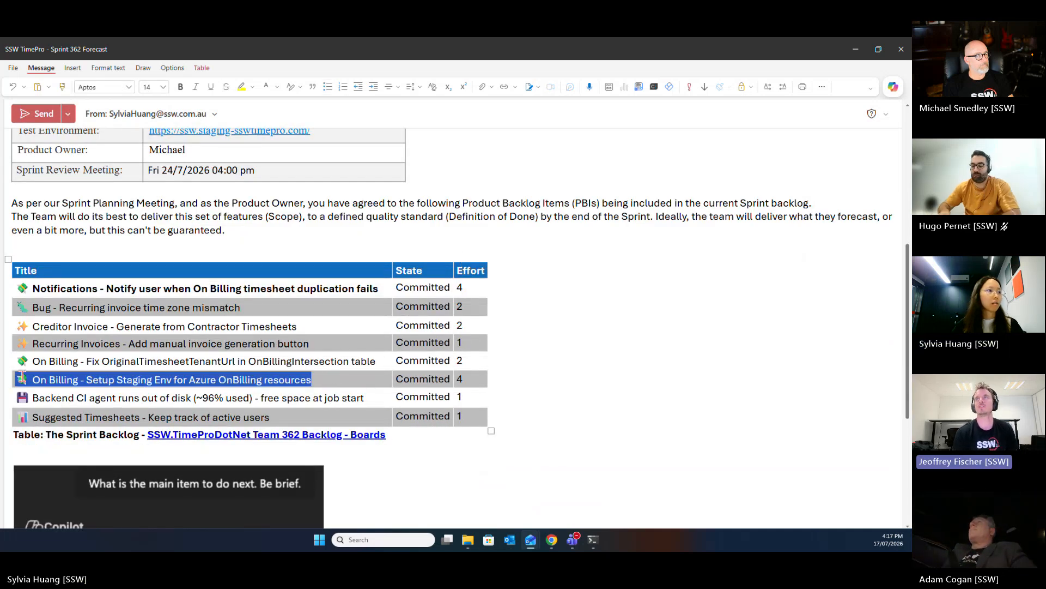
{"action": "key", "text": "ctrl+c"}
{"action": "left_click", "coordinate": [32, 289]}
{"action": "key", "text": "ctrl+v"}
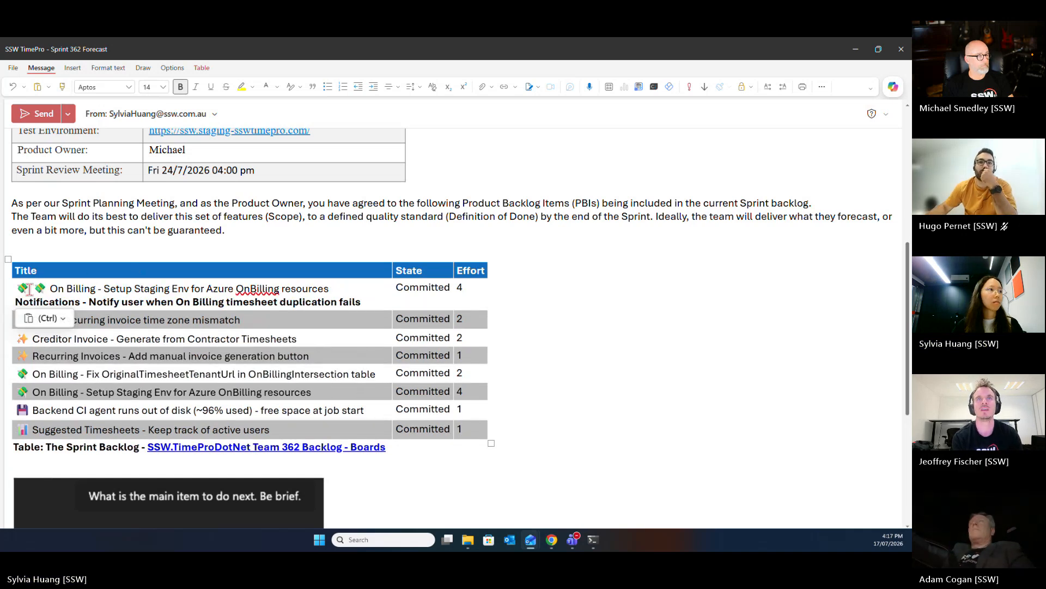
{"action": "key", "text": "ctrl+z"}
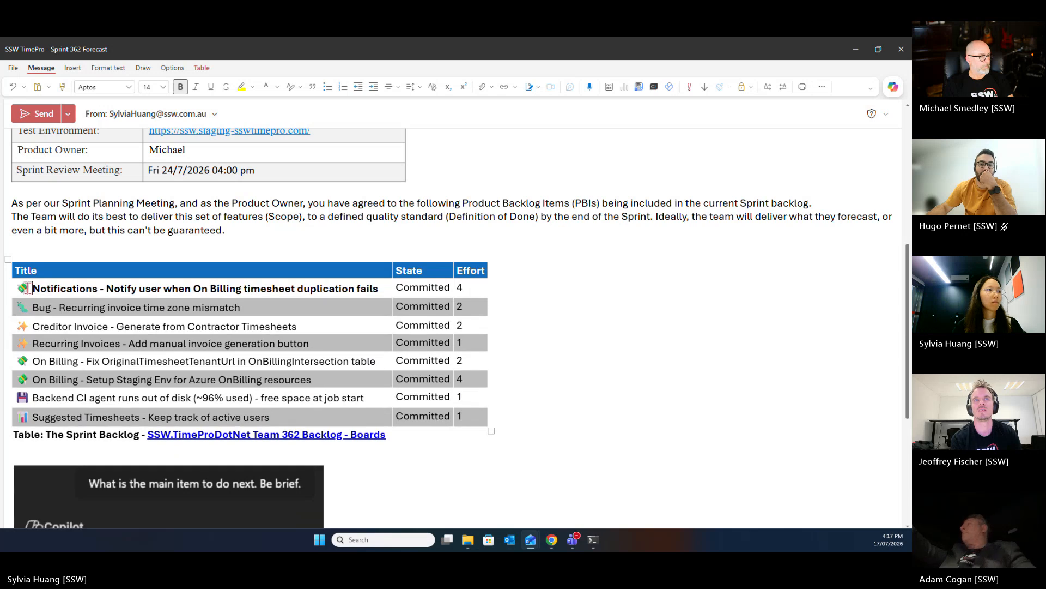
{"action": "key", "text": "ctrl+v"}
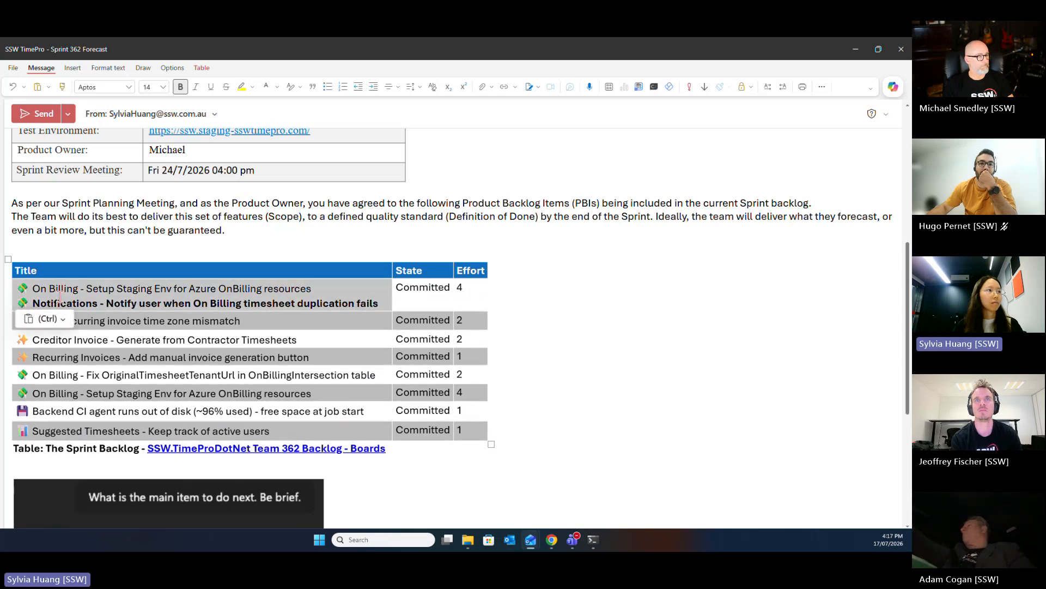
Replace the original staging environment title further down the table with the copied 'Notifications - Notify user when On Billing timesheet duplication fails', without an extra blank line
{"action": "left_click_drag", "start_coordinate": [378, 303], "coordinate": [20, 303]}
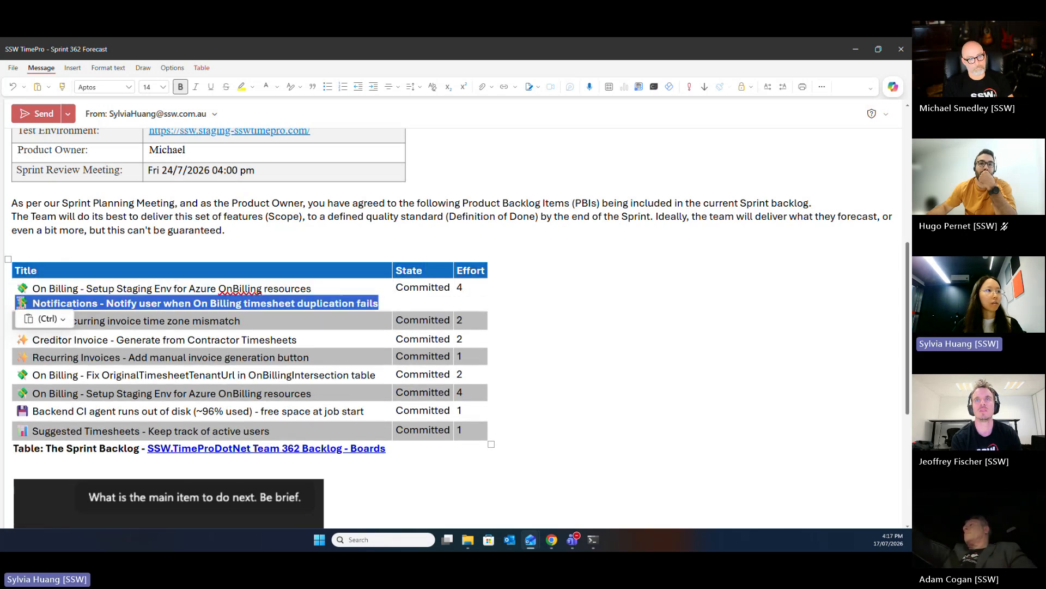
{"action": "left_click", "coordinate": [169, 394]}
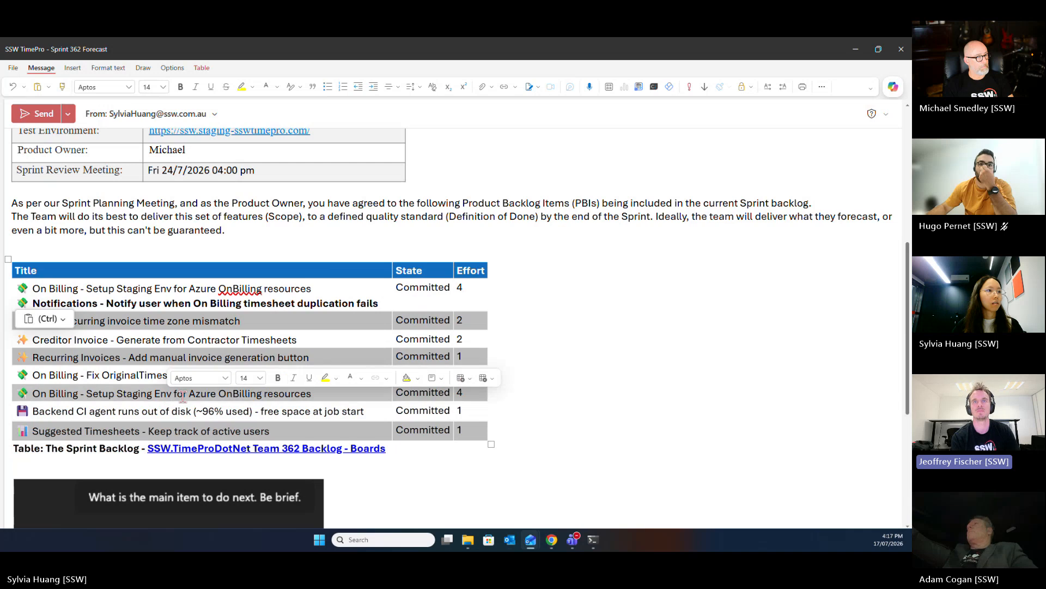
{"action": "left_click_drag", "start_coordinate": [331, 394], "coordinate": [21, 393]}
{"action": "key", "text": "ctrl+v"}
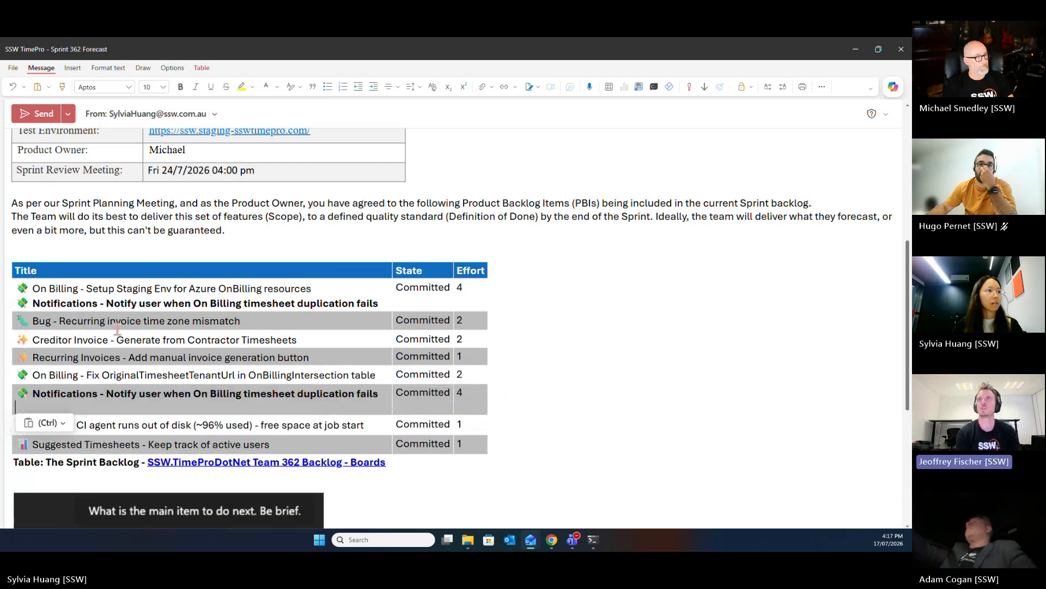
{"action": "key", "text": "BackSpace"}
Remove the bold formatting from the Notifications title in its new lower row
{"action": "left_click", "coordinate": [85, 393]}
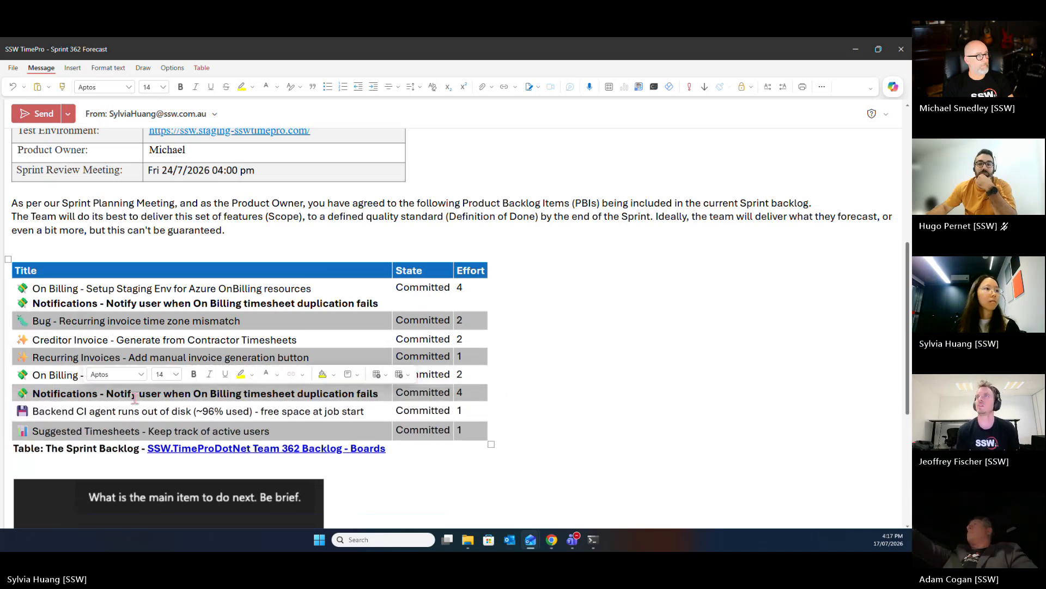
{"action": "double_click", "coordinate": [271, 394]}
{"action": "left_click", "coordinate": [271, 393]}
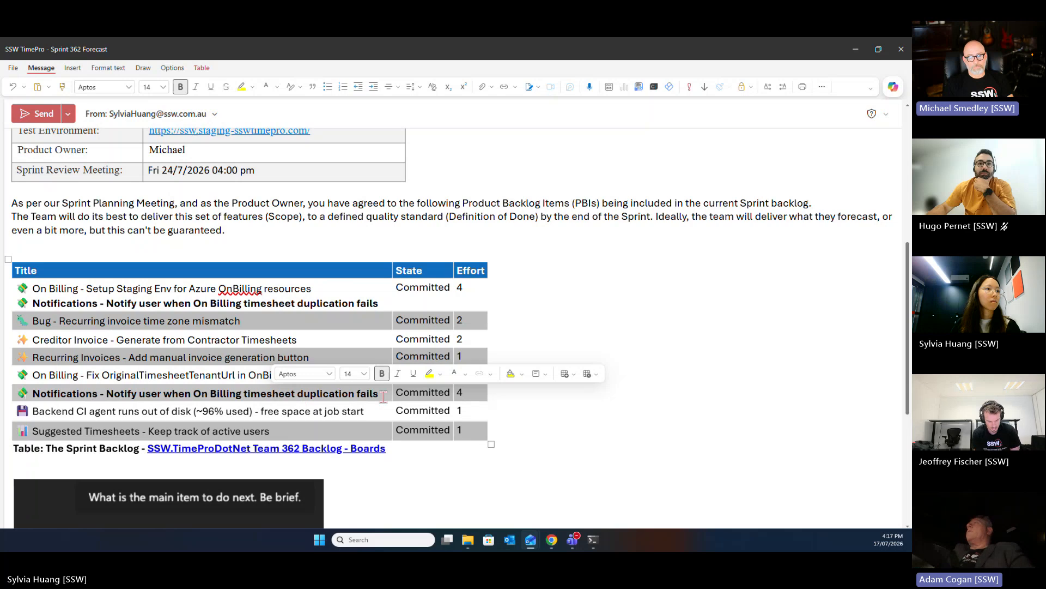
{"action": "left_click_drag", "start_coordinate": [379, 395], "coordinate": [28, 394]}
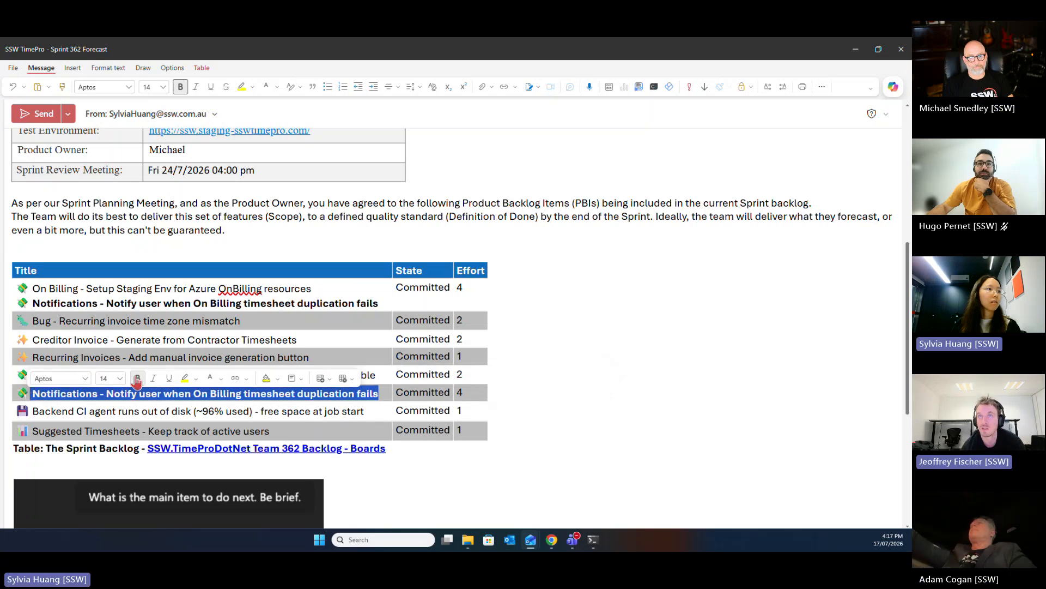
{"action": "left_click", "coordinate": [137, 381]}
Delete the leftover Notifications title from the first item row and set the effort of the relocated Notifications item to 8
{"action": "left_click", "coordinate": [158, 303]}
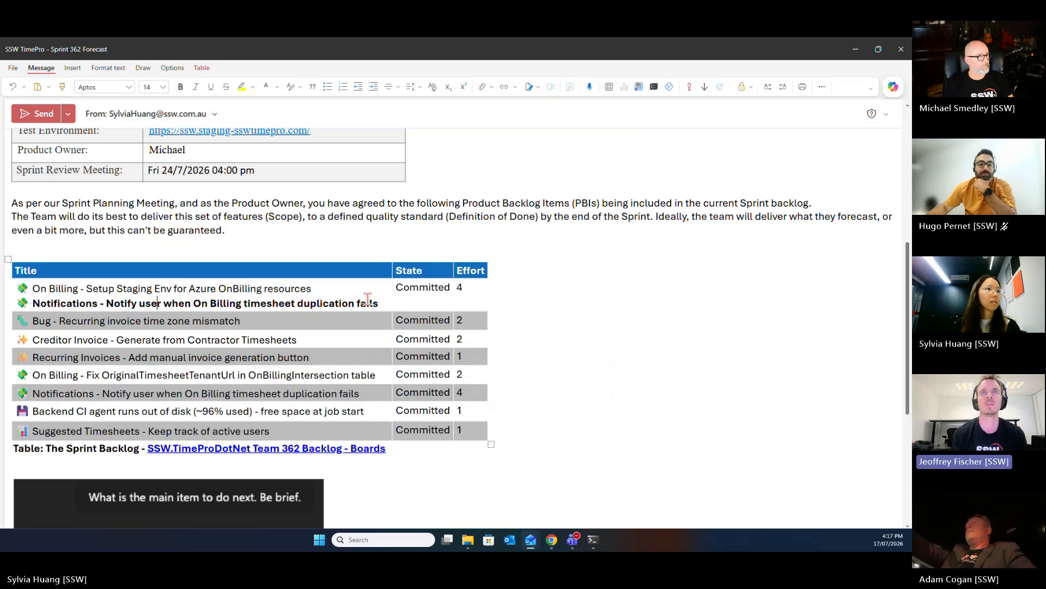
{"action": "left_click_drag", "start_coordinate": [378, 303], "coordinate": [4, 313]}
{"action": "key", "text": "BackSpace"}
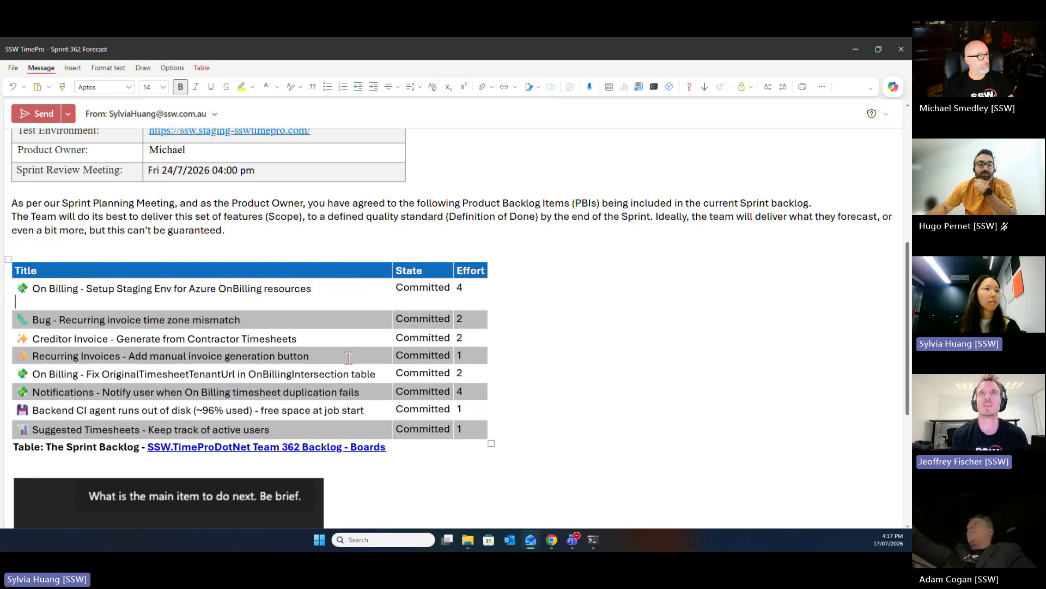
{"action": "double_click", "coordinate": [468, 378]}
{"action": "type", "text": "8"}
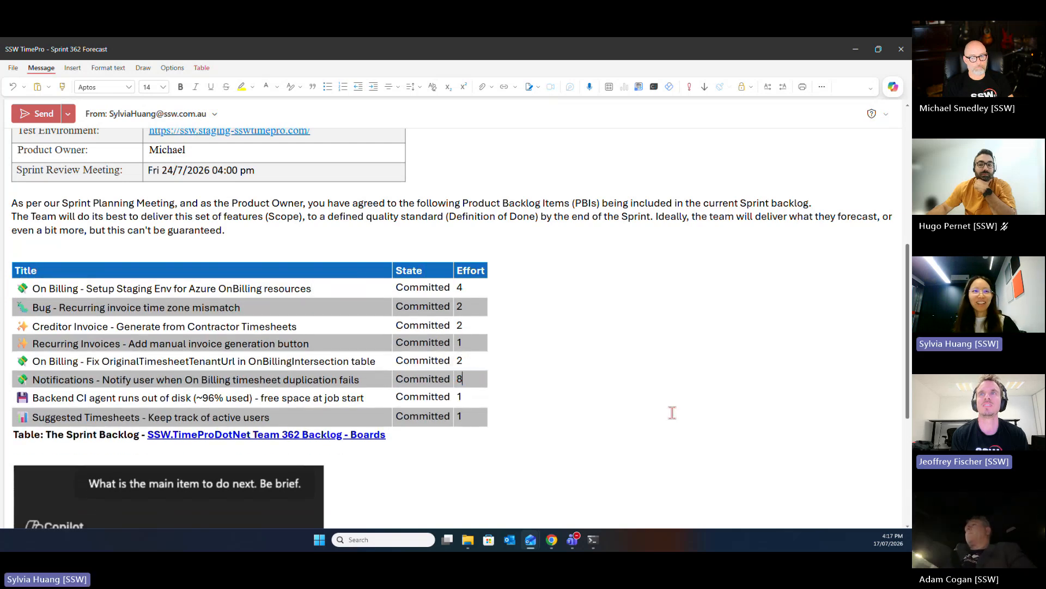
Make the first row's title 'On Billing - Setup Staging Env for Azure OnBilling resources' bold
{"action": "scroll", "coordinate": [645, 385], "scroll_direction": "down", "scroll_amount": 3}
{"action": "left_click", "coordinate": [646, 386]}
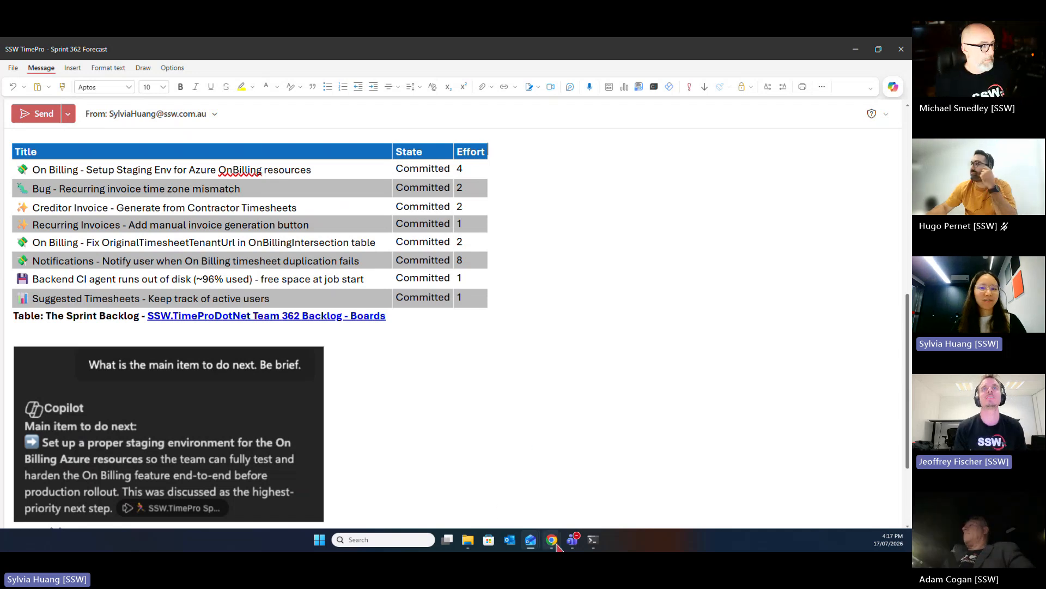
{"action": "mouse_move", "coordinate": [556, 545]}
{"action": "mouse_move", "coordinate": [529, 484]}
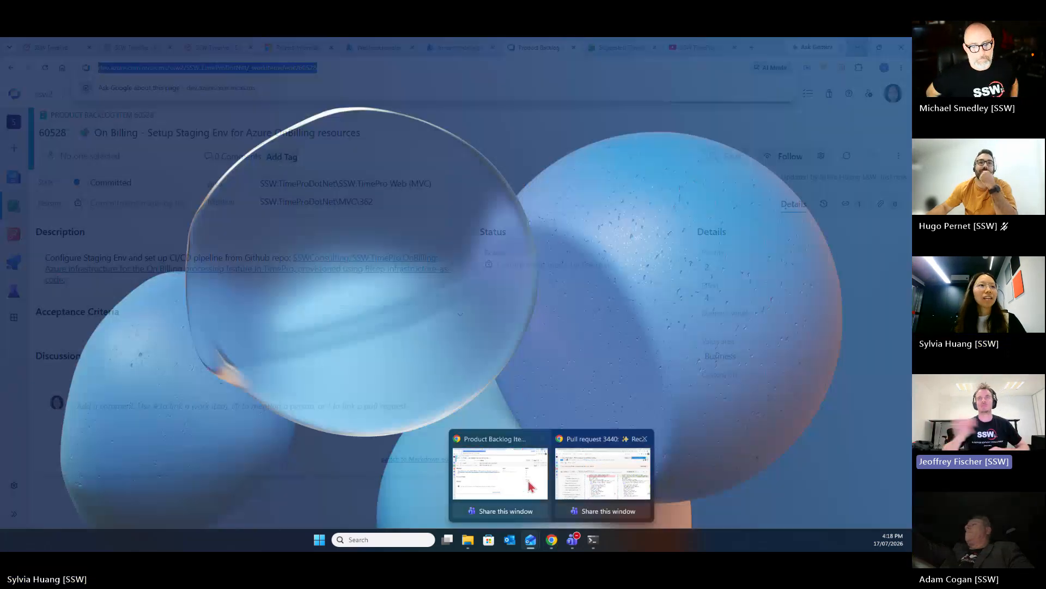
{"action": "left_click", "coordinate": [311, 166]}
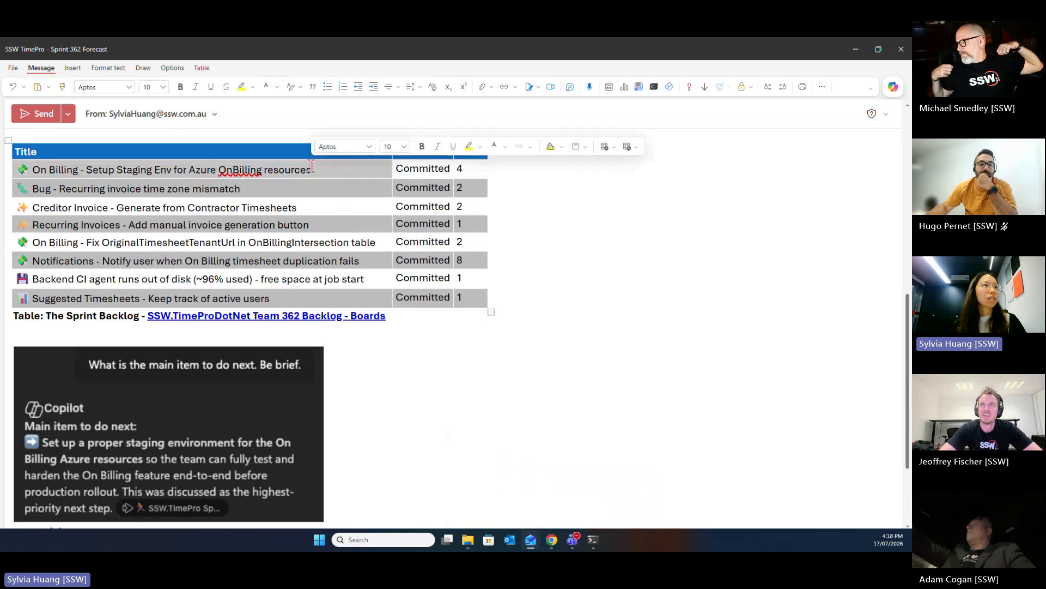
{"action": "left_click", "coordinate": [423, 147]}
{"action": "left_click", "coordinate": [596, 322]}
{"action": "scroll", "coordinate": [611, 347], "scroll_direction": "up", "scroll_amount": 3}
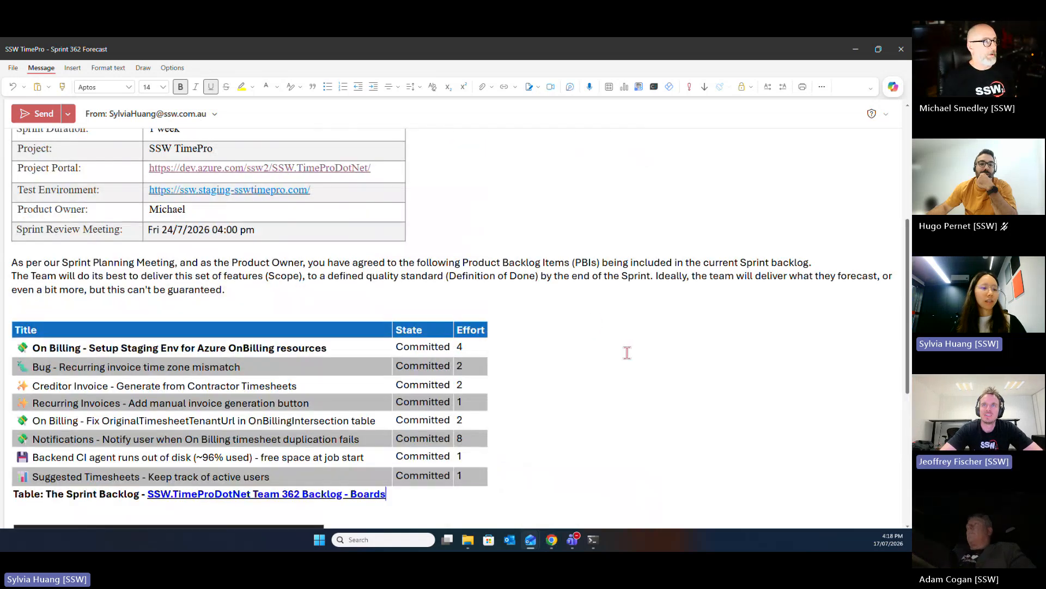
Switch to Chrome and show the SSW TimePro YouTube channel page
{"action": "scroll", "coordinate": [556, 436], "scroll_direction": "down", "scroll_amount": 3}
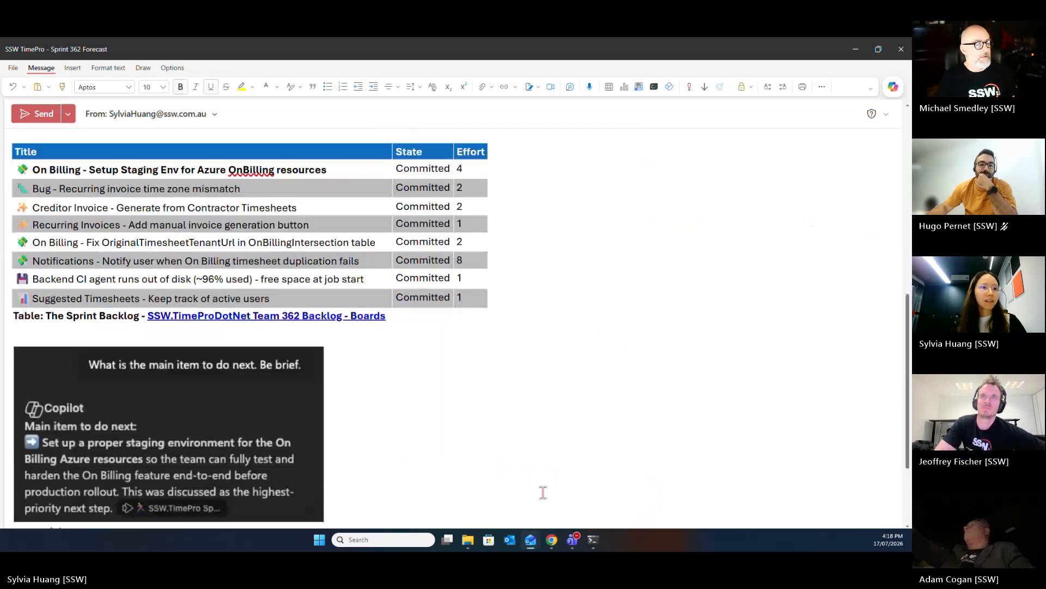
{"action": "mouse_move", "coordinate": [552, 545]}
{"action": "left_click", "coordinate": [502, 479]}
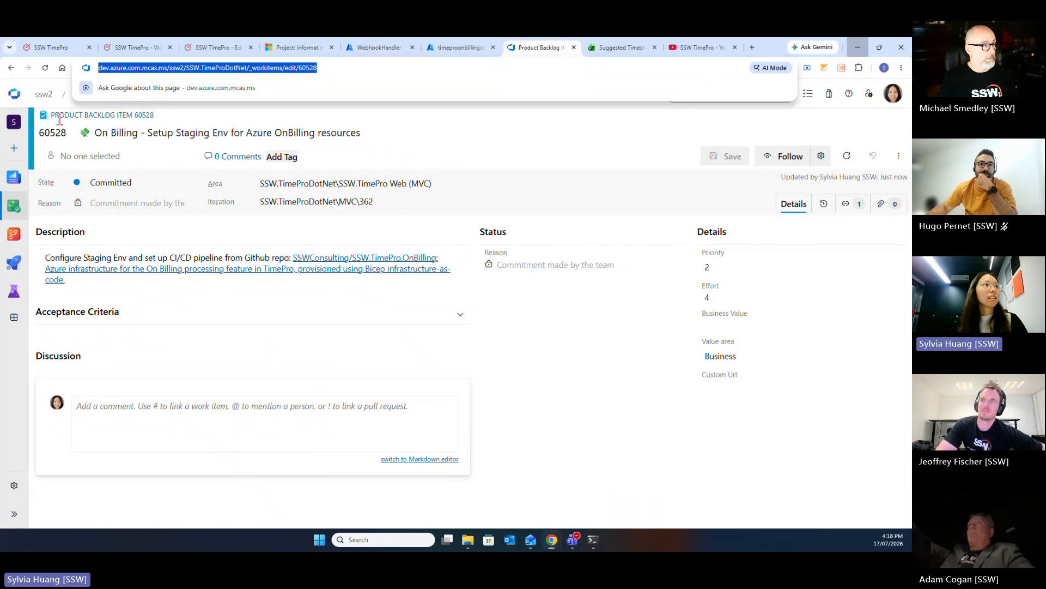
{"action": "left_click", "coordinate": [231, 72]}
{"action": "left_click", "coordinate": [700, 48]}
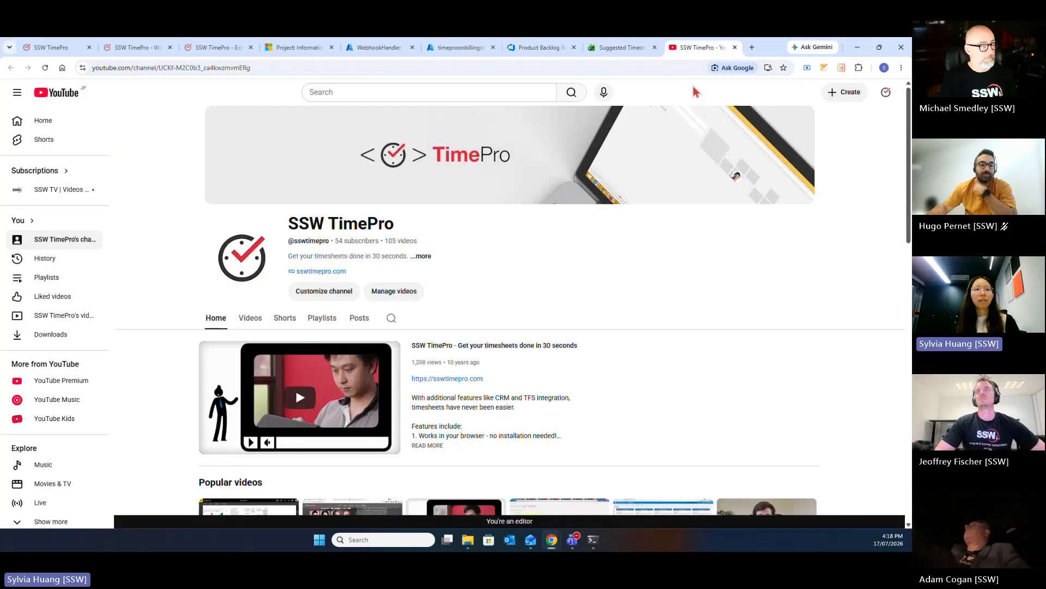